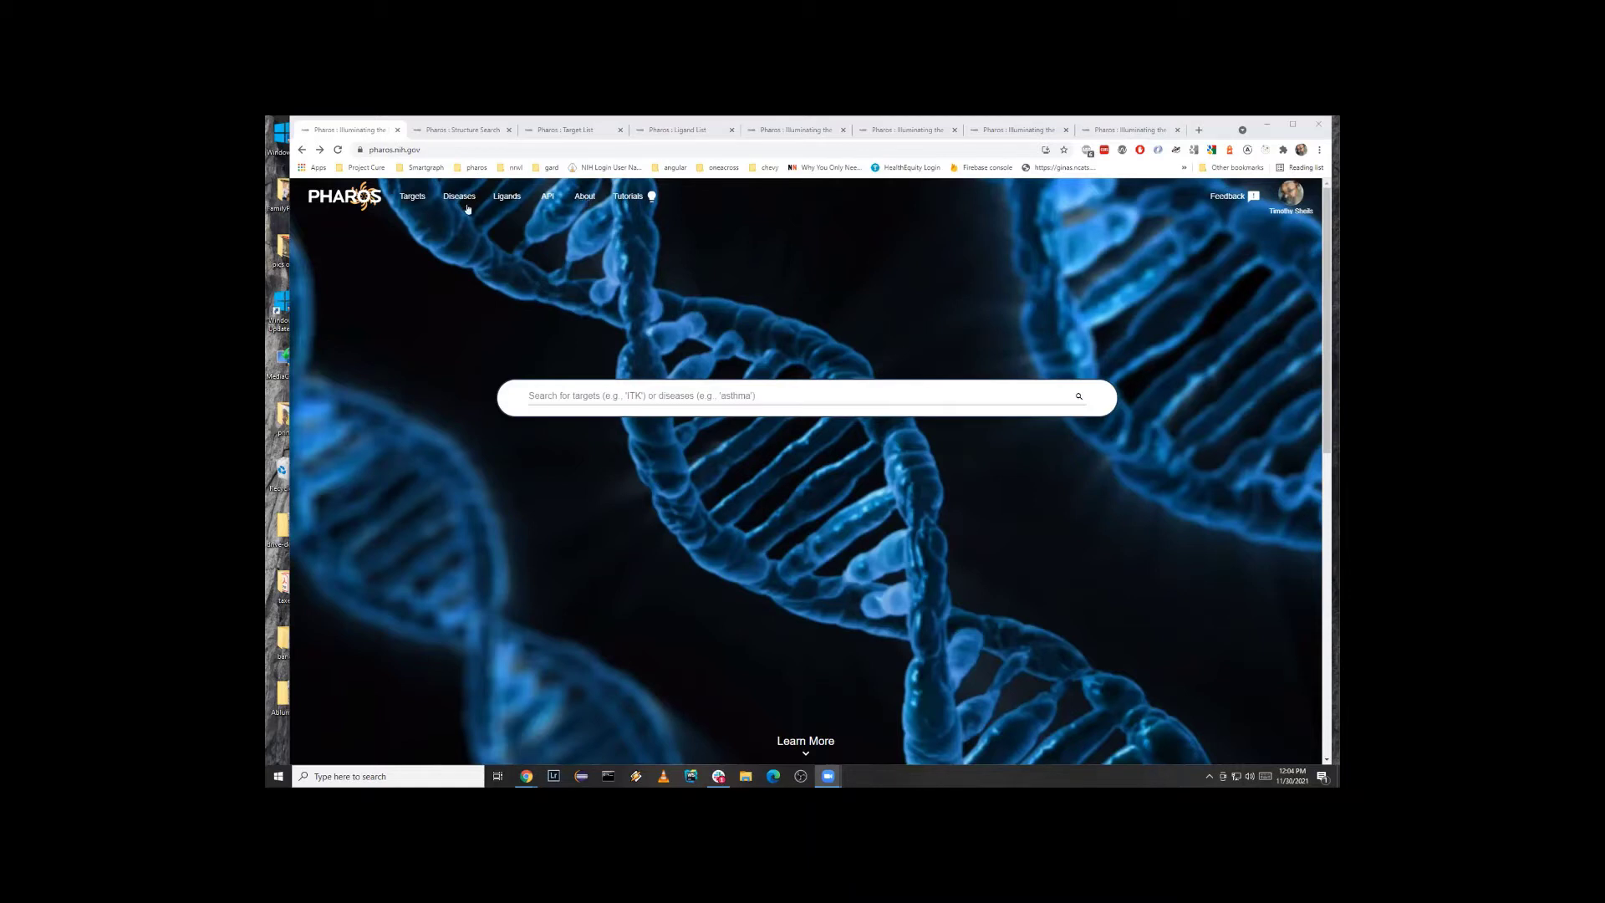
Open the Targets list in a separate browser tab and return to the home page.
left_click(416, 198)
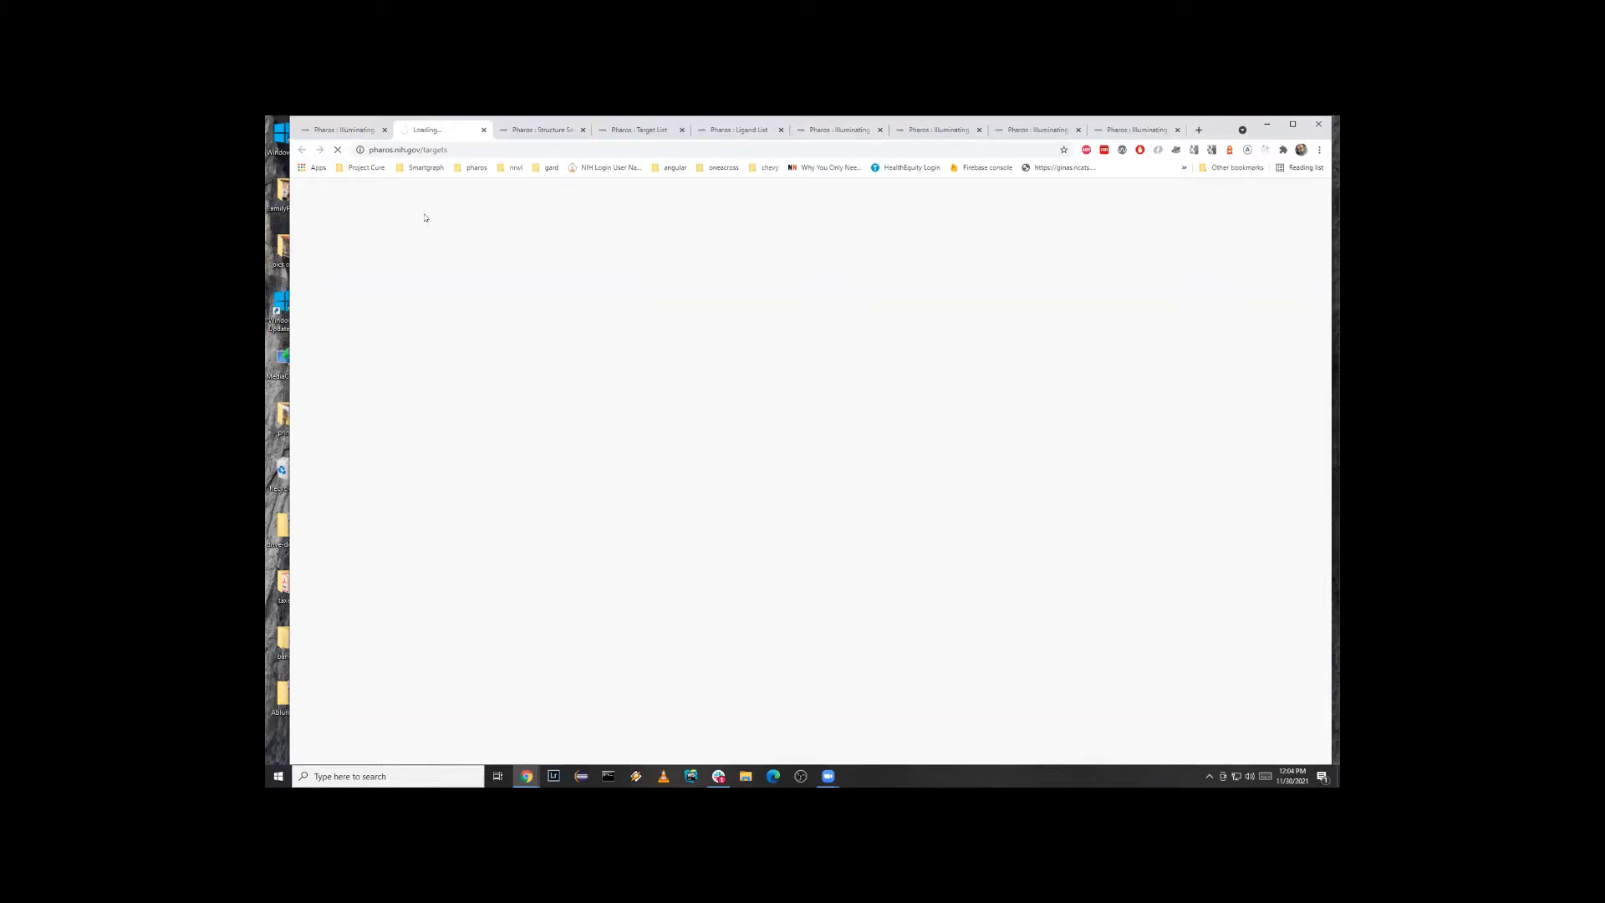
left_click(364, 134)
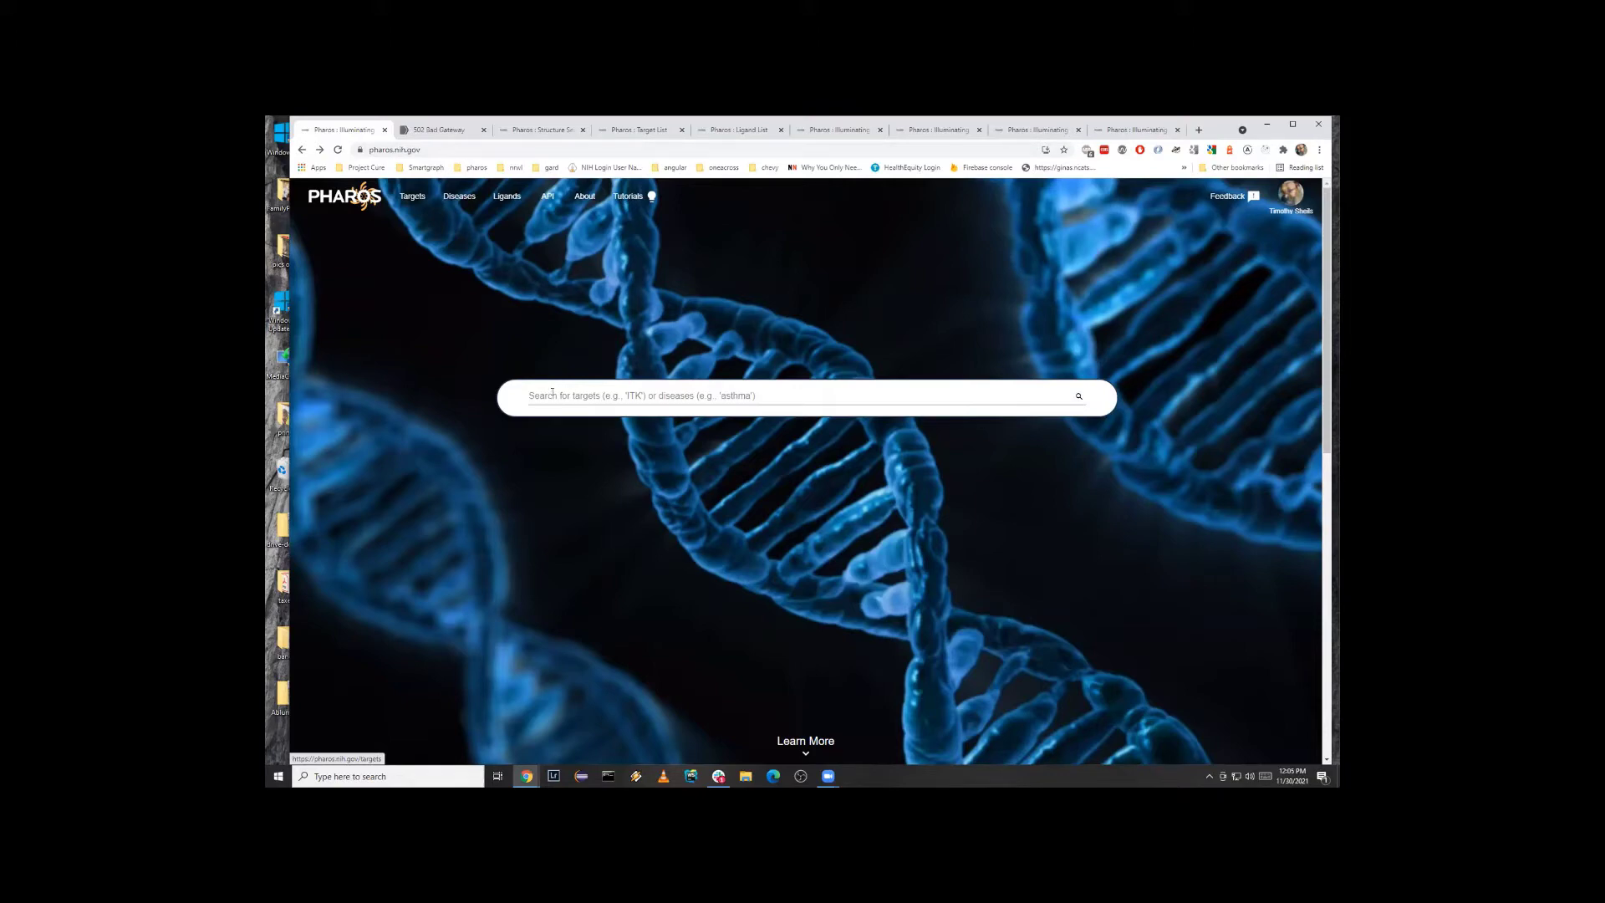
Search the whole database for "cdk" from the home page, checking the suggested entries first.
left_click(551, 394)
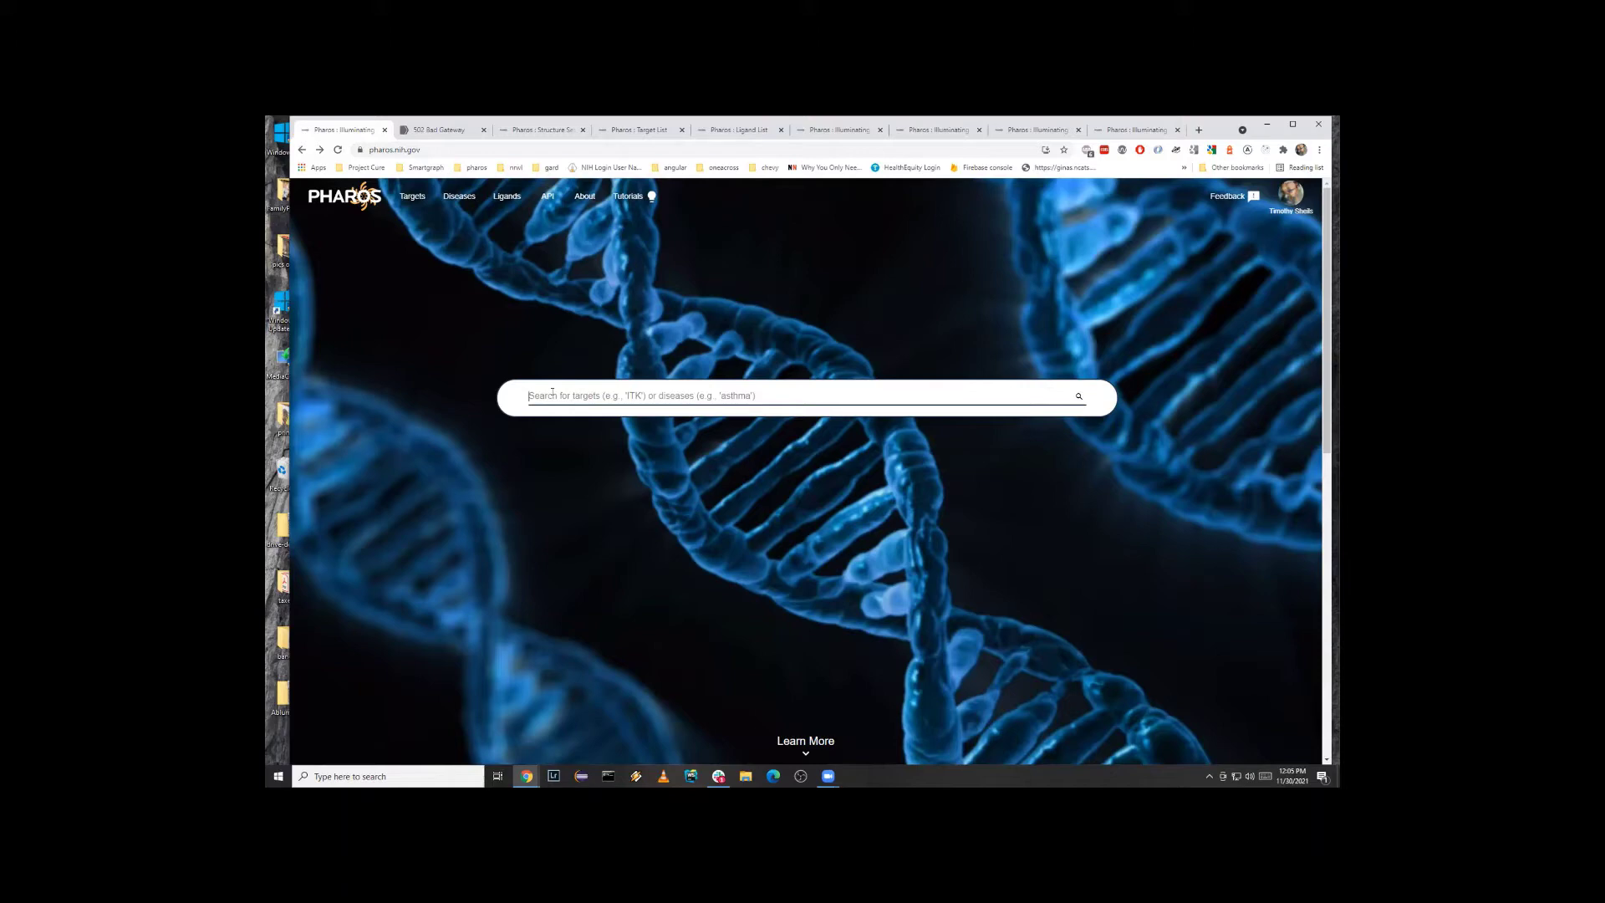
left_click(553, 391)
type("cdk")
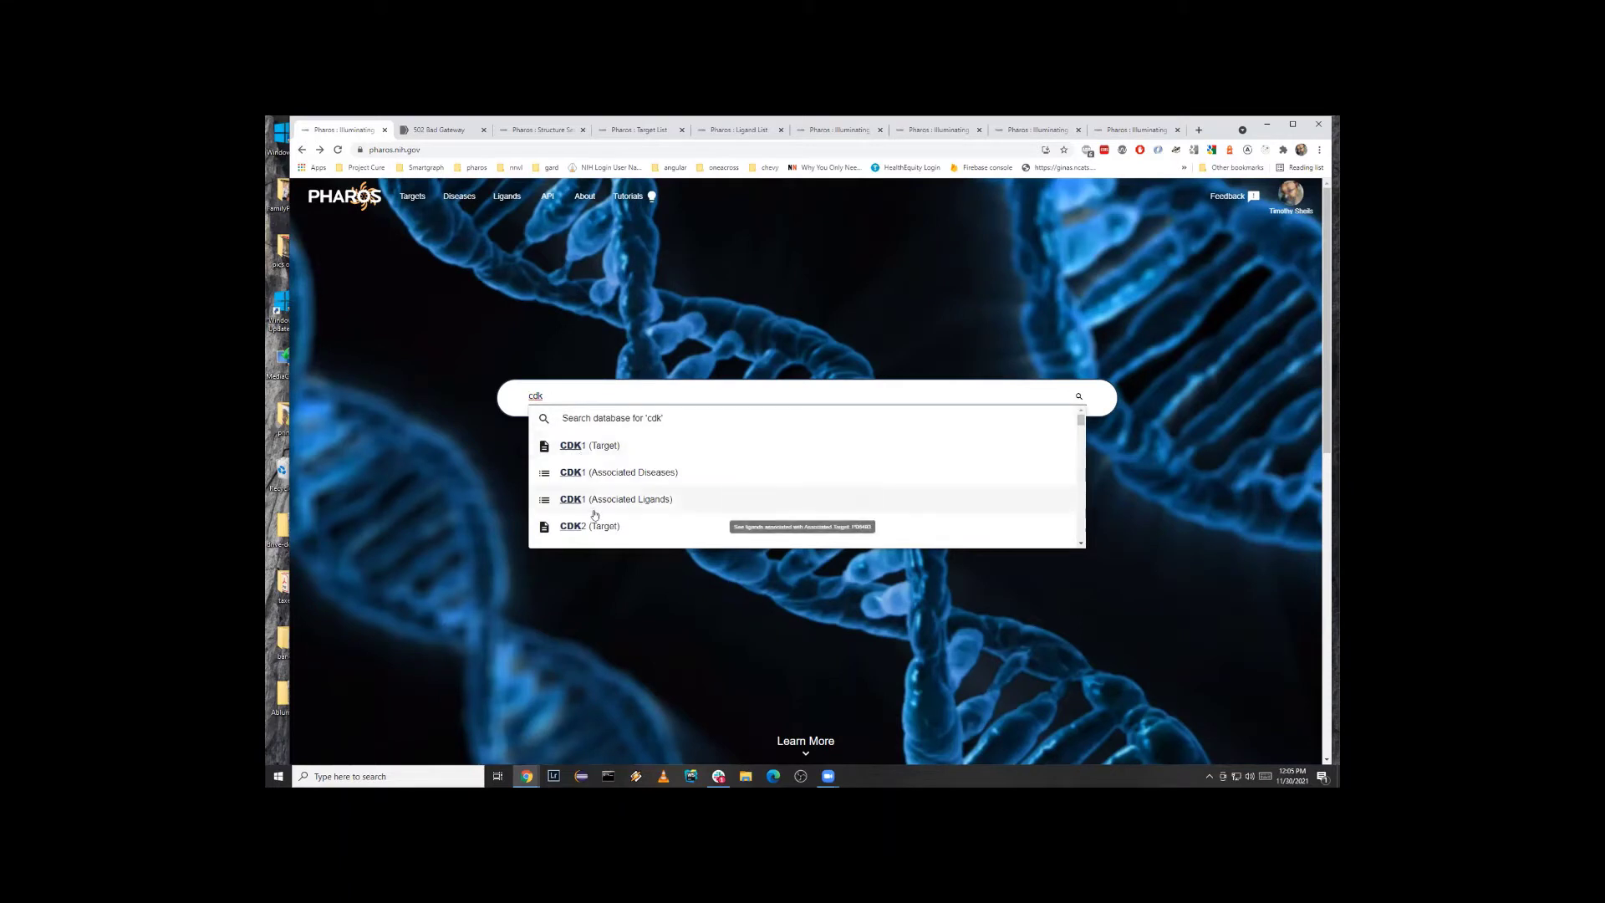
scroll(592, 522, "down", 3)
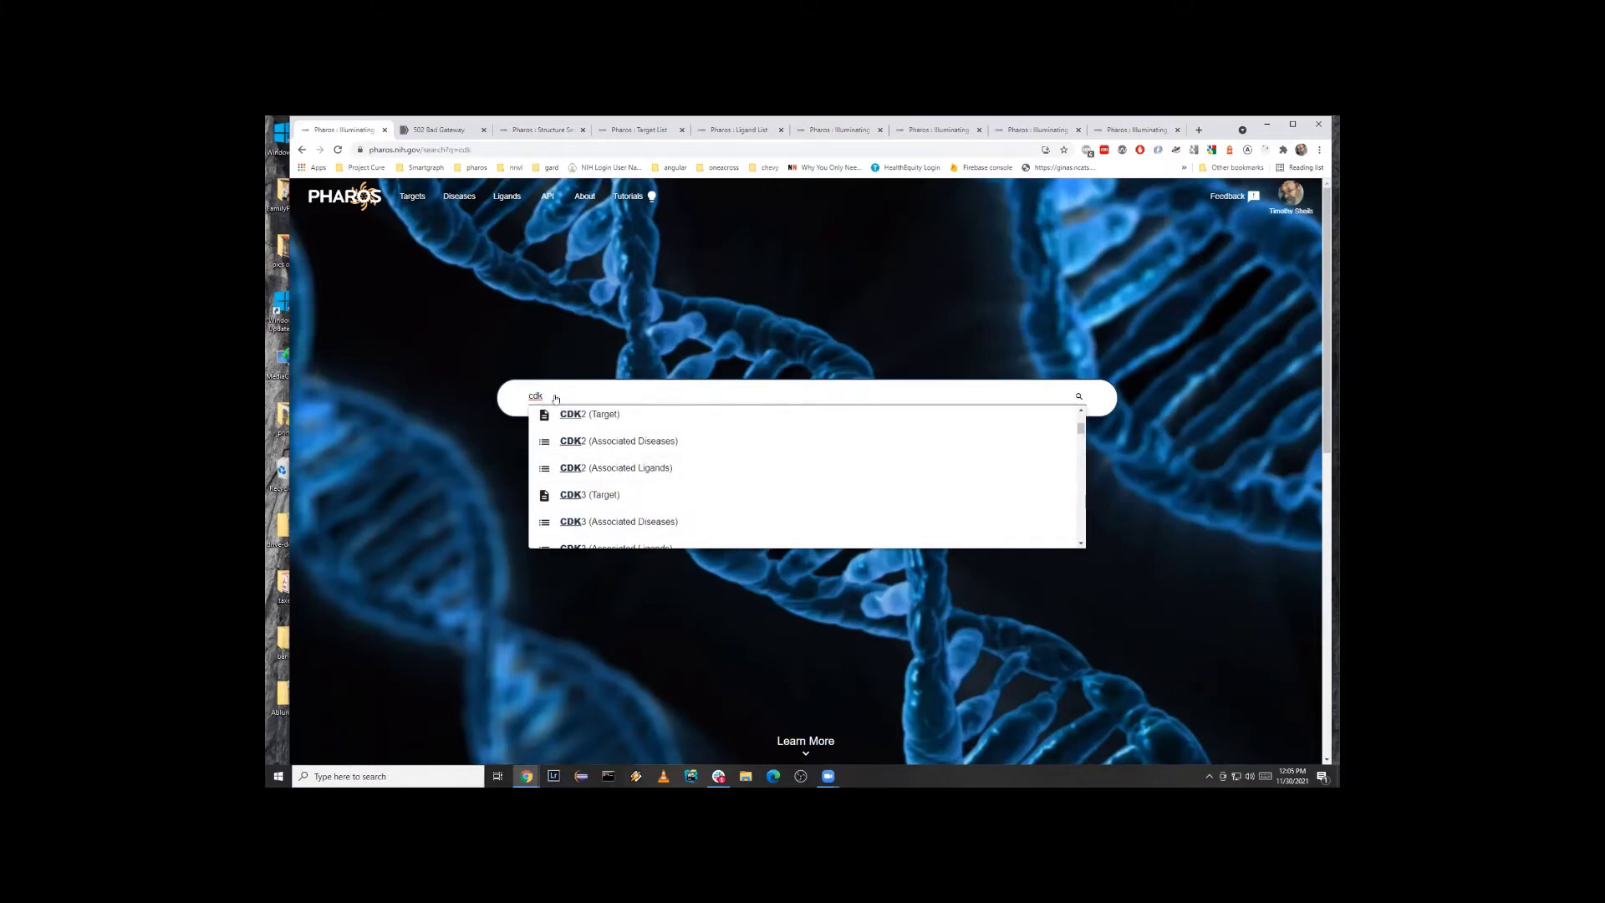
key("Return")
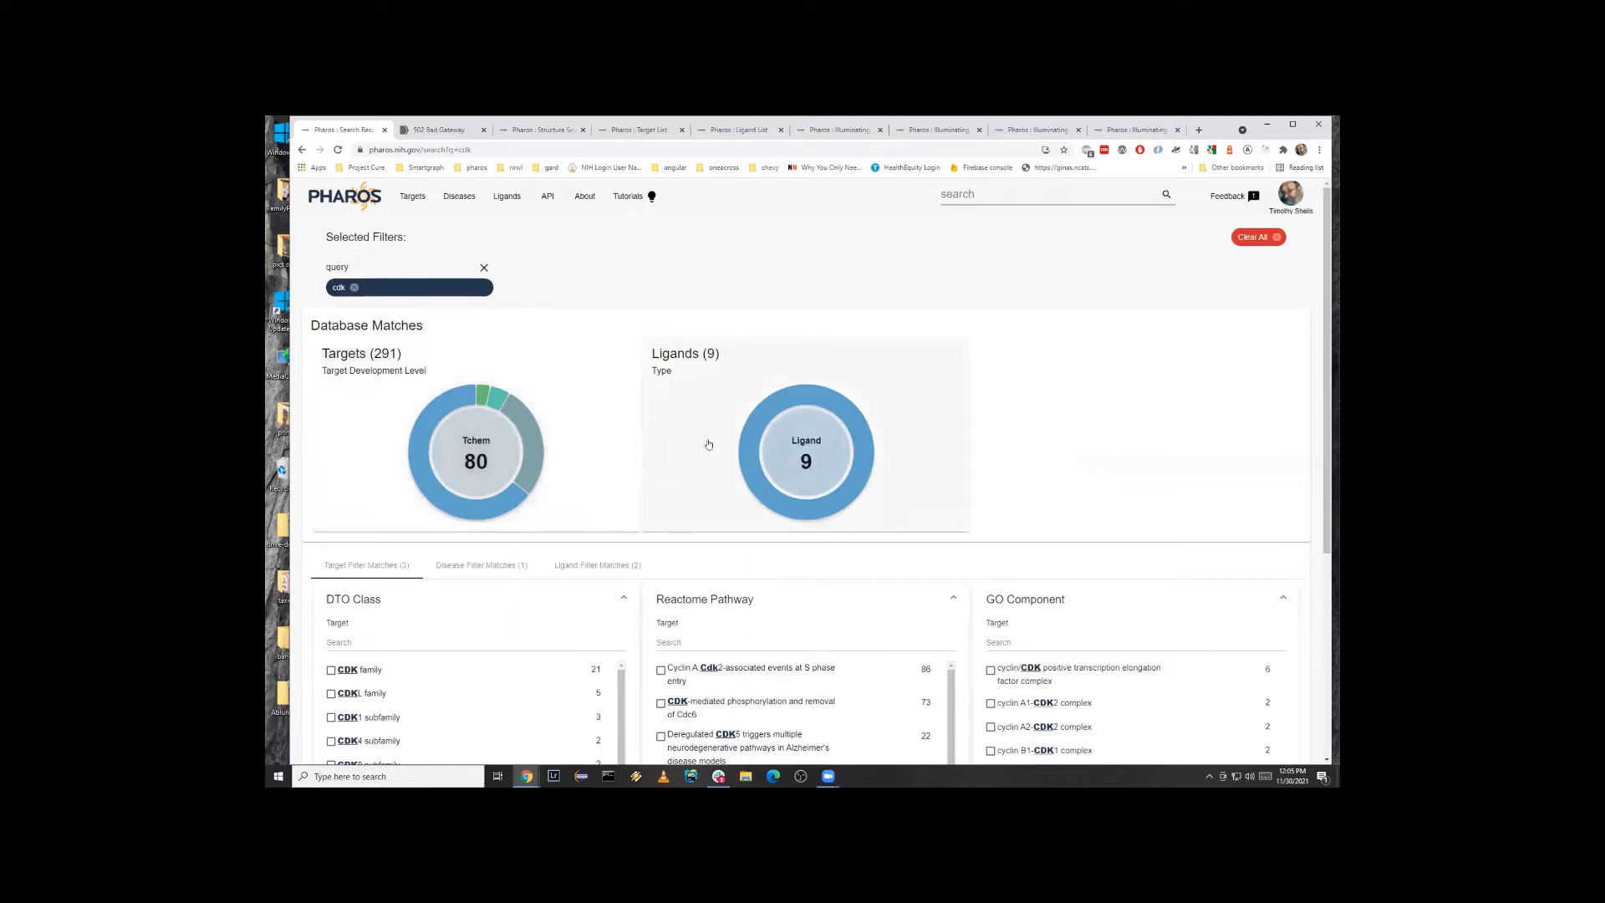
Review the target, disease and ligand filter matches for the cdk query.
scroll(708, 444, "down", 2)
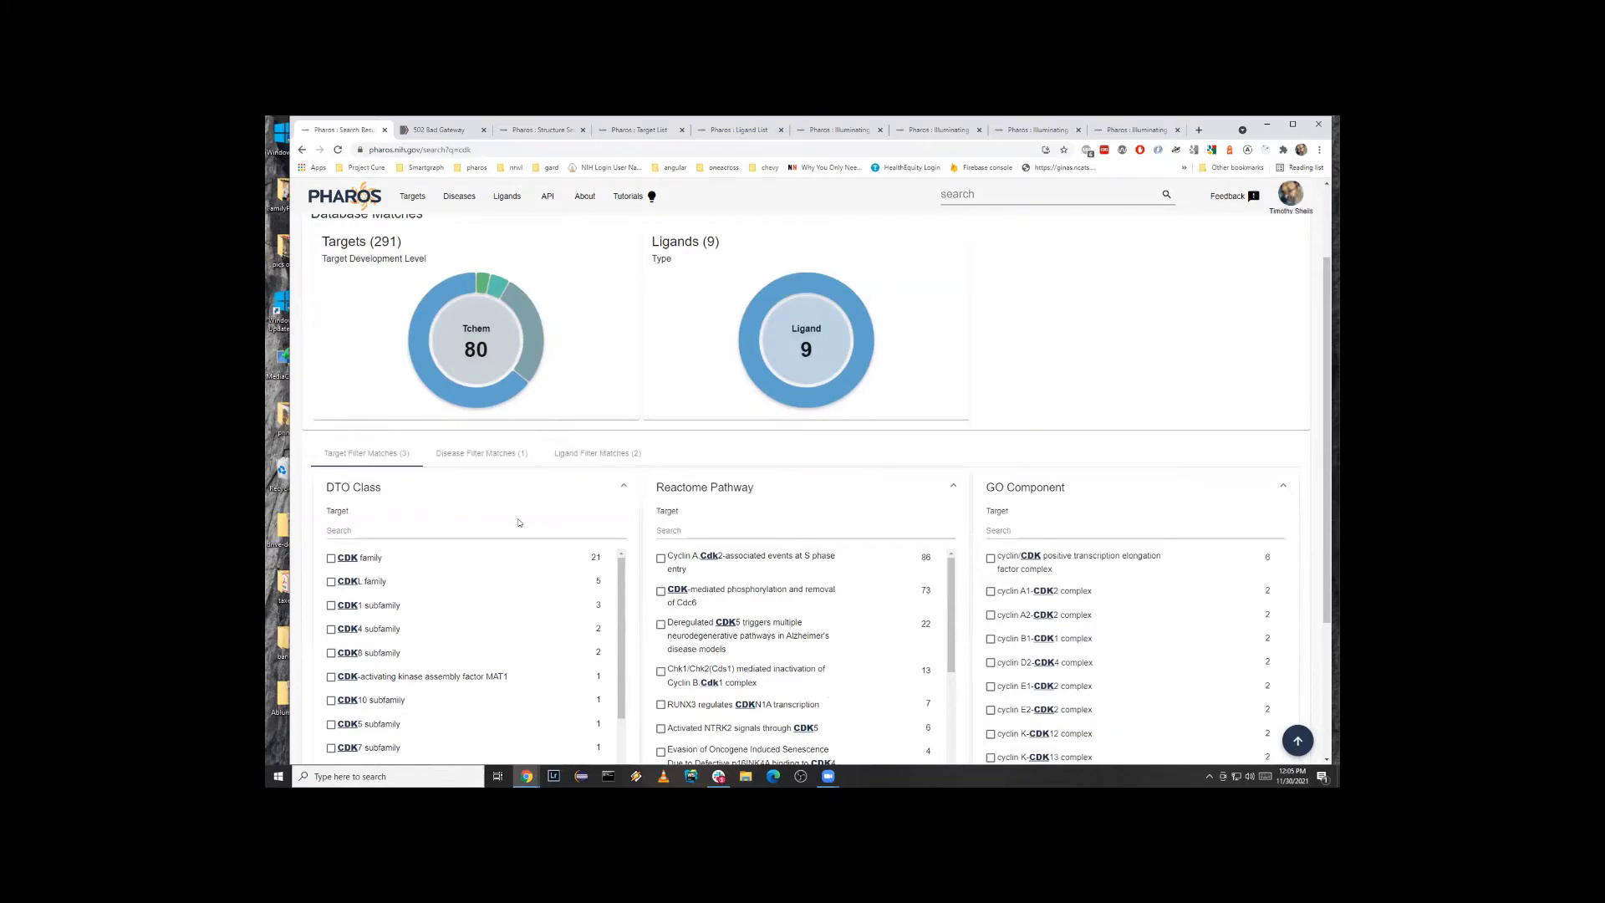
left_click(487, 454)
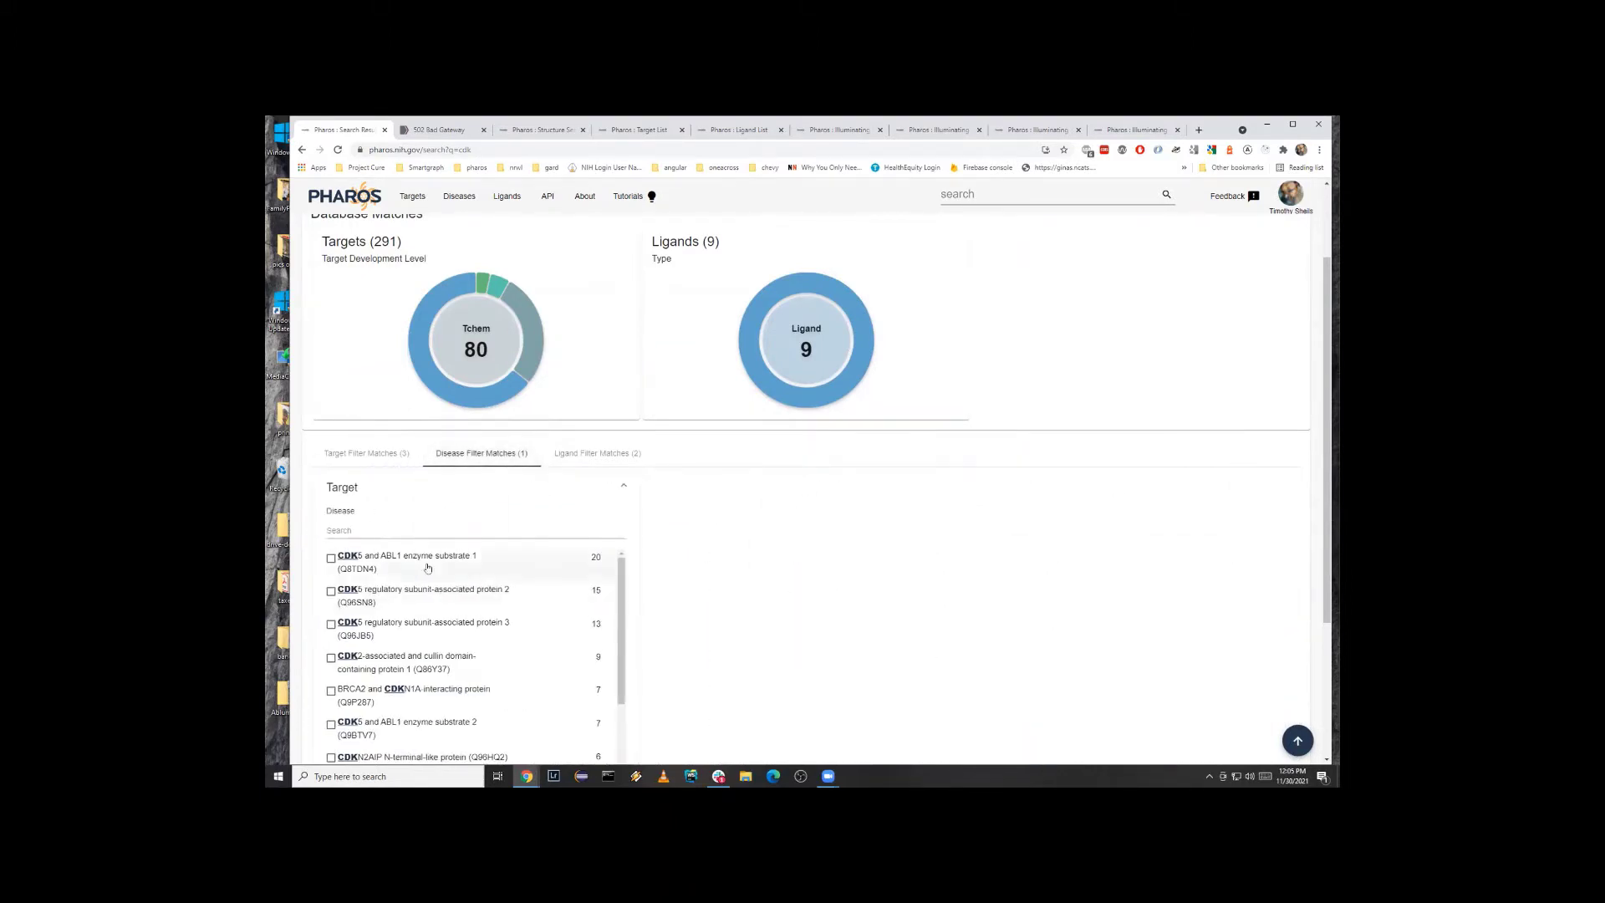
left_click(565, 452)
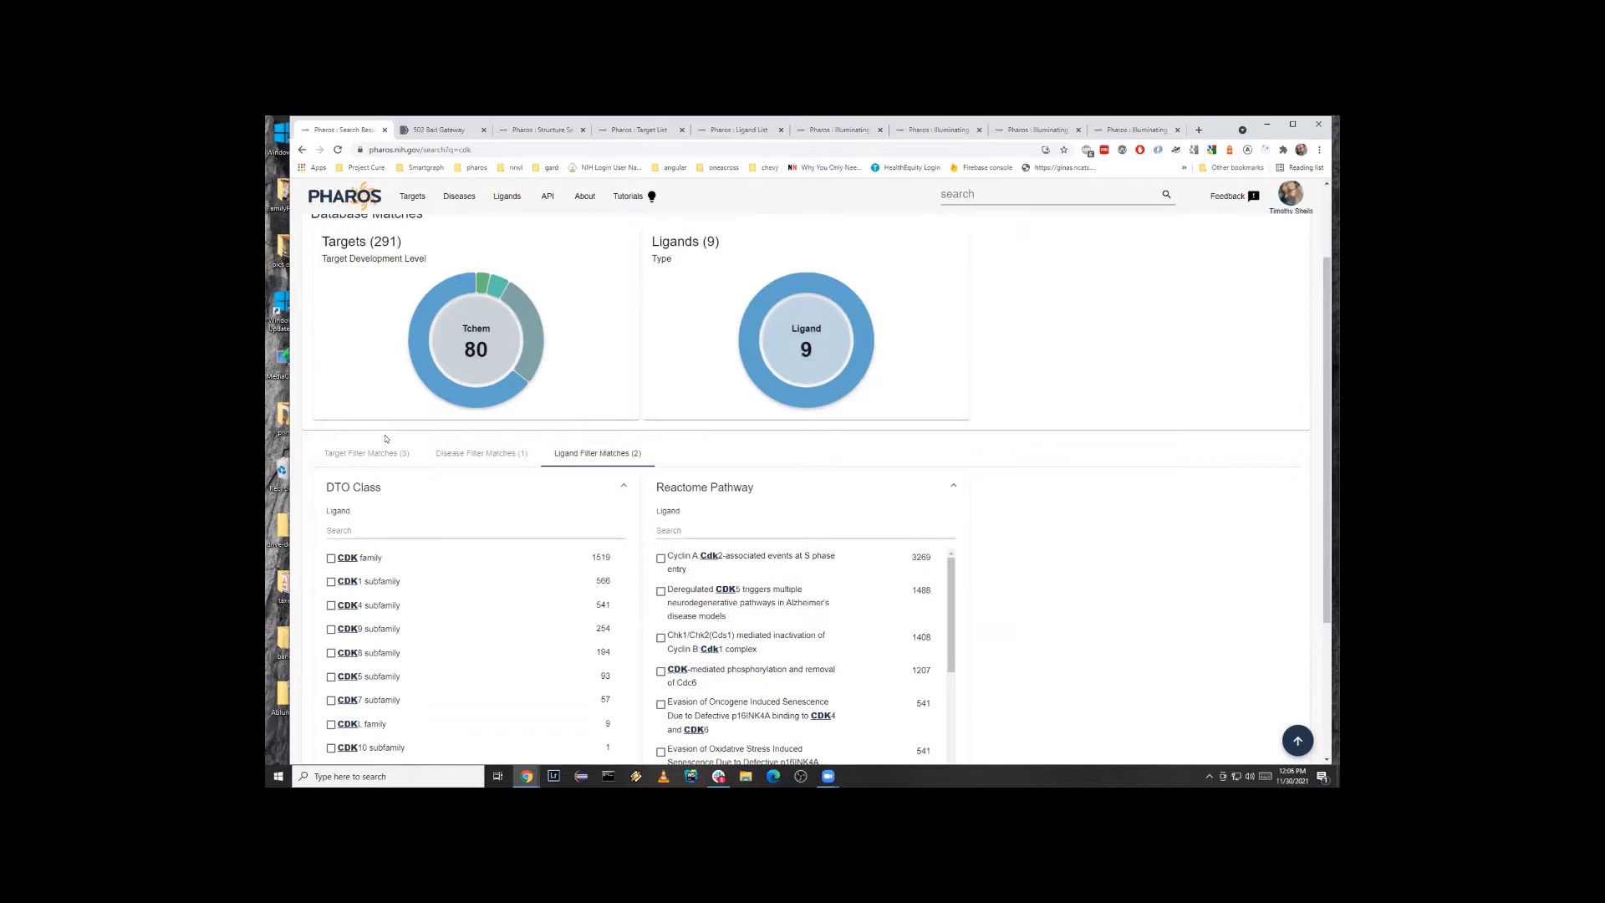
Open the list of targets that match the cdk query.
right_click(349, 339)
left_click(348, 336)
left_click(347, 336)
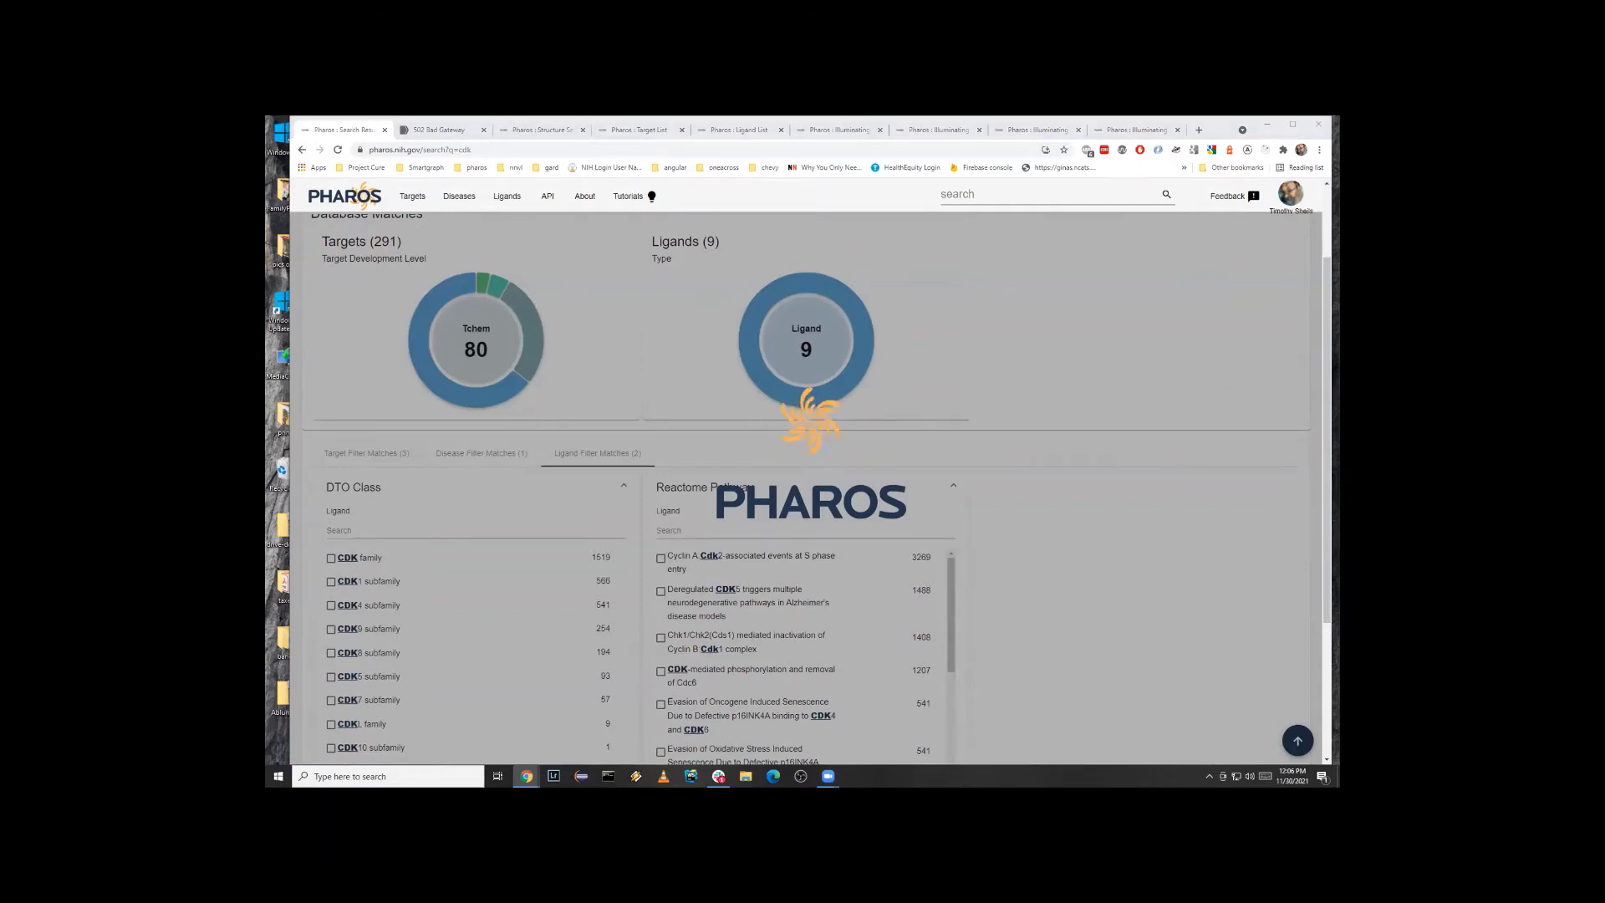
On the Structure Search page, dismiss the info notice and load the chemical structure of nimodipine by name.
left_click(538, 130)
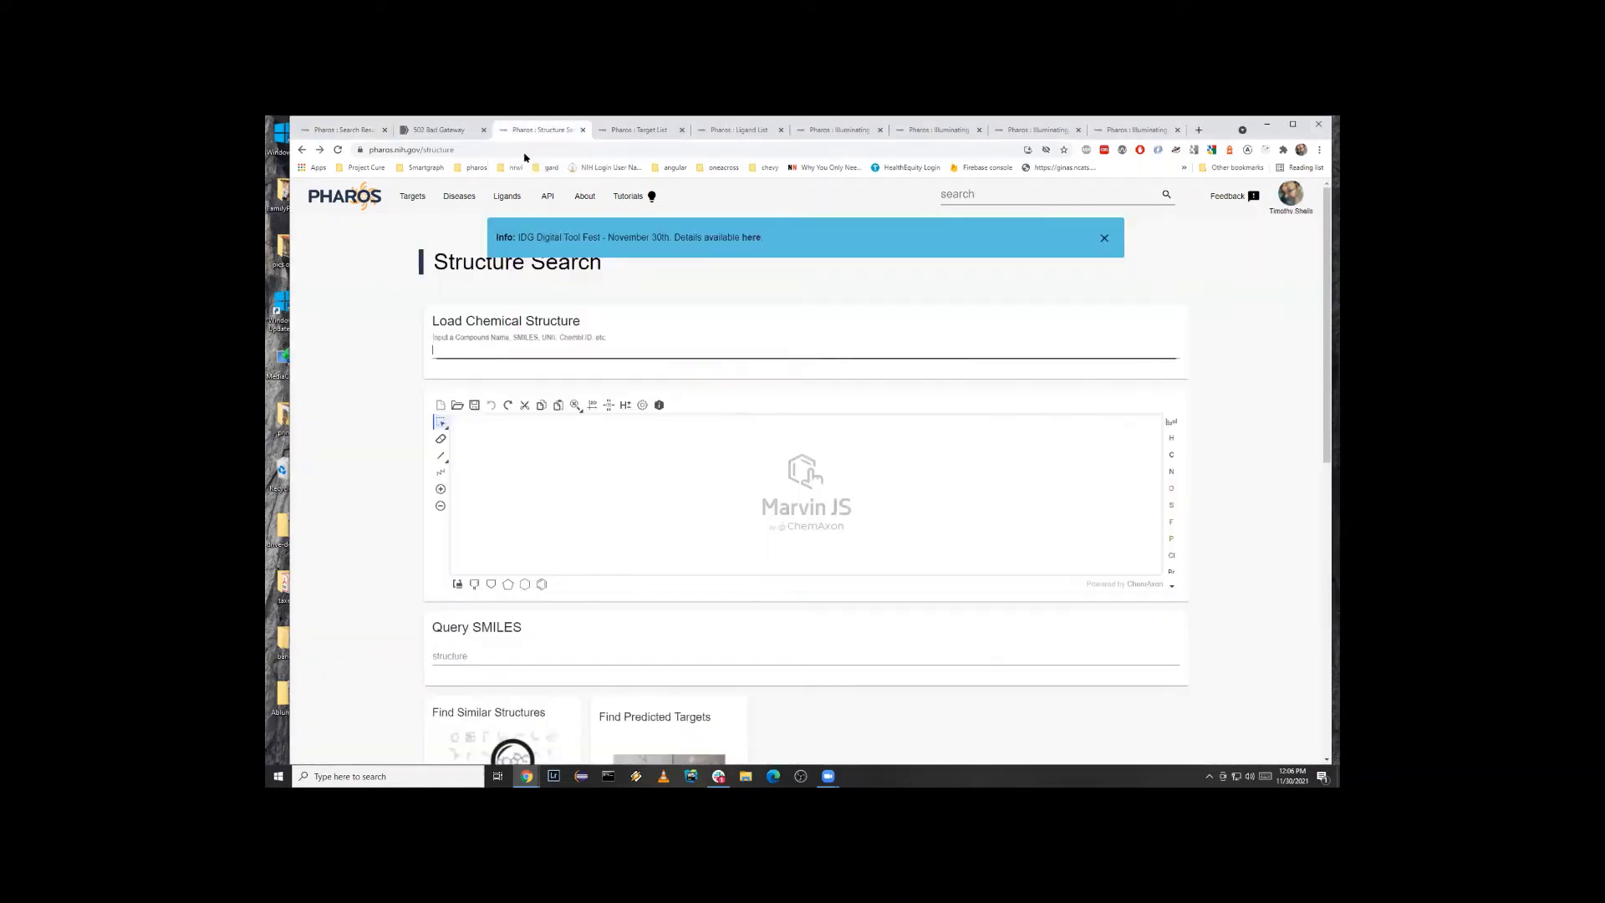
left_click(1104, 238)
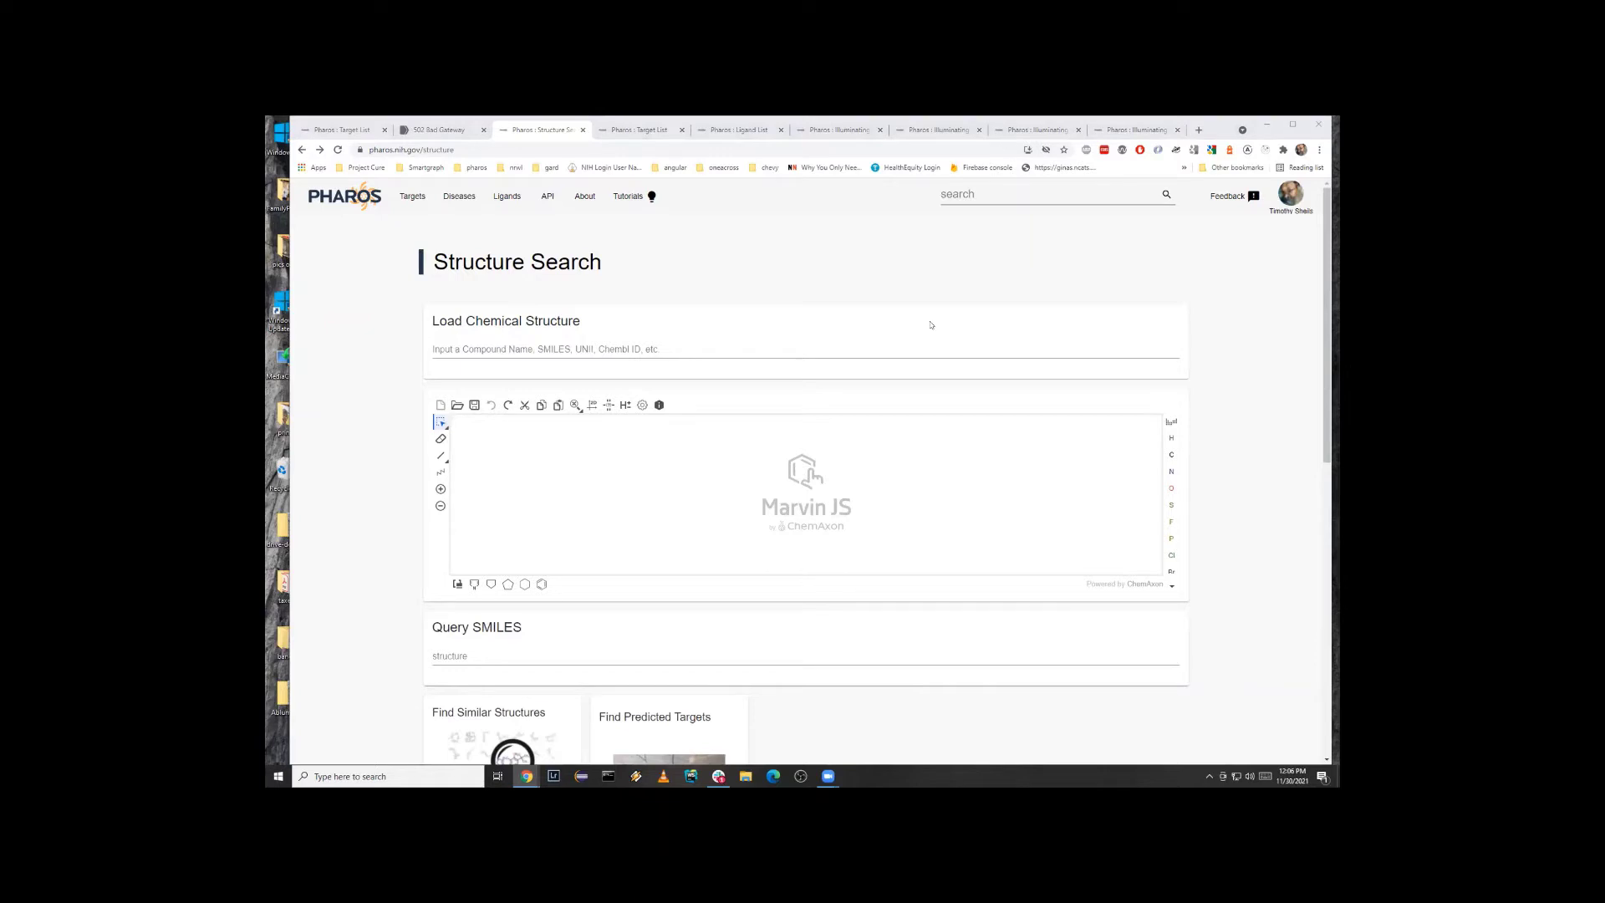
left_click(704, 350)
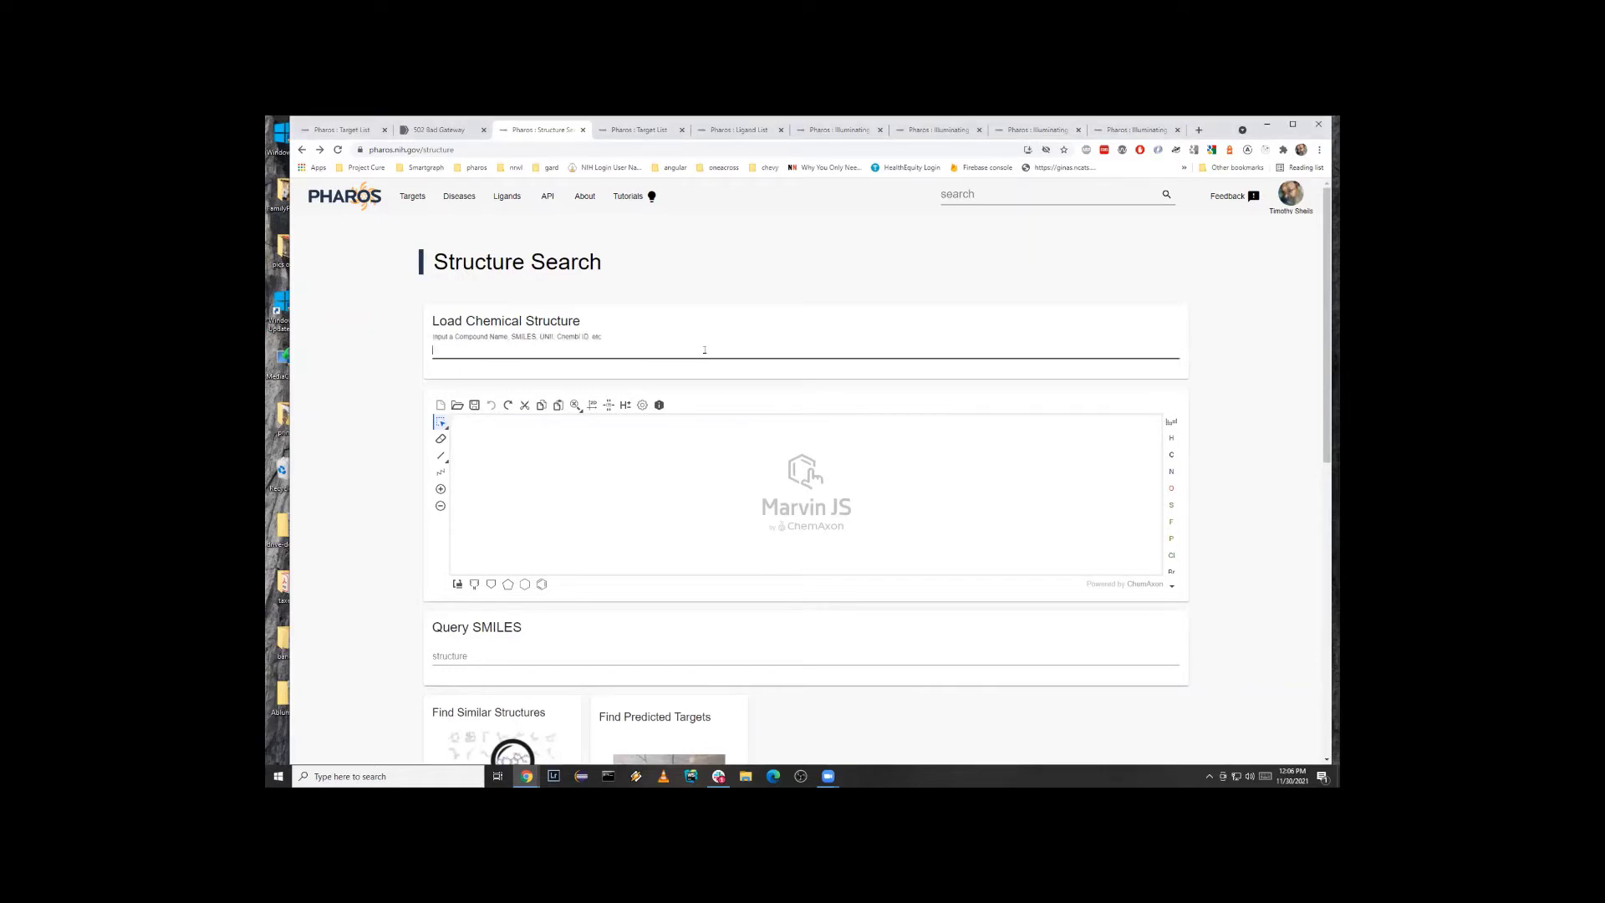
type("nimodipine")
key("Return")
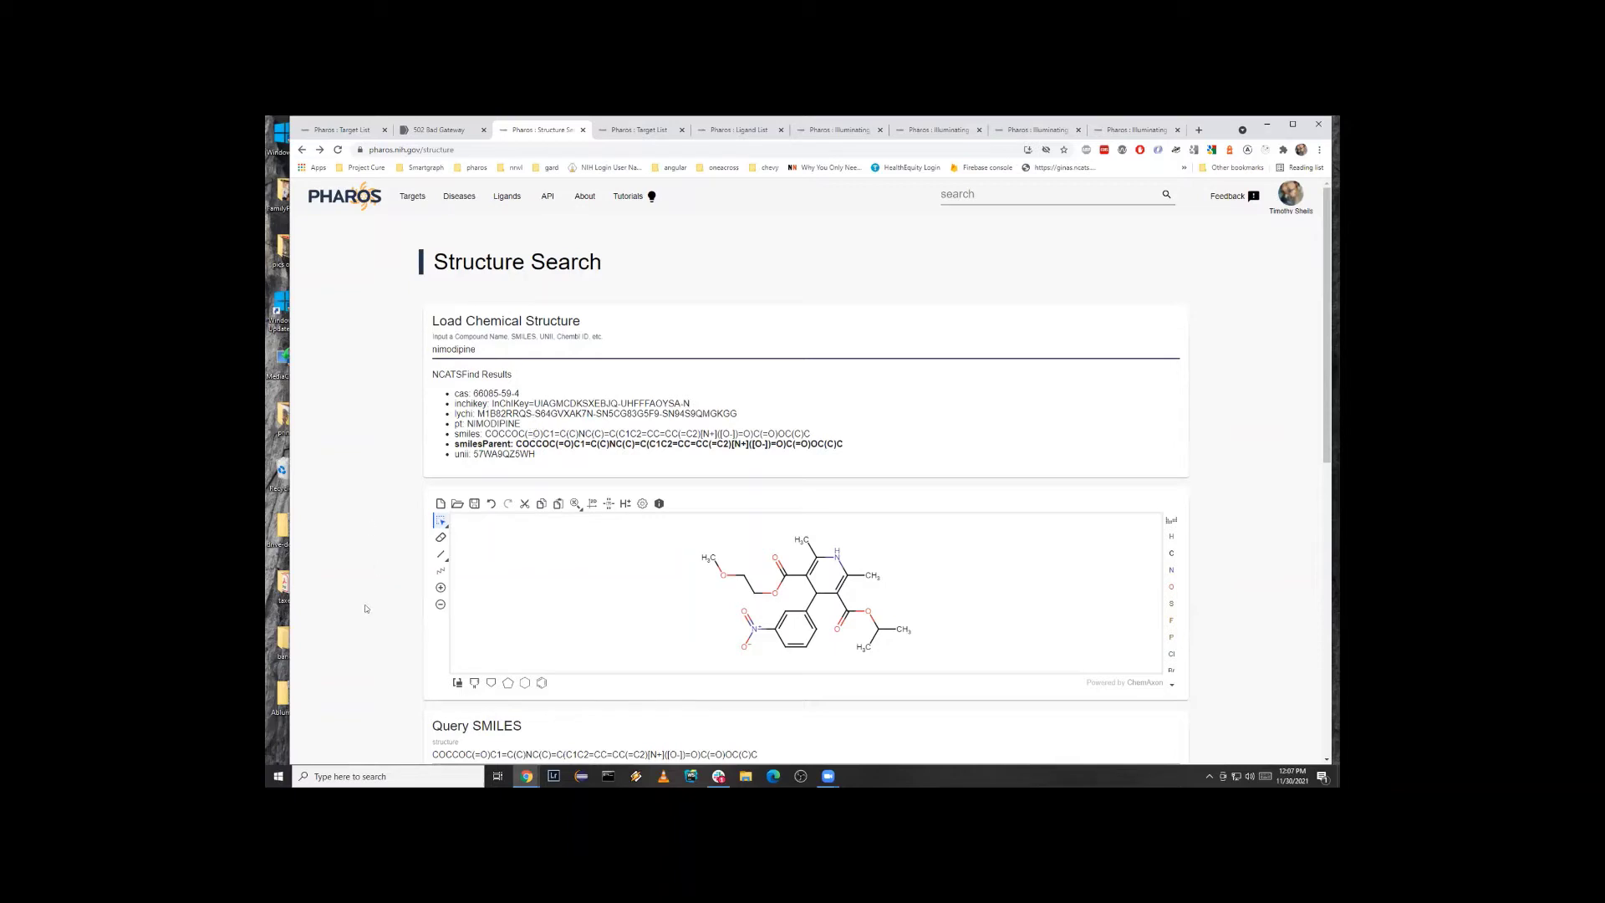
Check the search type options for finding similar structures and choose Similarity.
scroll(392, 593, "down", 3)
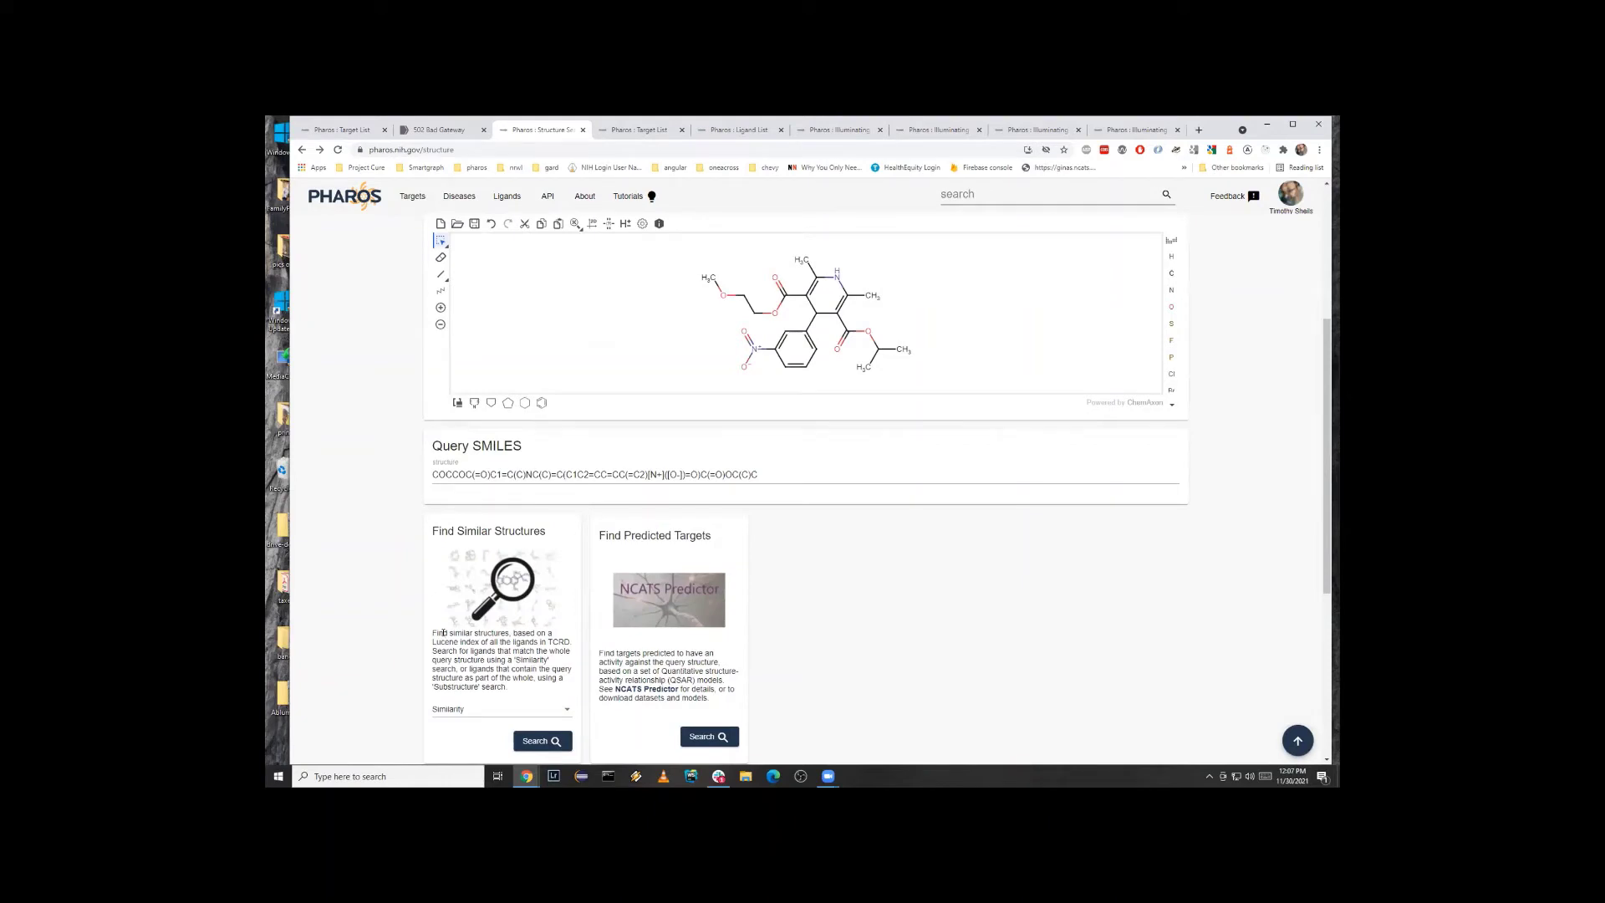
scroll(445, 656, "down", 1)
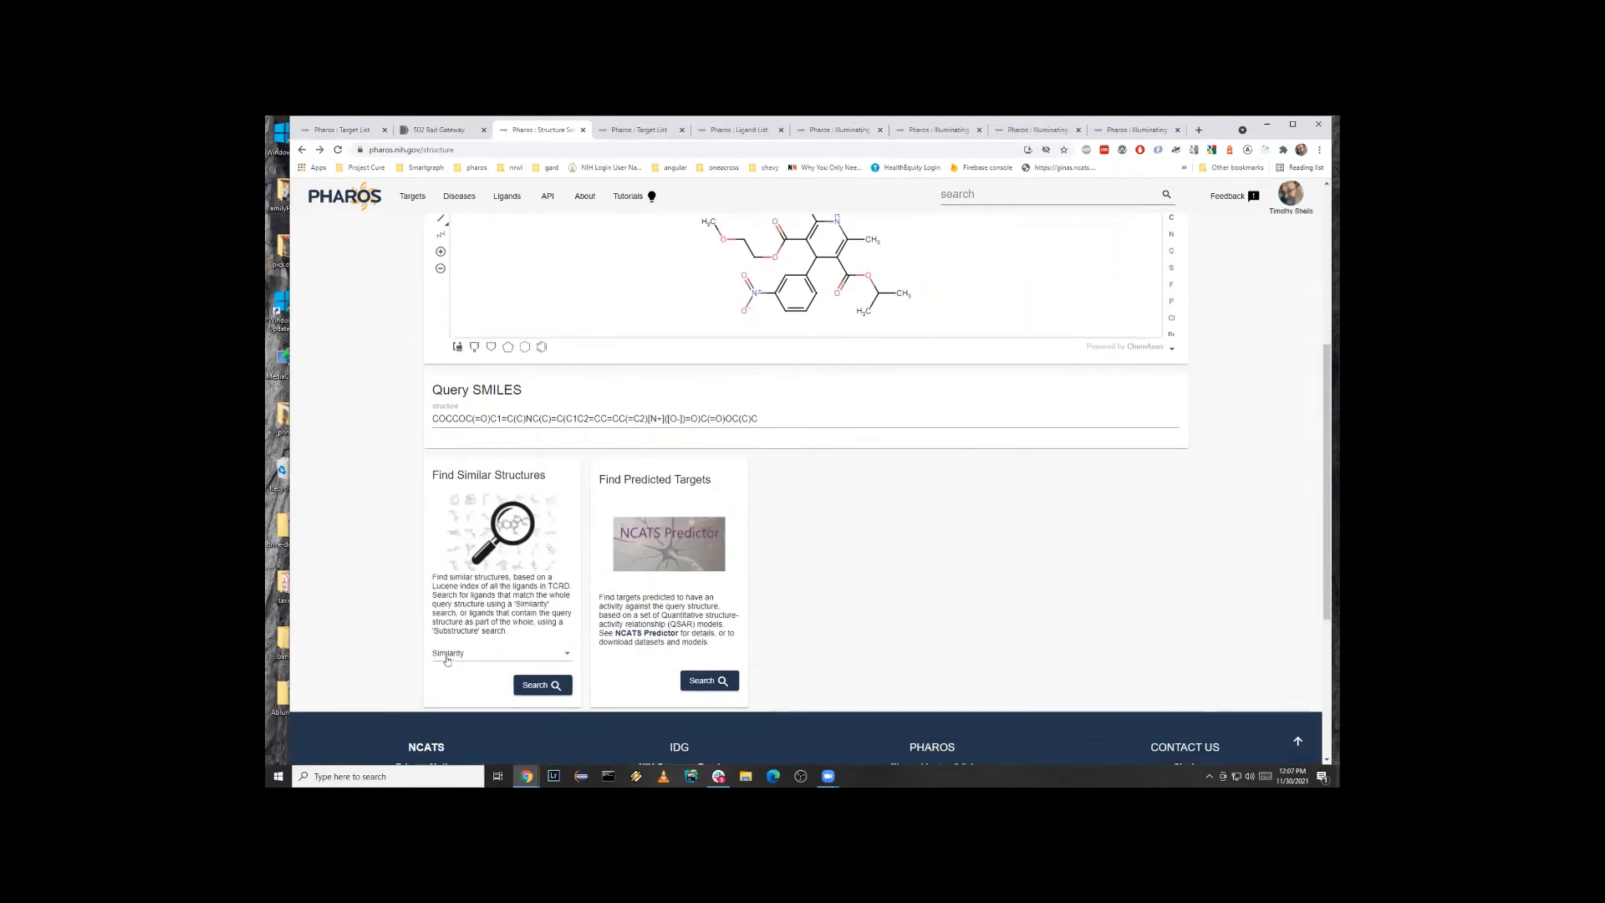
left_click(445, 653)
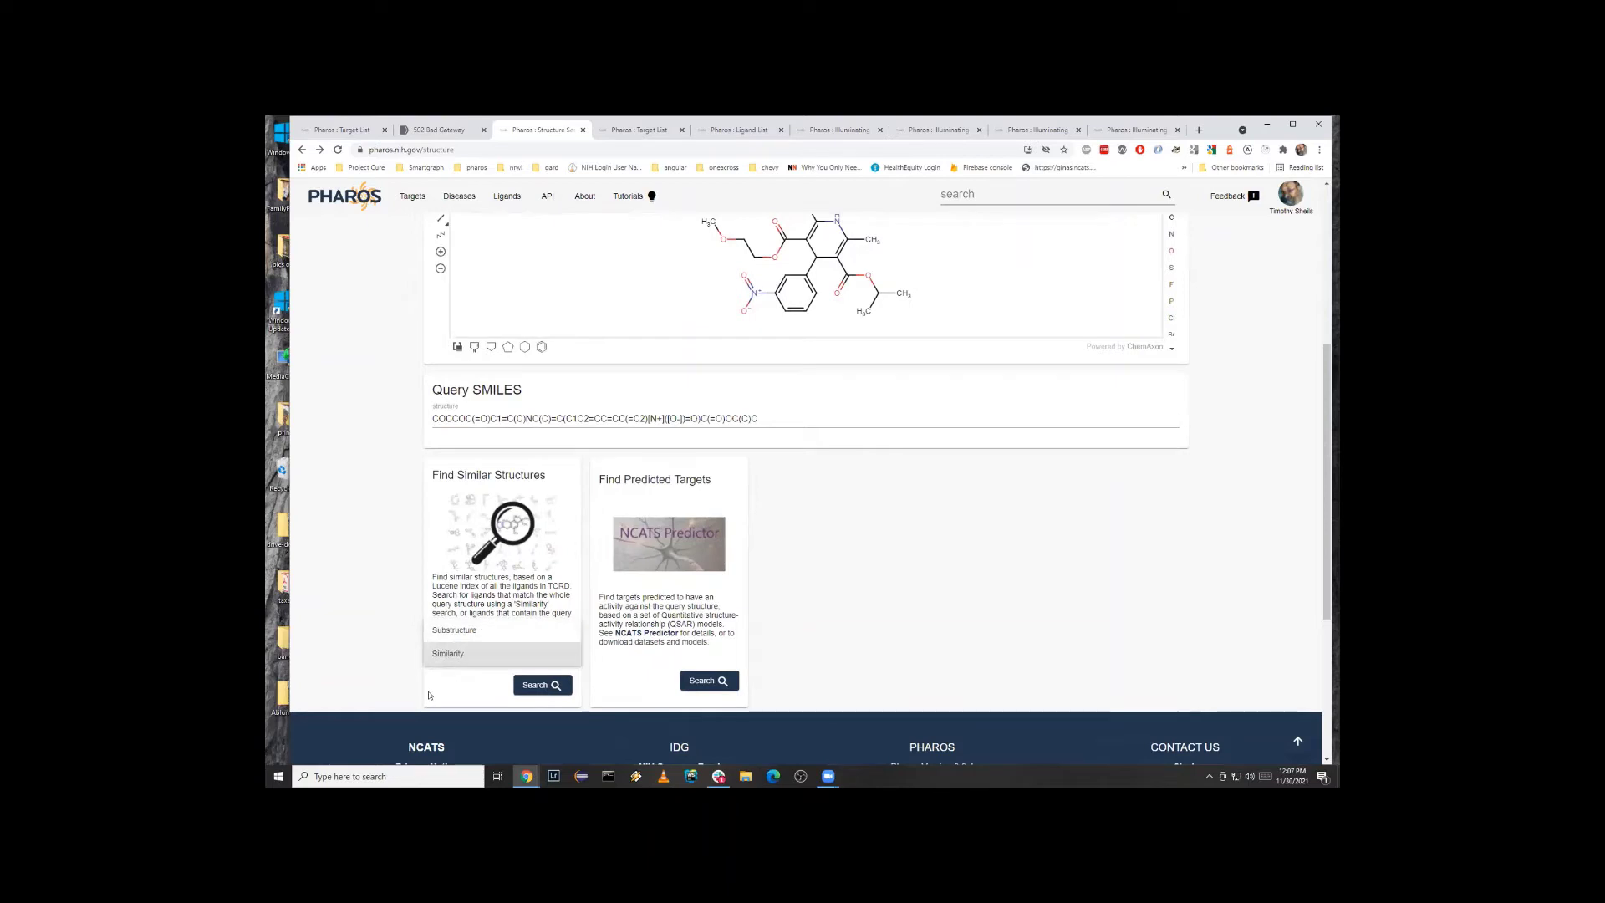
left_click(446, 652)
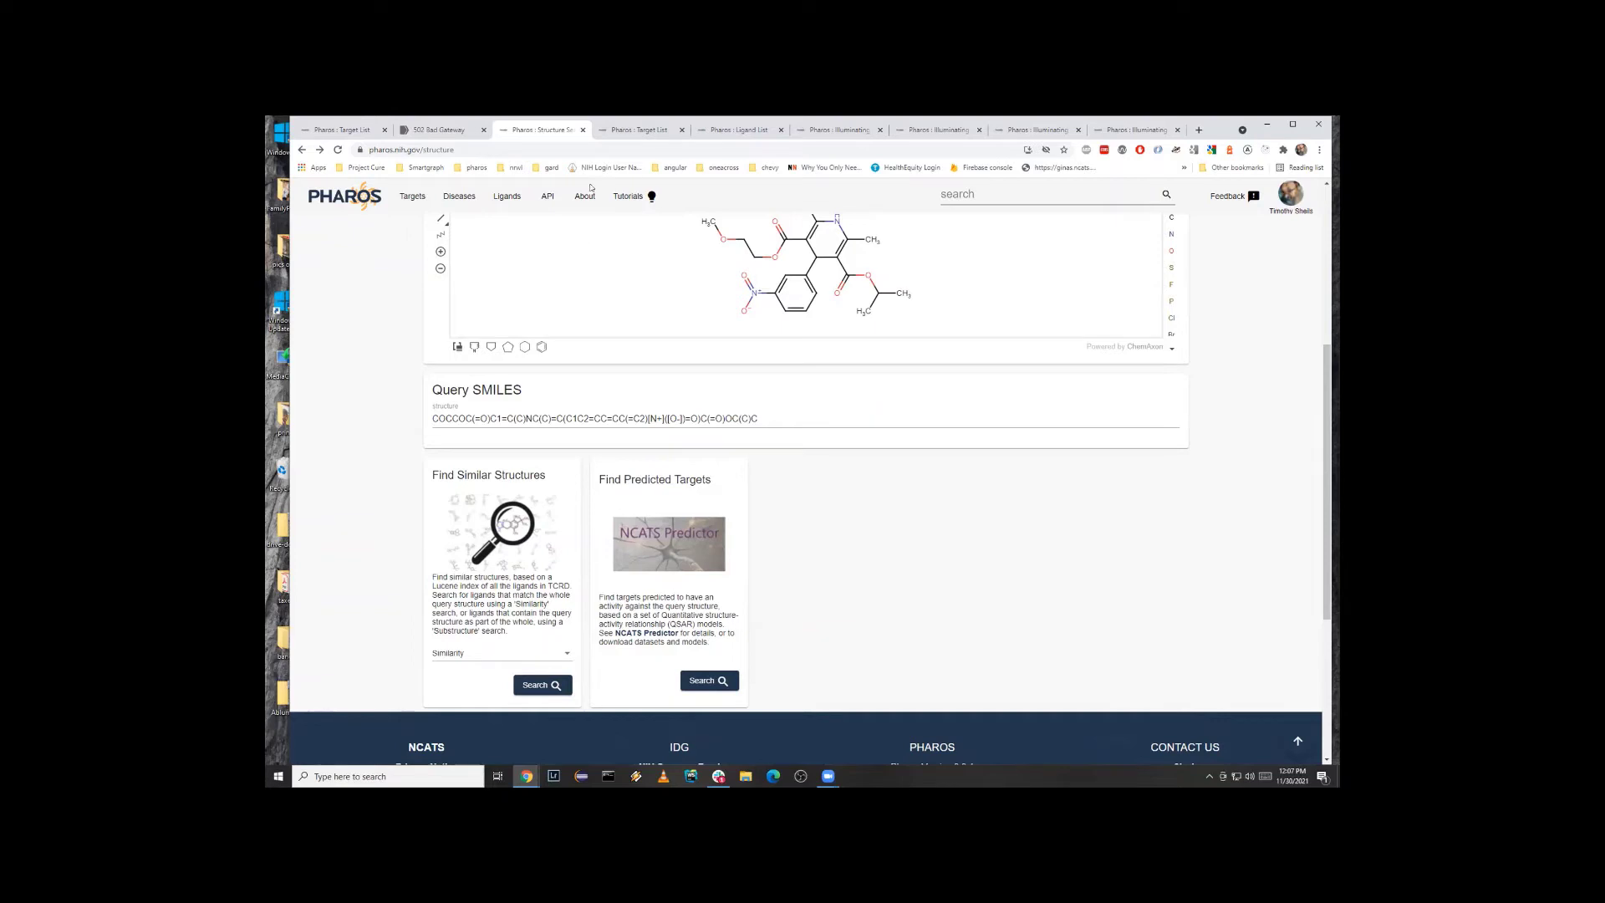
Examine the target prediction details and the predicted activity and applicability filters in the already open predicted target list.
left_click(639, 130)
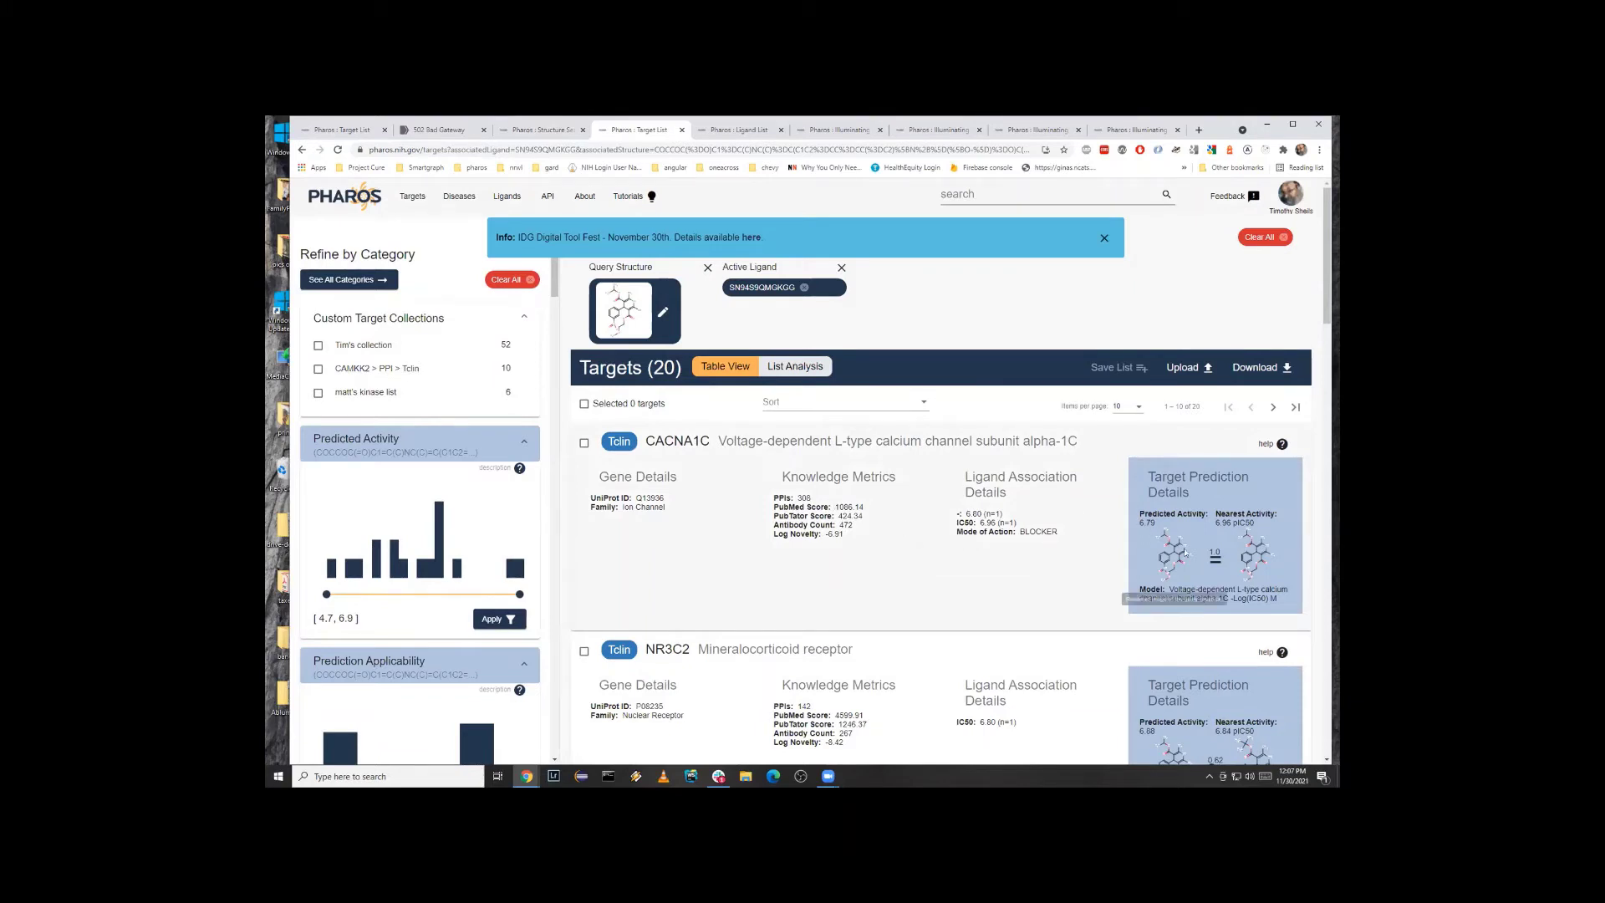
mouse_move(1166, 524)
scroll(1237, 534, "down", 1)
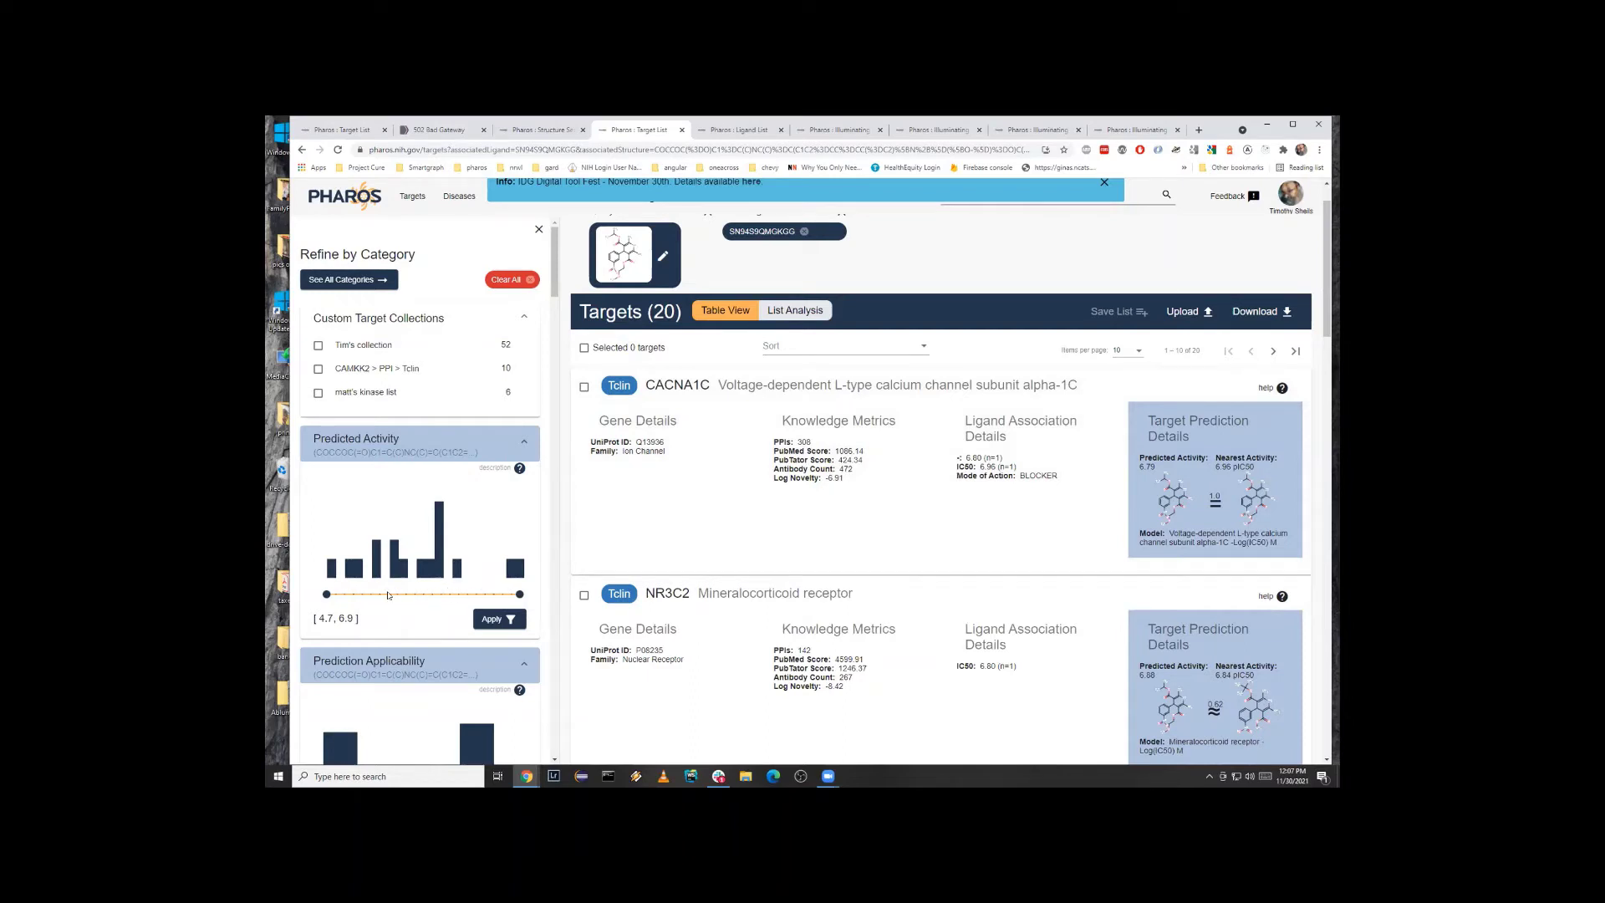
scroll(388, 596, "down", 3)
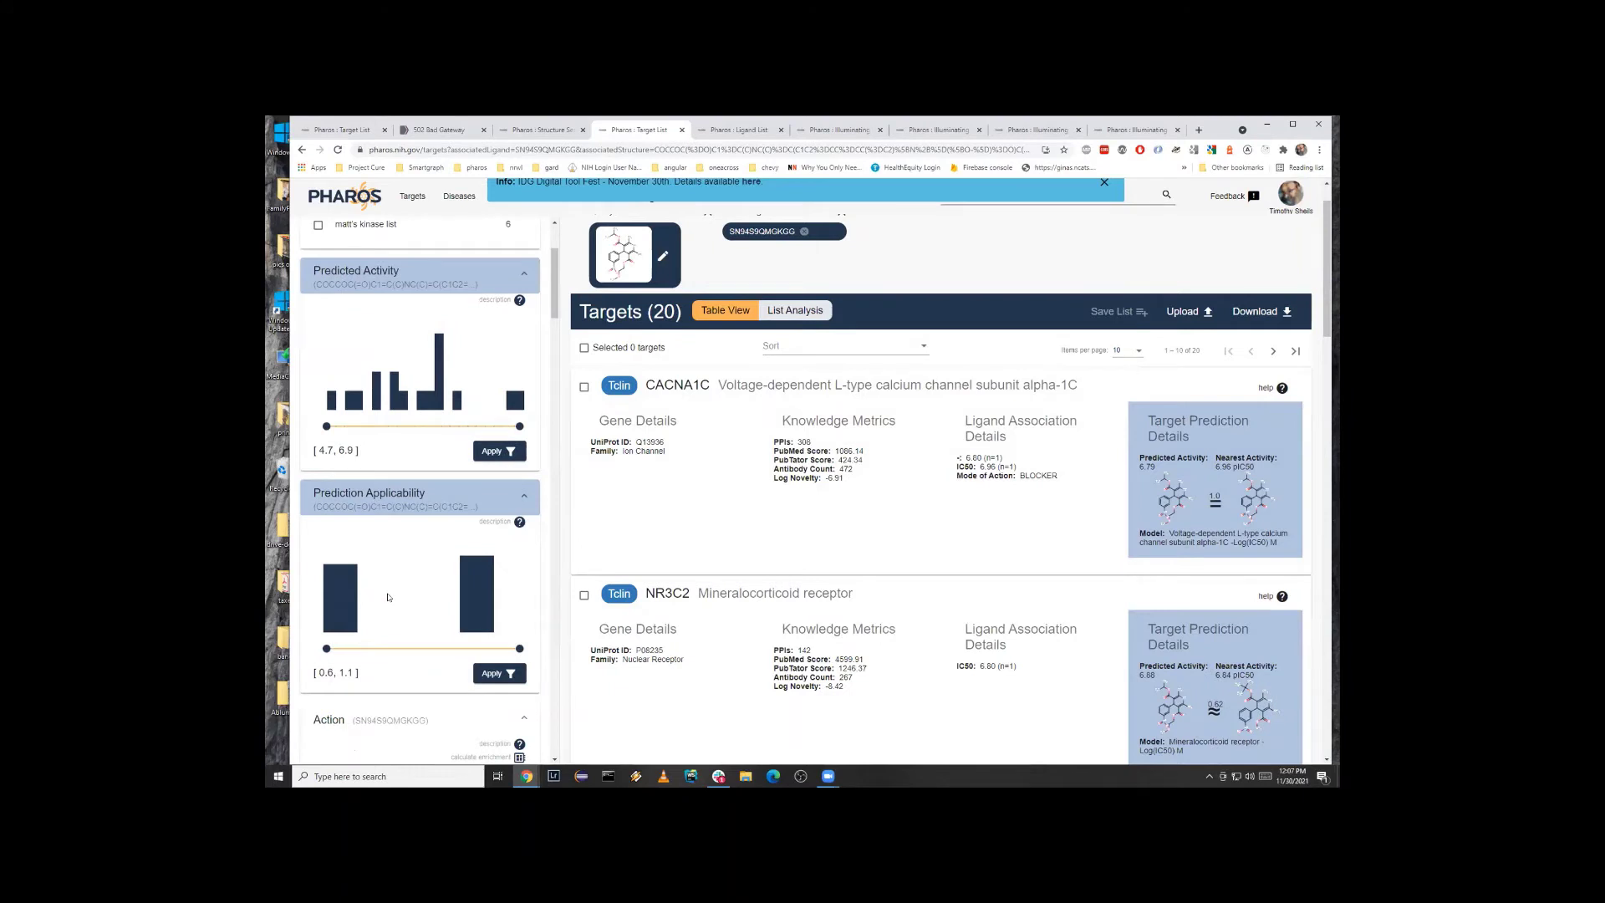
scroll(388, 597, "up", 2)
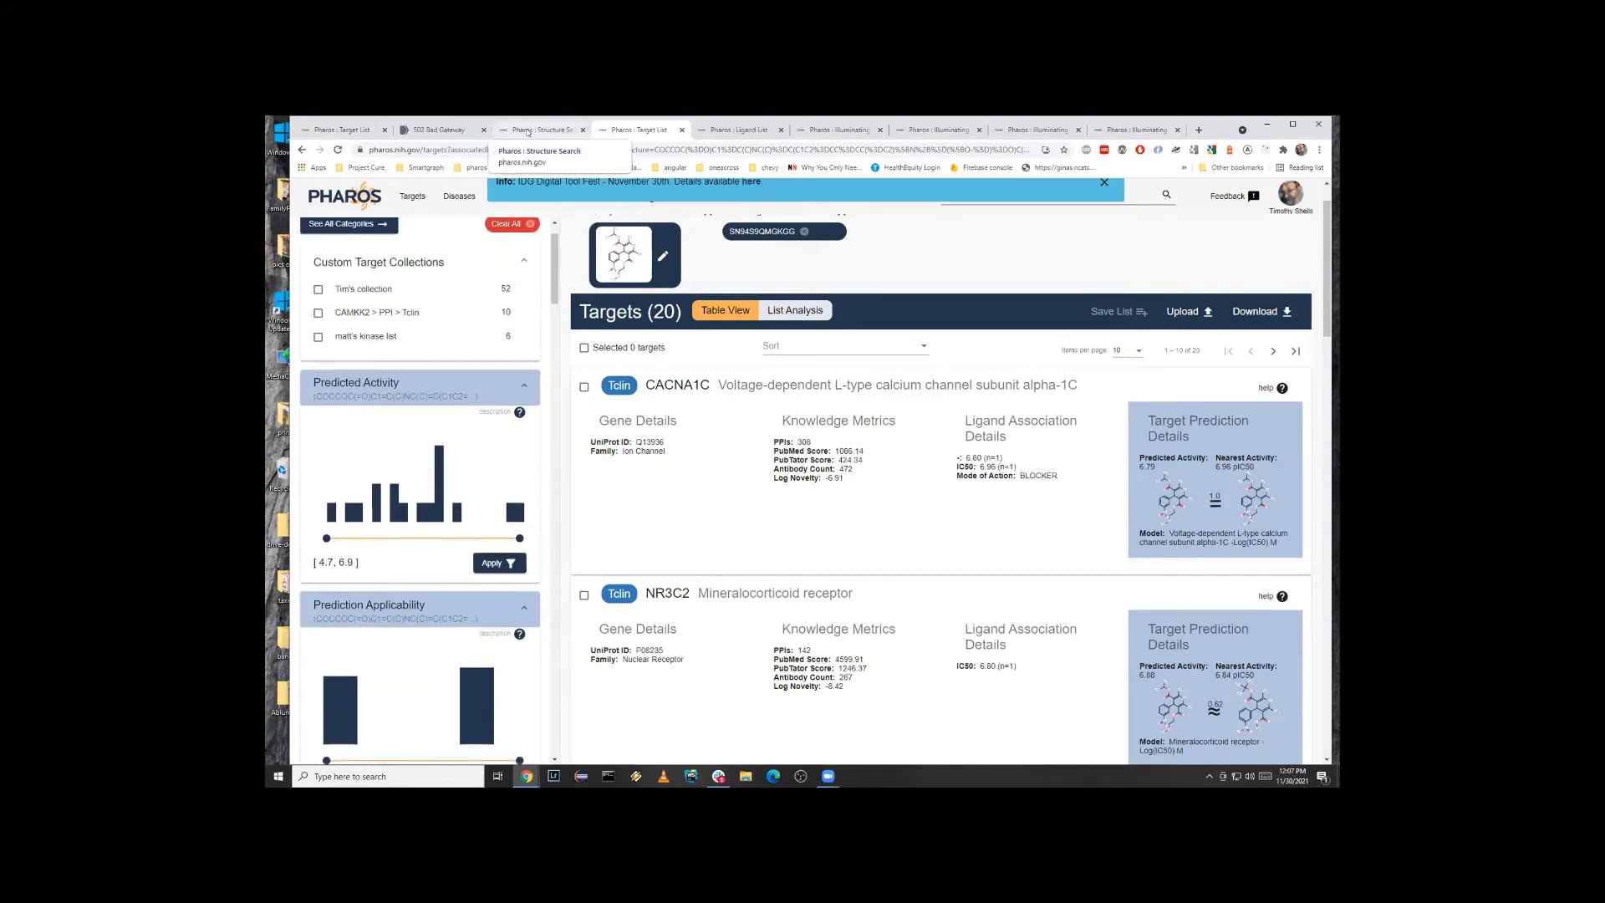
Run the similar-structure search for nimodipine and filter the ligands to a similarity range of 0.76 to 1.01.
left_click(525, 132)
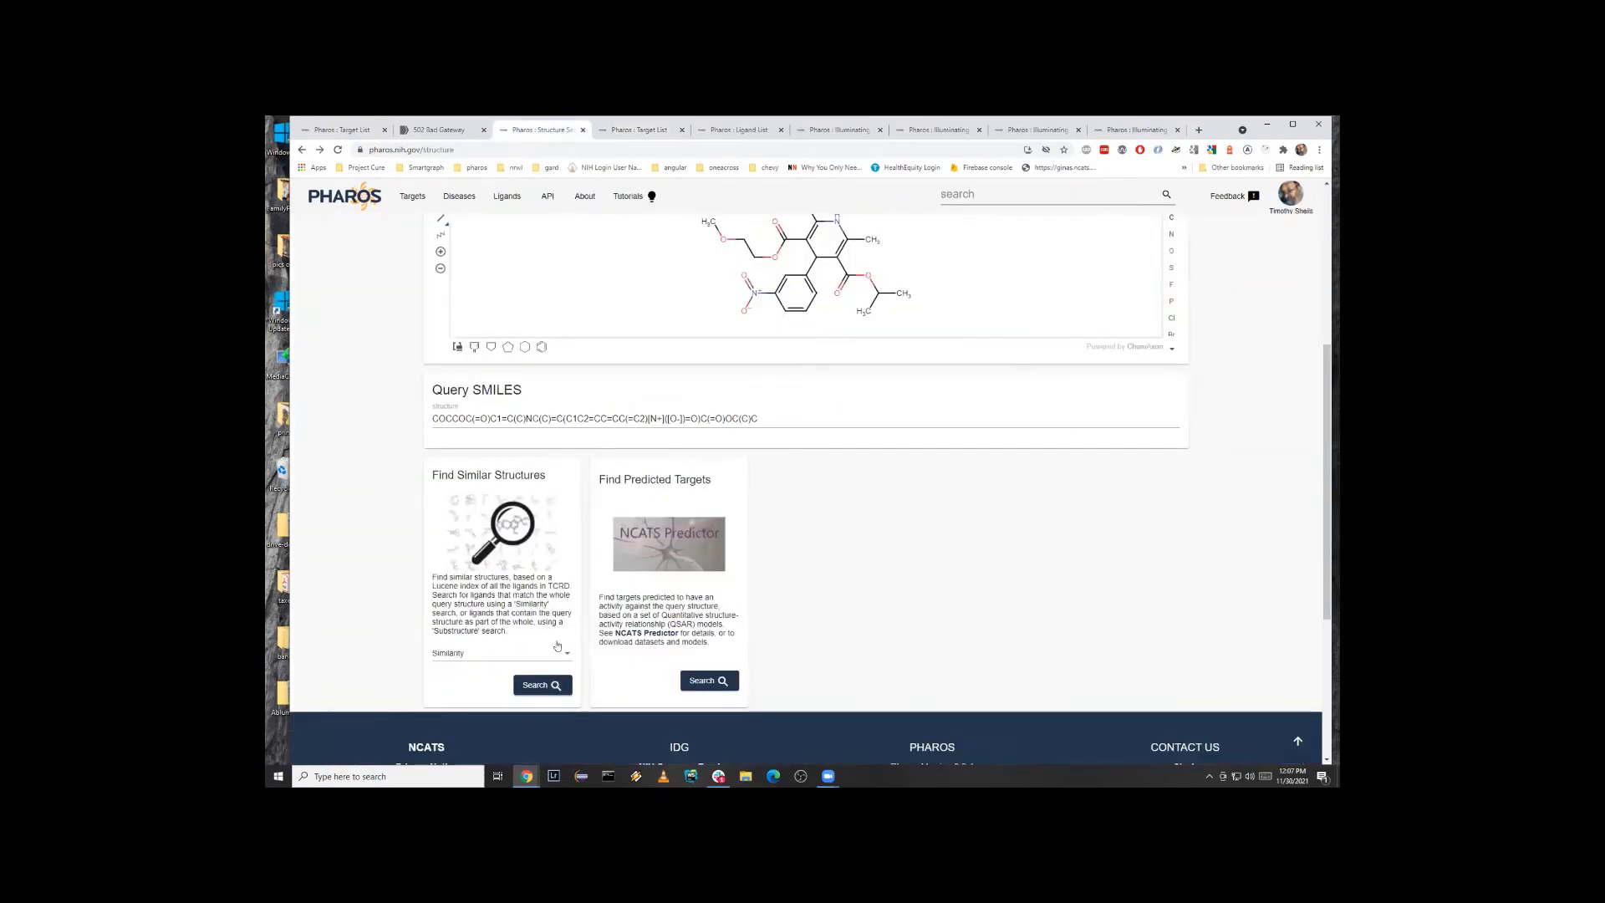
left_click(537, 685)
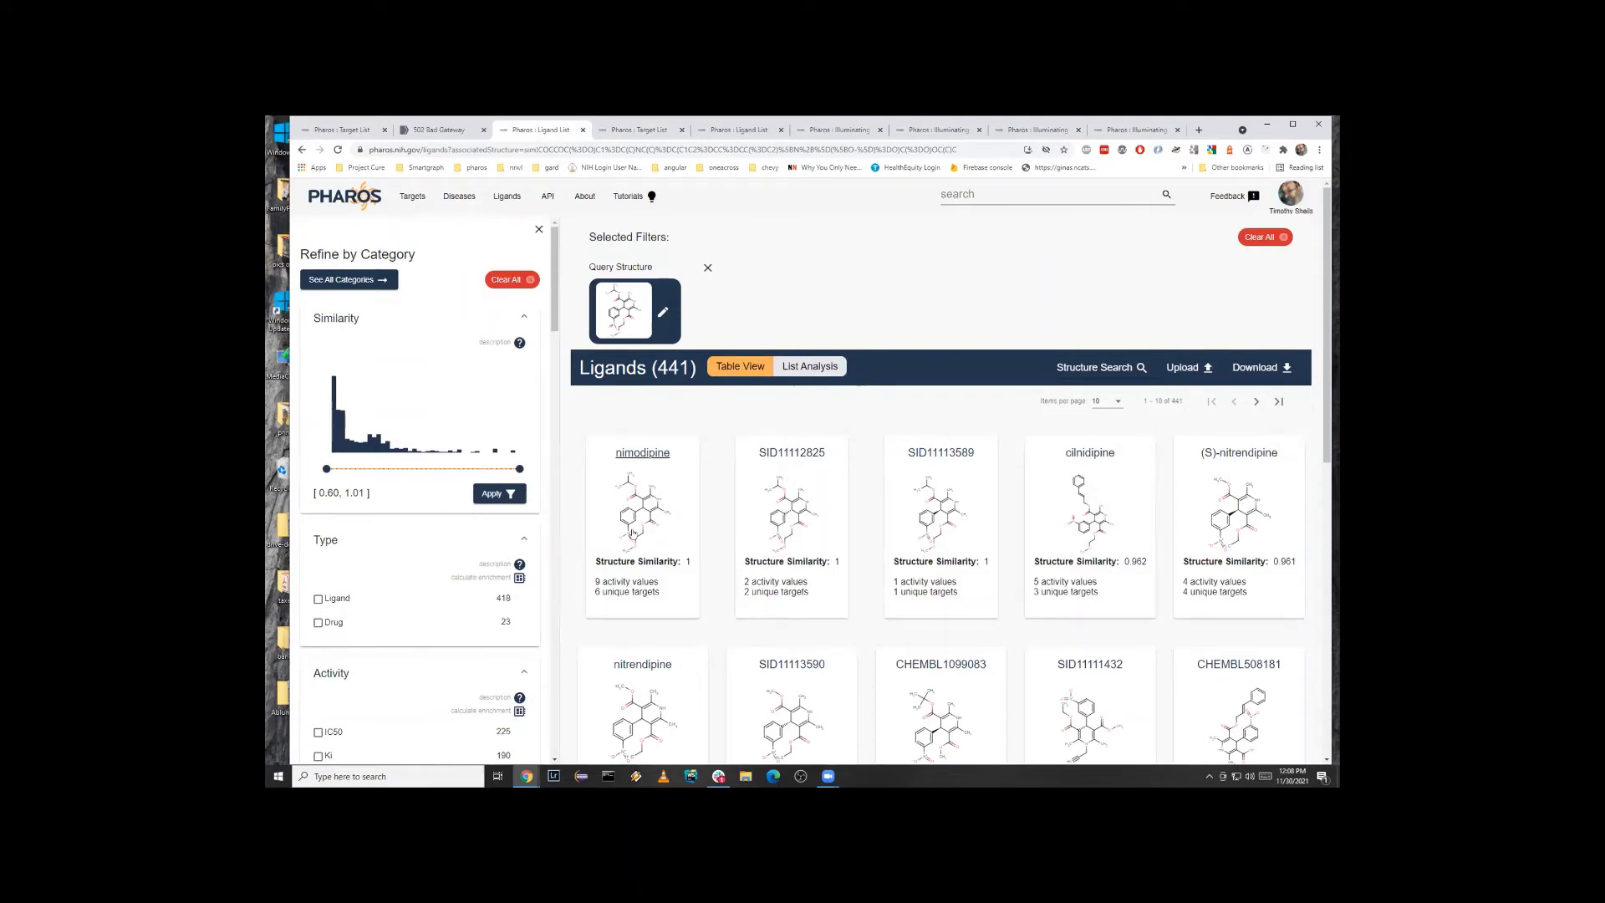
left_click_drag(326, 468, 399, 462)
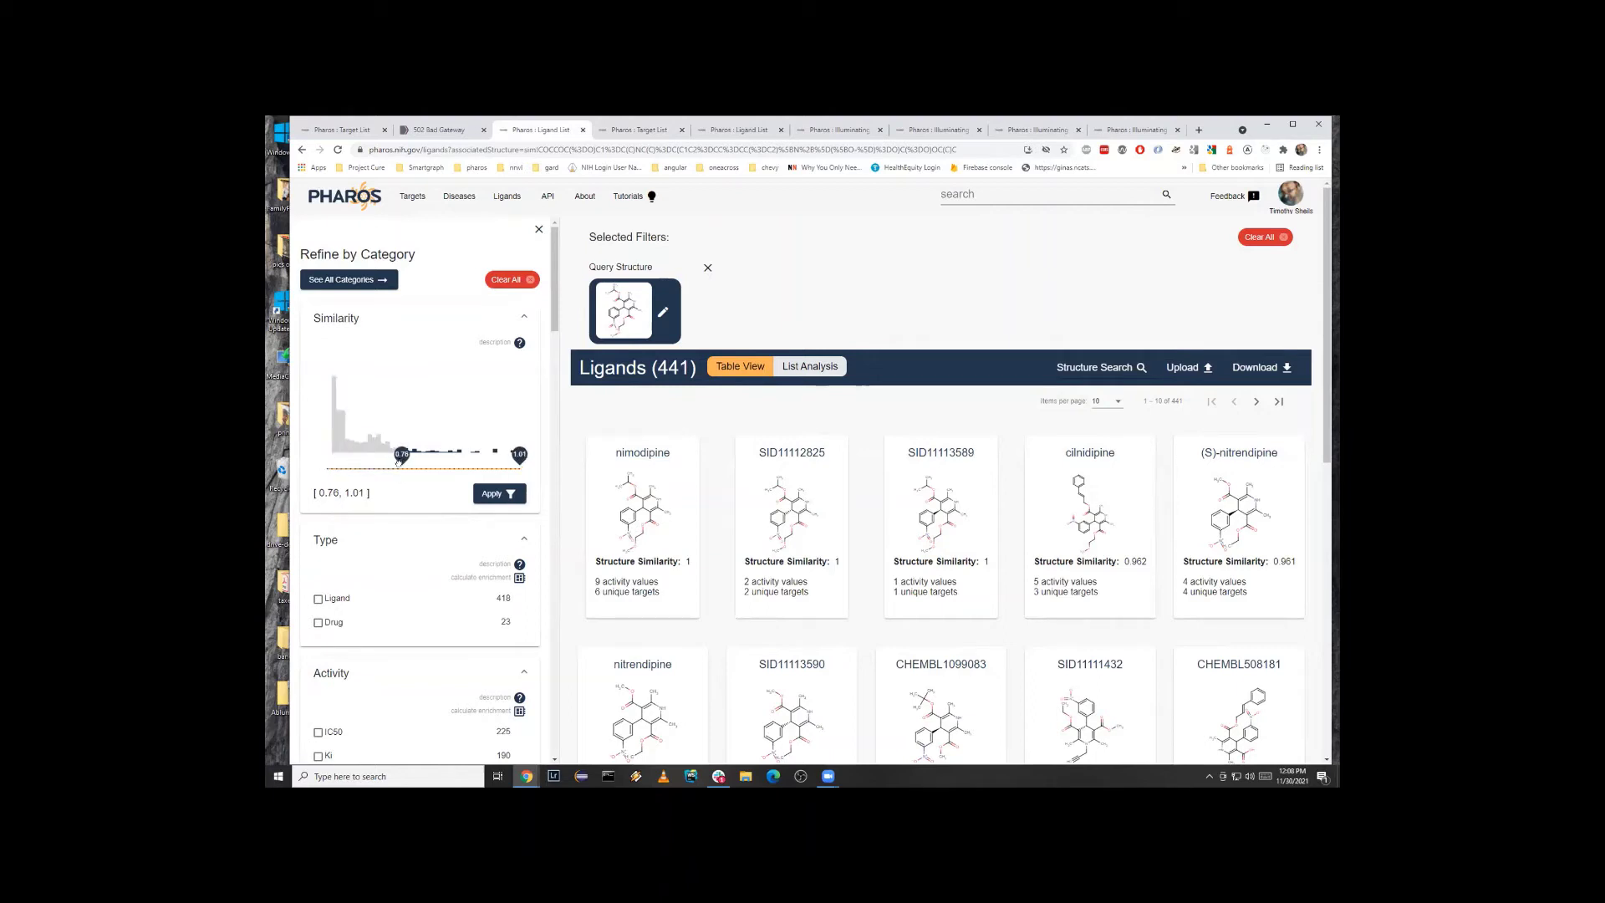
left_click(488, 494)
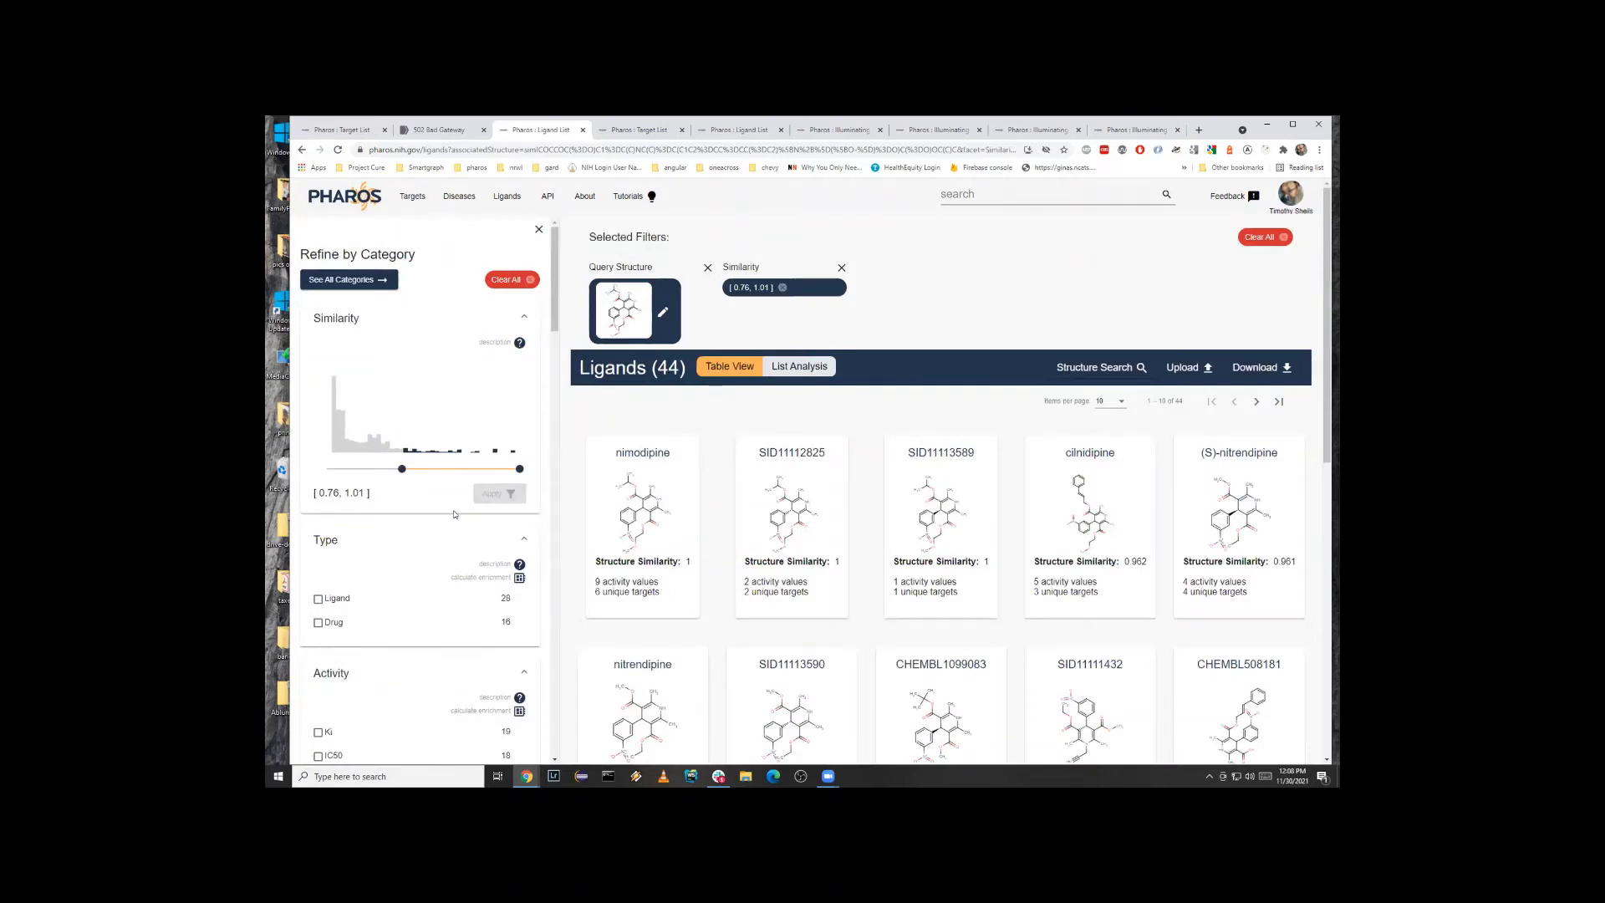
Show the list analysis of the filtered ligands and display the PANTHER Class visualization.
left_click(790, 369)
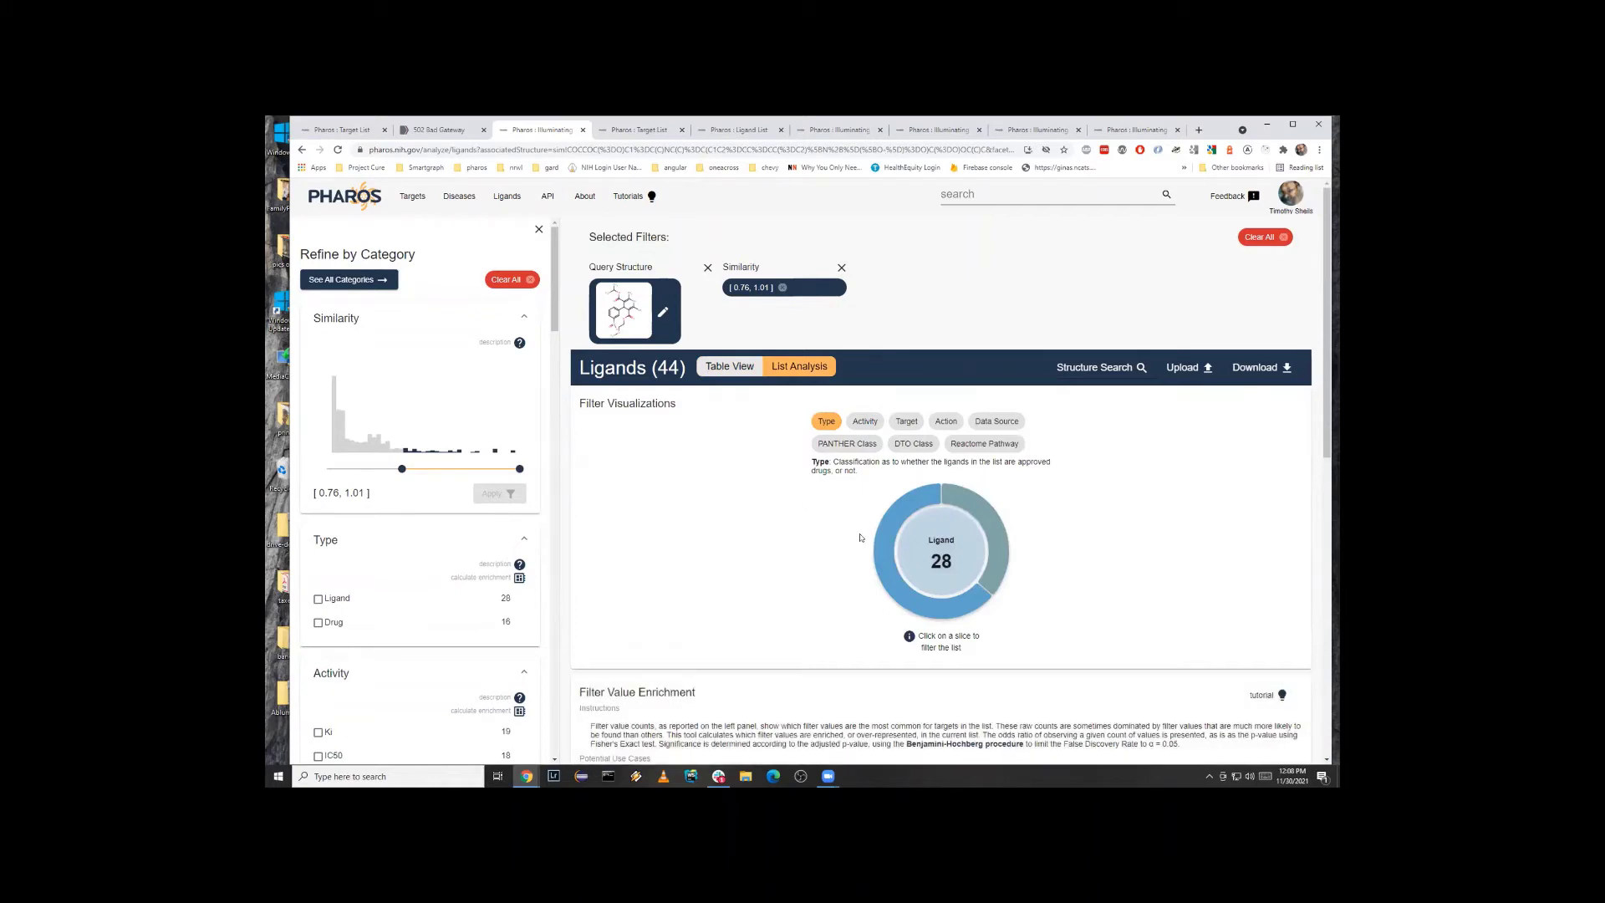
left_click(846, 444)
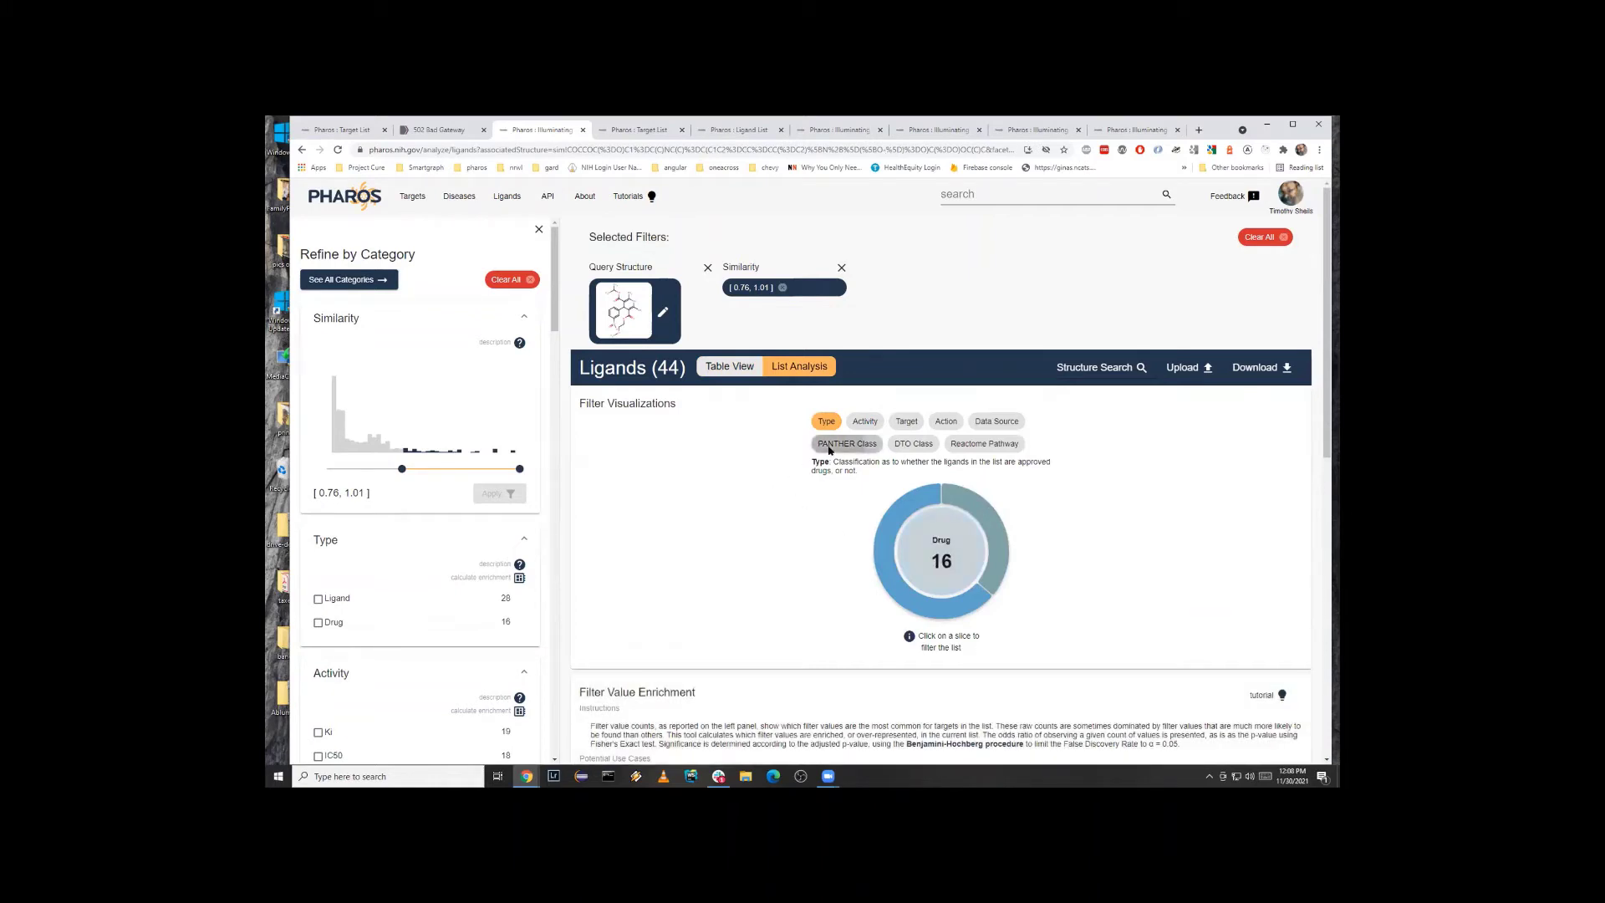
scroll(964, 532, "down", 2)
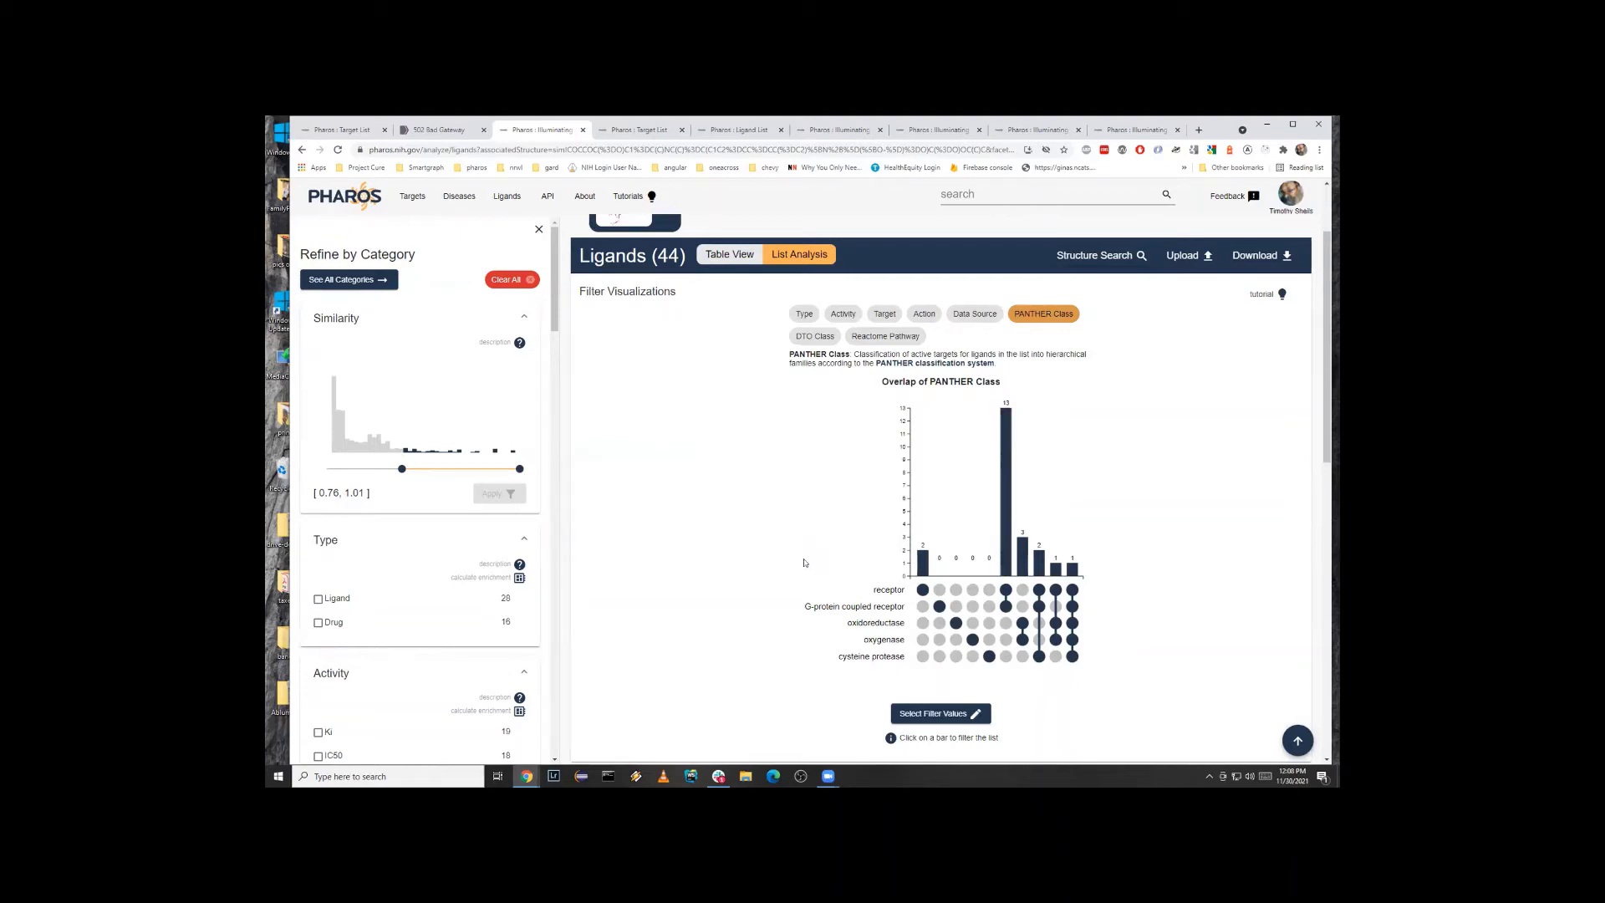
Create the interactive heatmap of ligand-target activities and look through its rows.
scroll(764, 551, "down", 6)
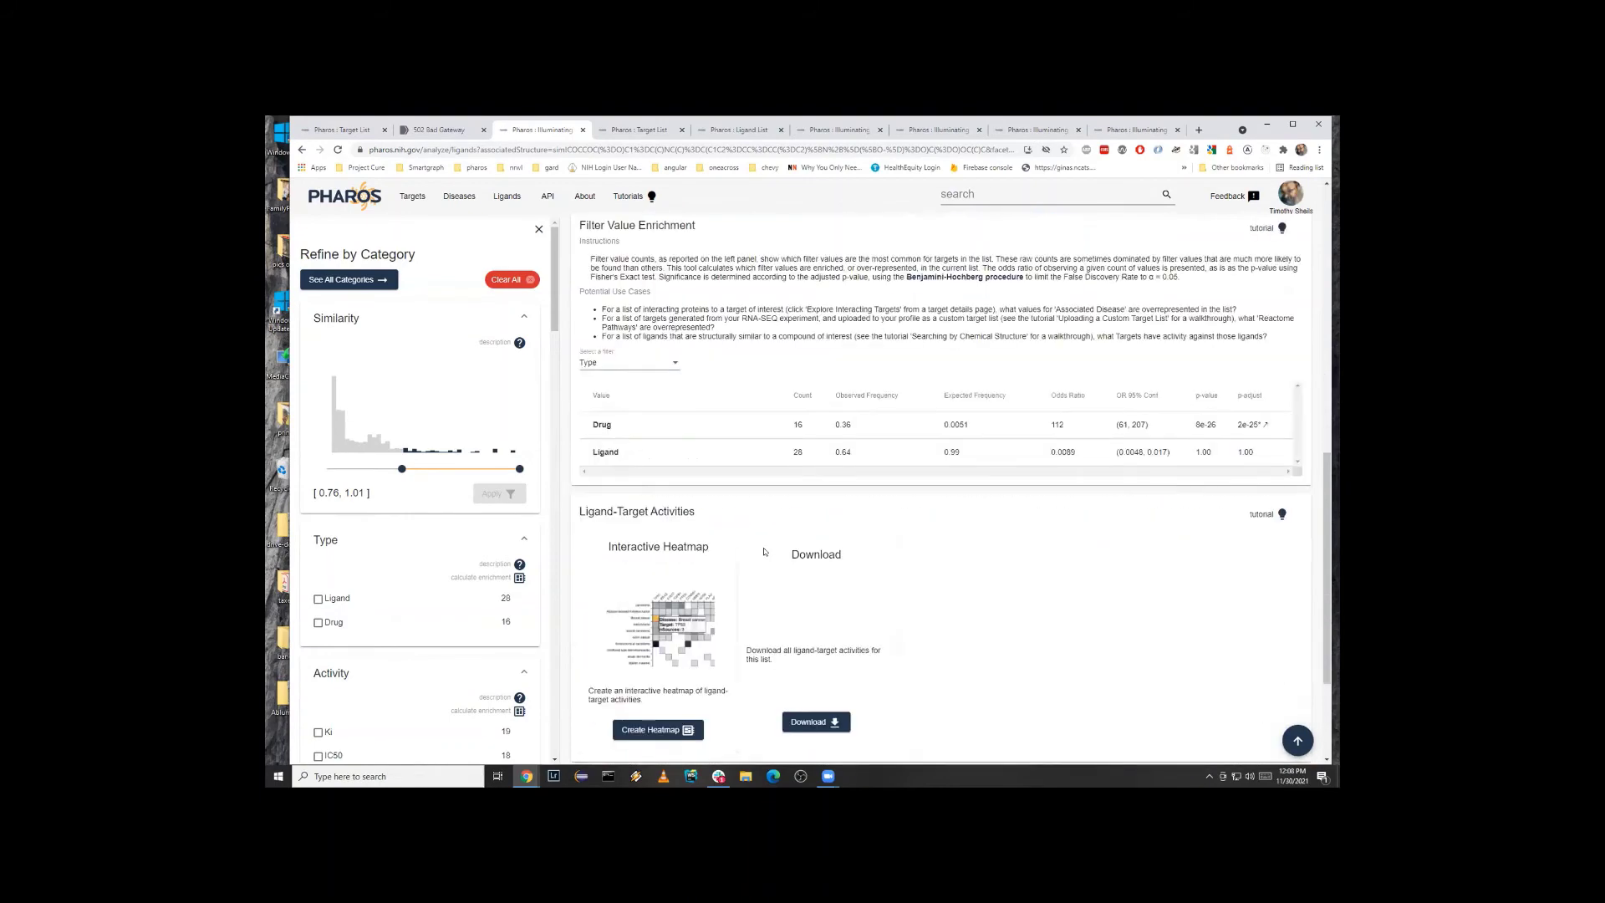
scroll(763, 552, "down", 1)
left_click(660, 616)
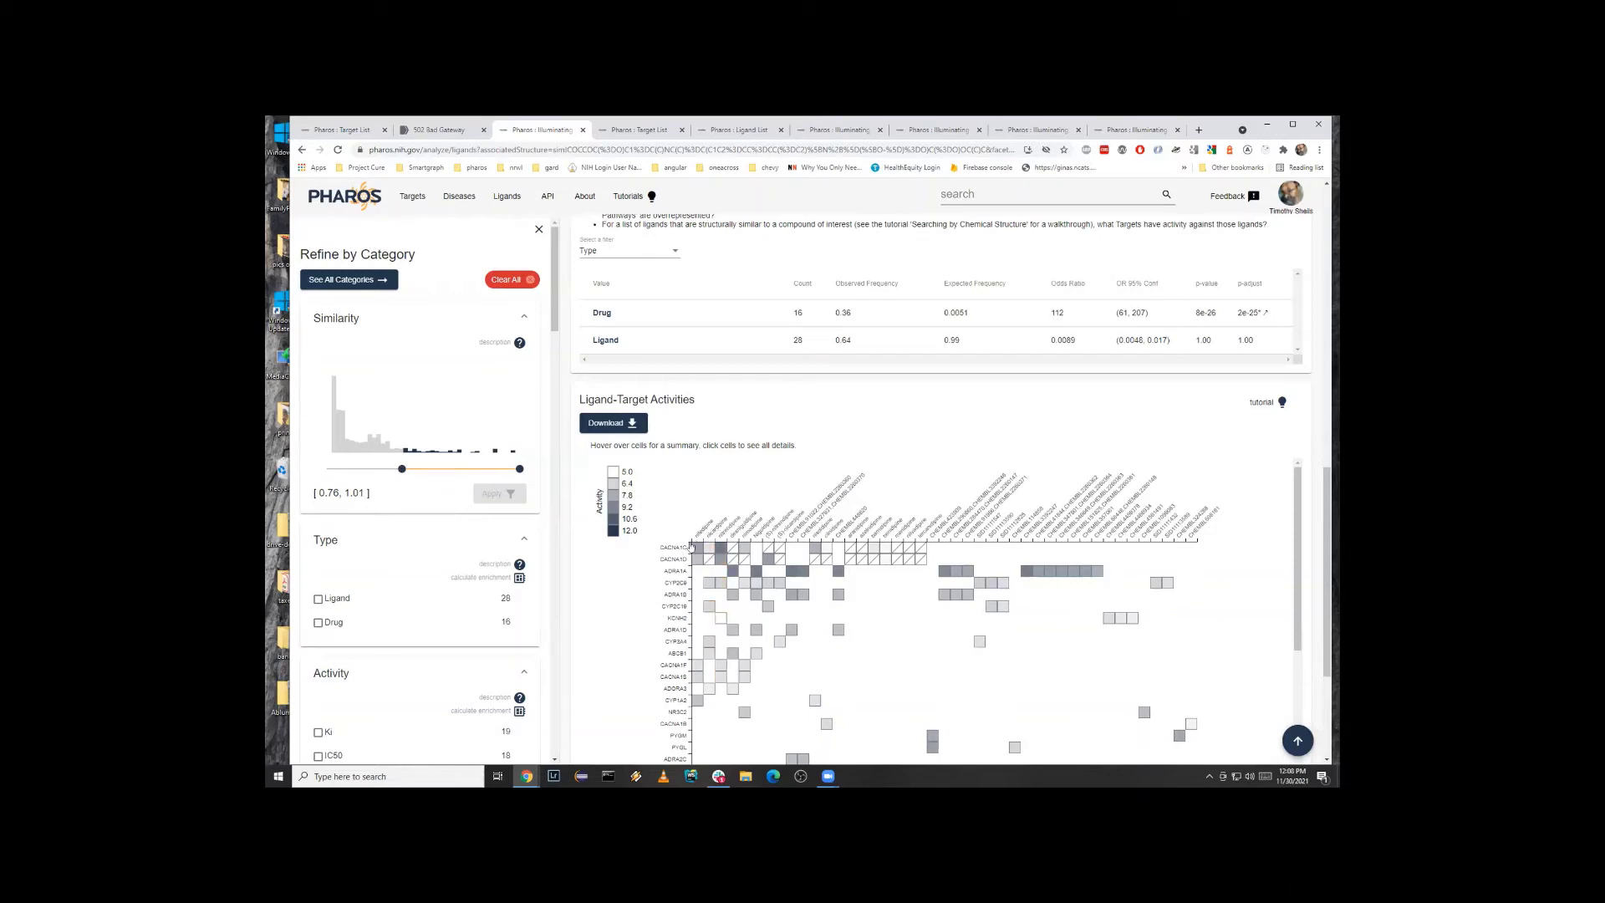
scroll(656, 599, "down", 2)
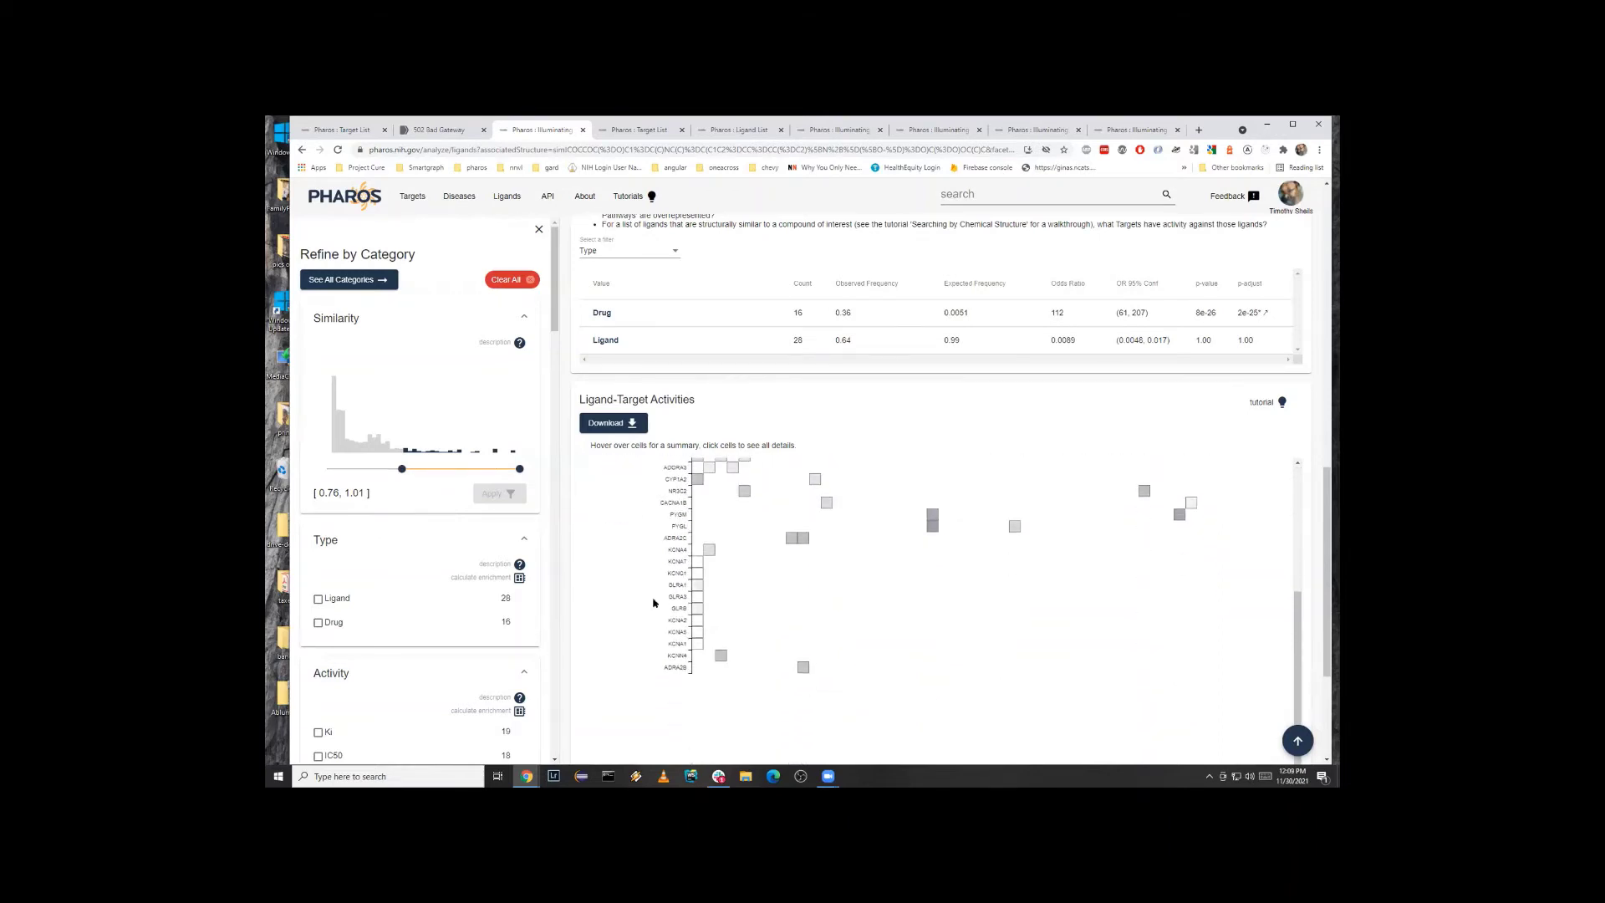
scroll(656, 598, "up", 3)
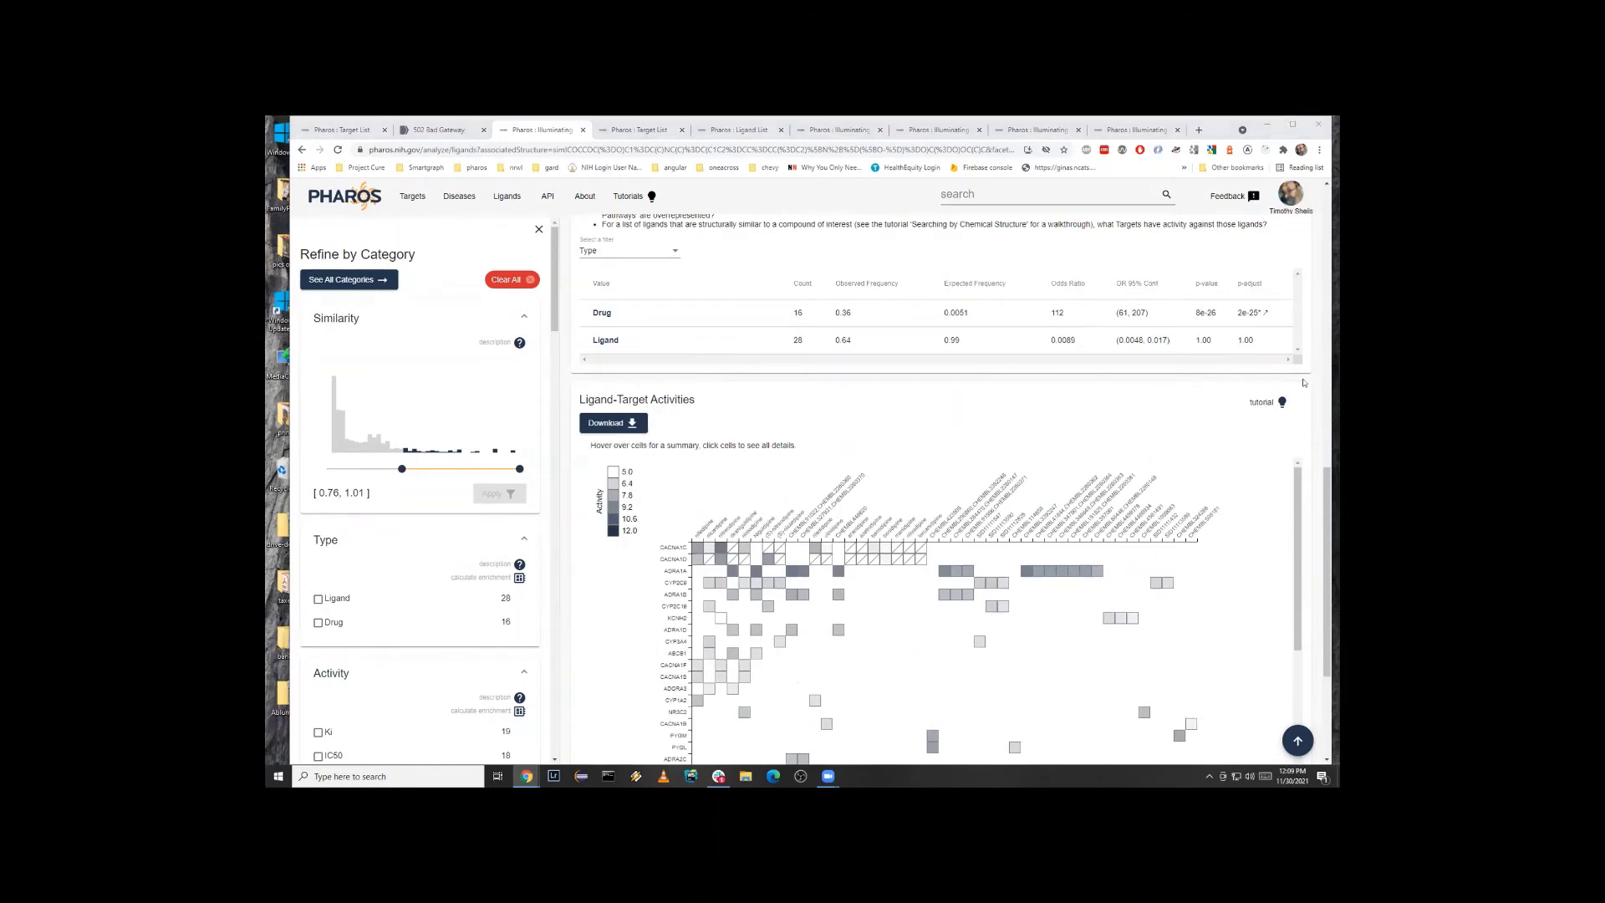
Switch to the open ligand upload form and look through its list of SMILES entries.
left_click(639, 131)
left_click(739, 130)
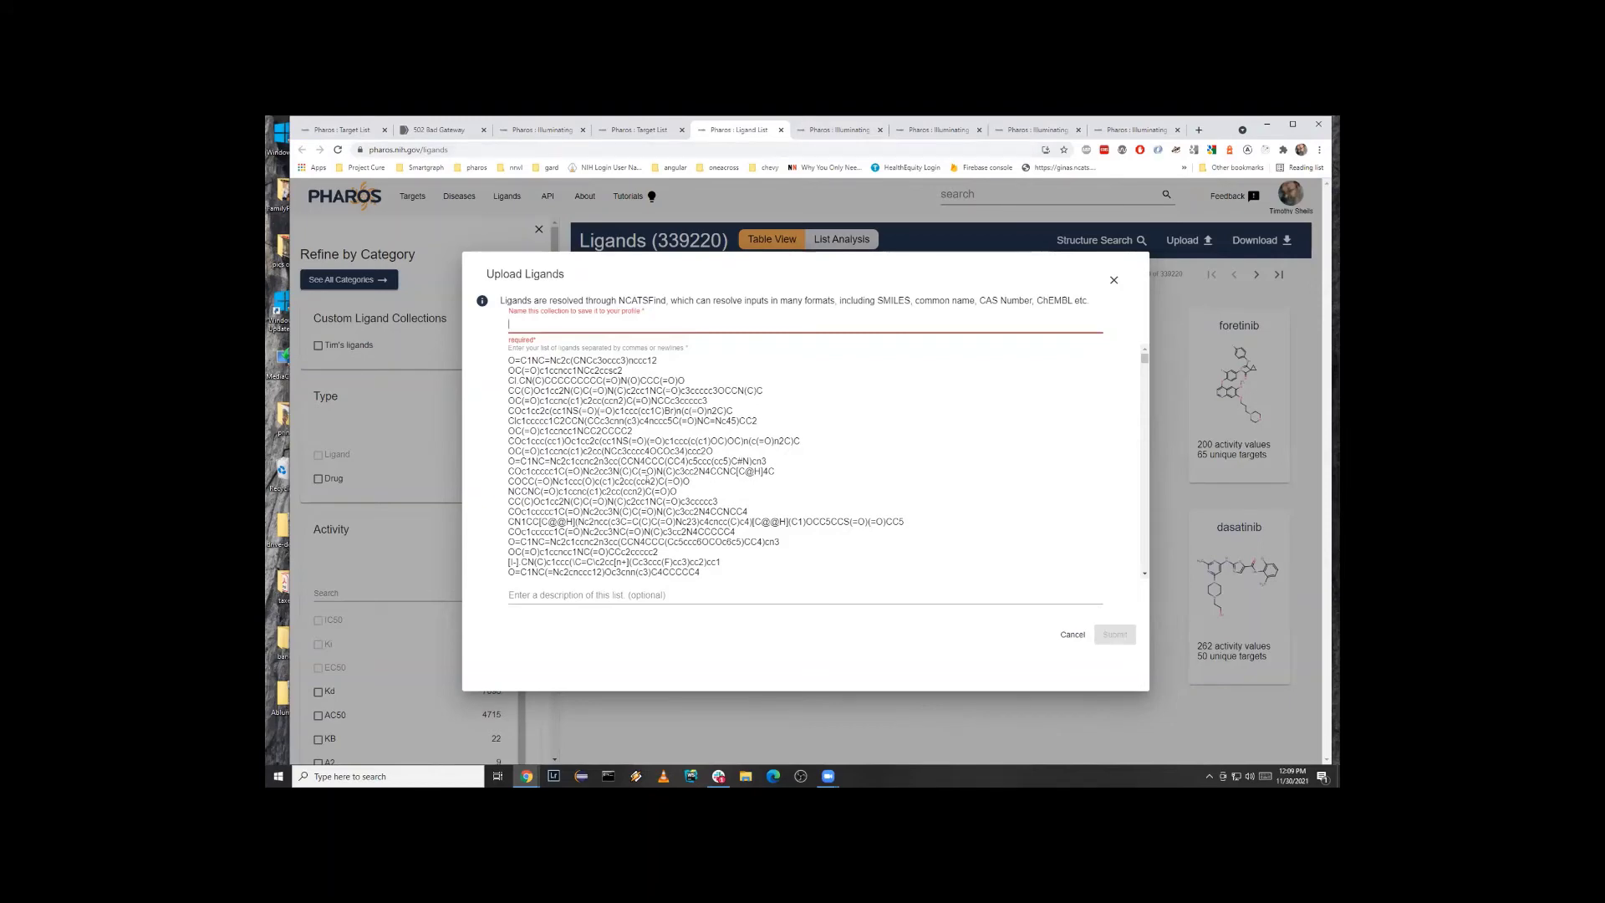
scroll(645, 511, "down", 5)
scroll(654, 484, "up", 3)
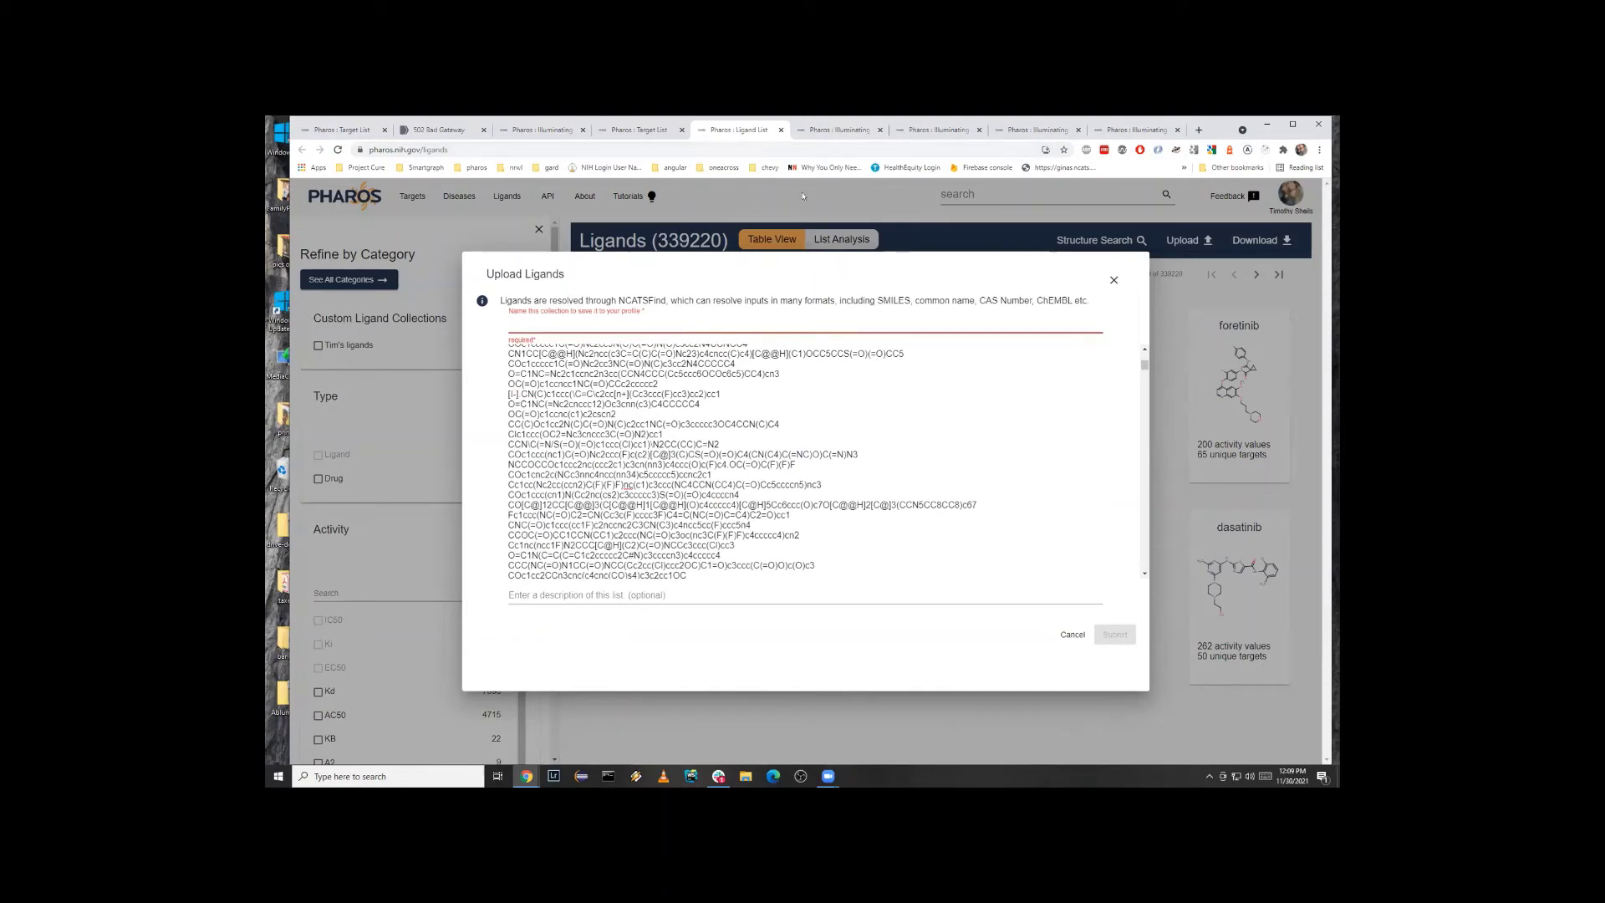
Look through the resolved LyChI IDs of the uploaded ligands and switch to the list analysis of the saved custom ligand collection.
left_click(828, 130)
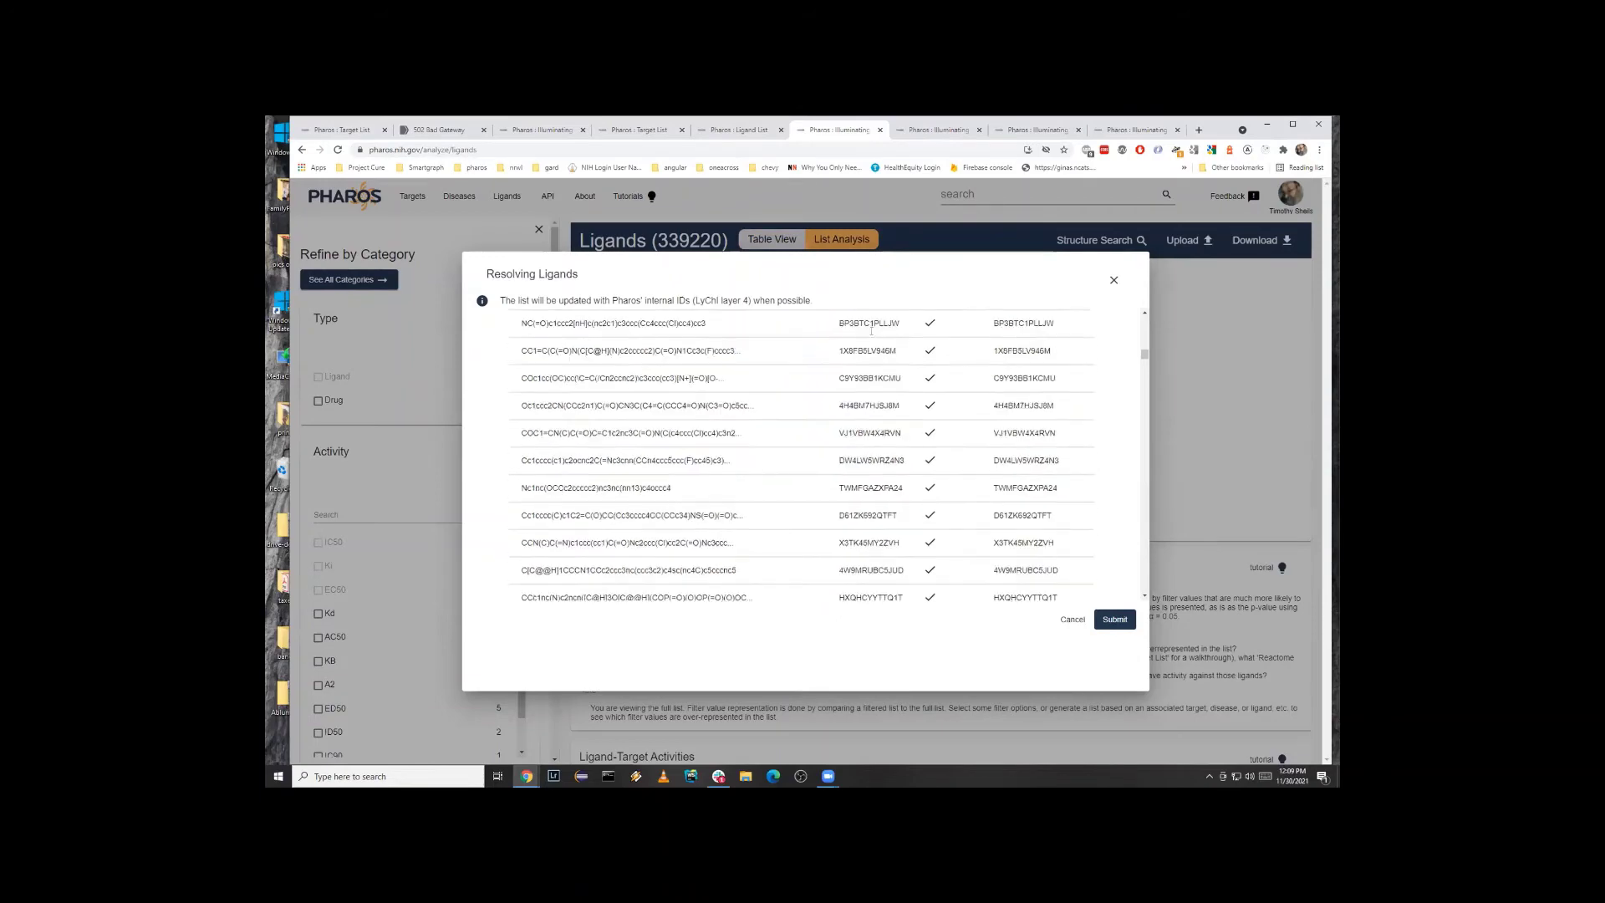
scroll(891, 491, "down", 2)
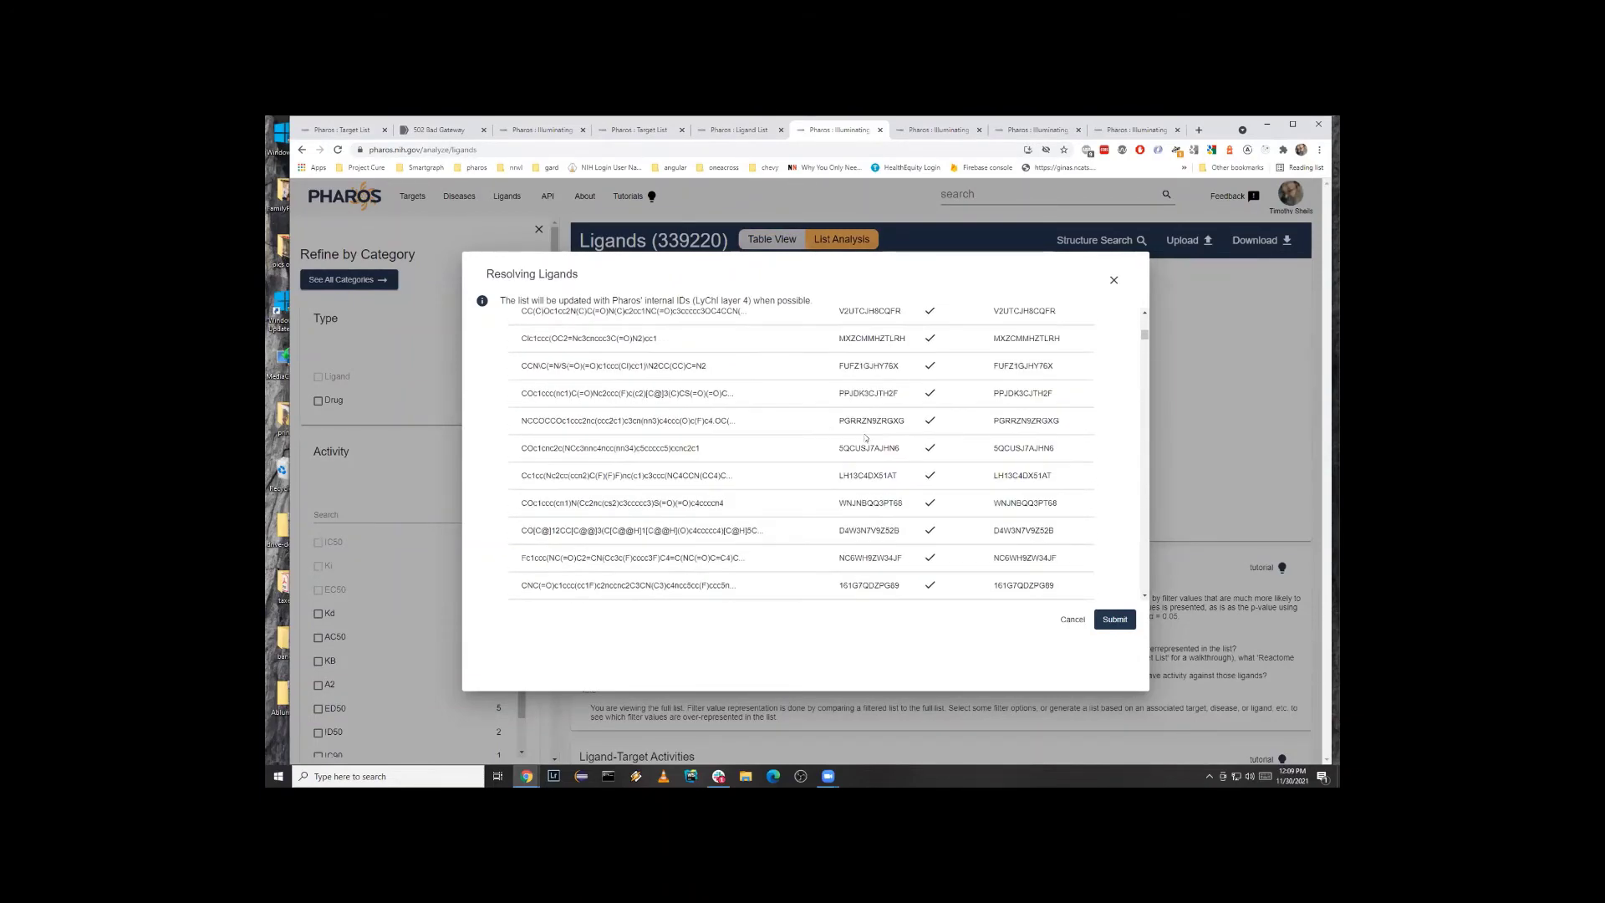
scroll(840, 389, "up", 2)
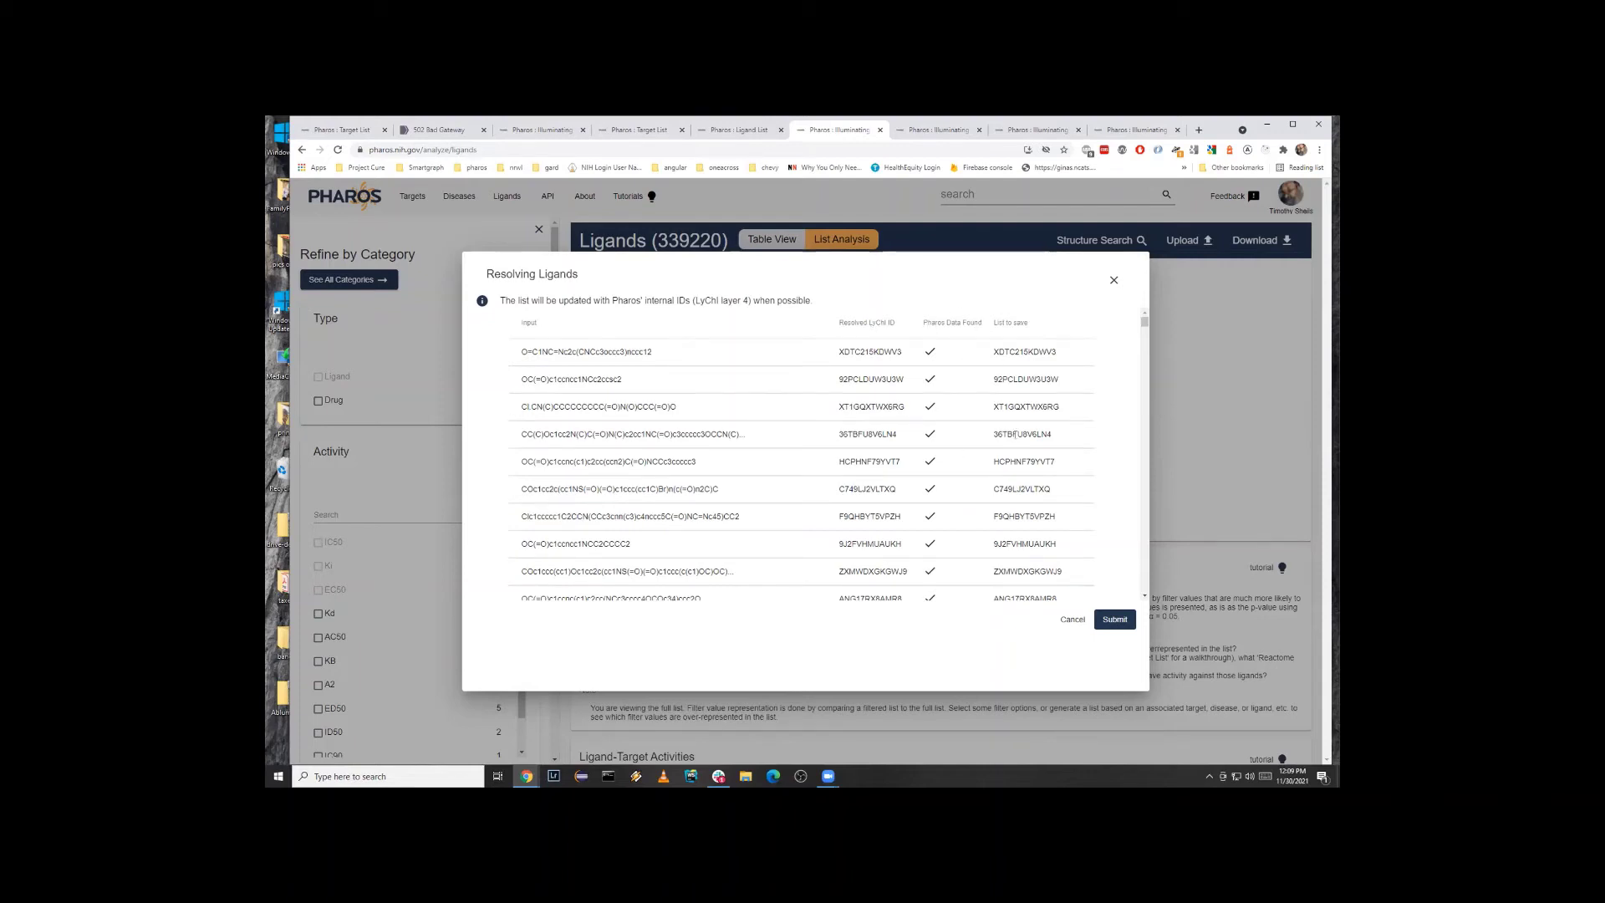
left_click(1112, 619)
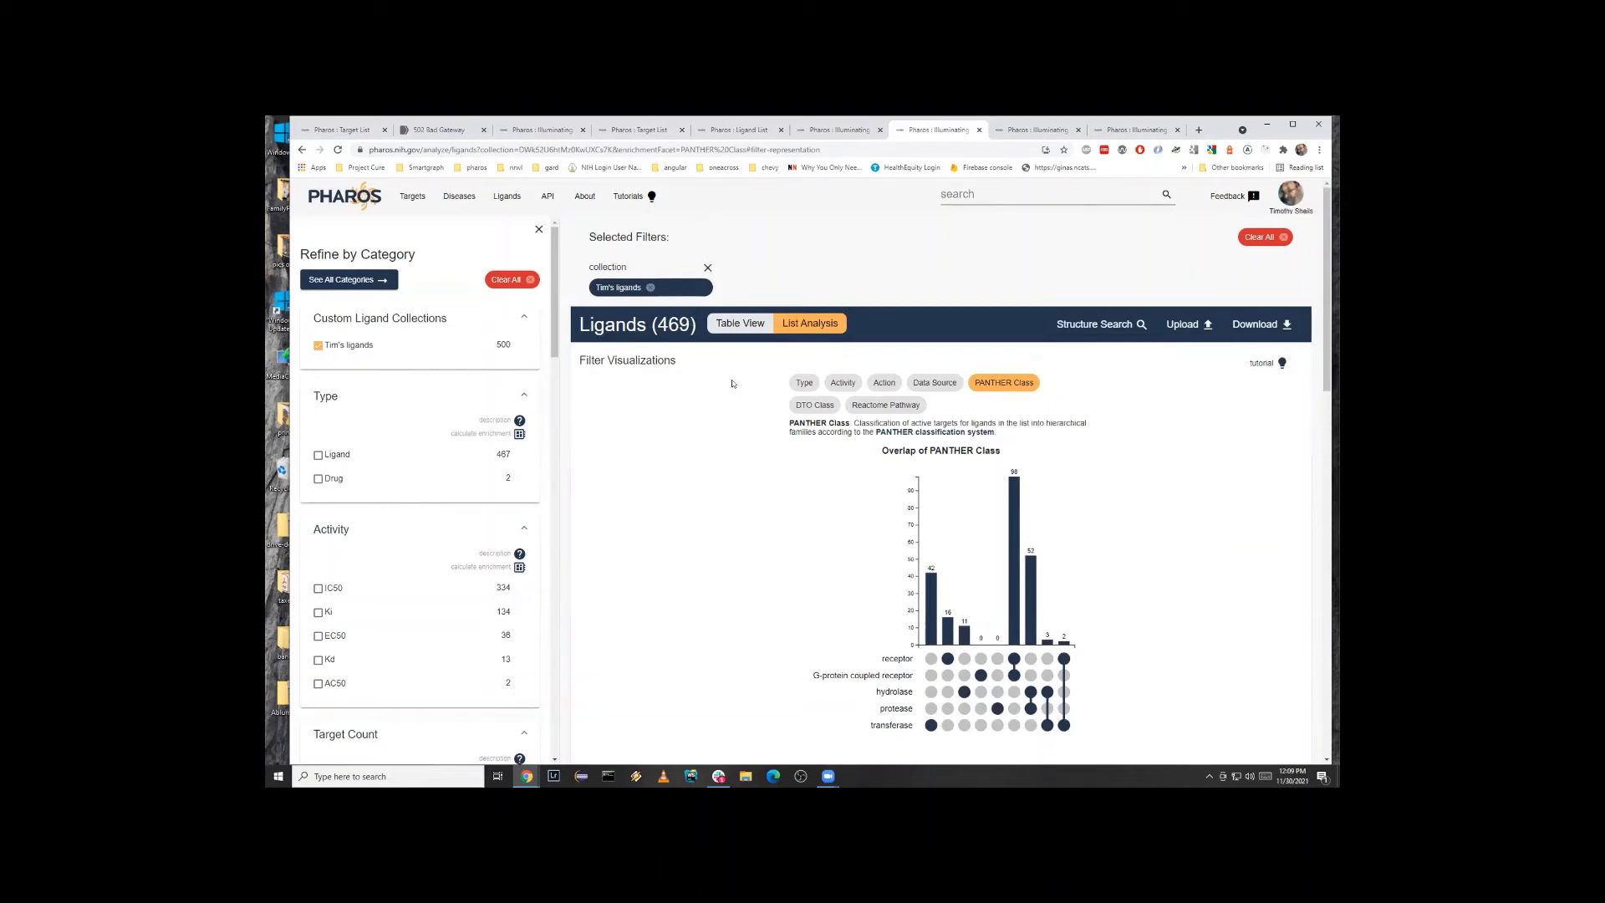
Calculate the enrichment of PANTHER Class values for the custom ligand collection.
scroll(708, 402, "down", 2)
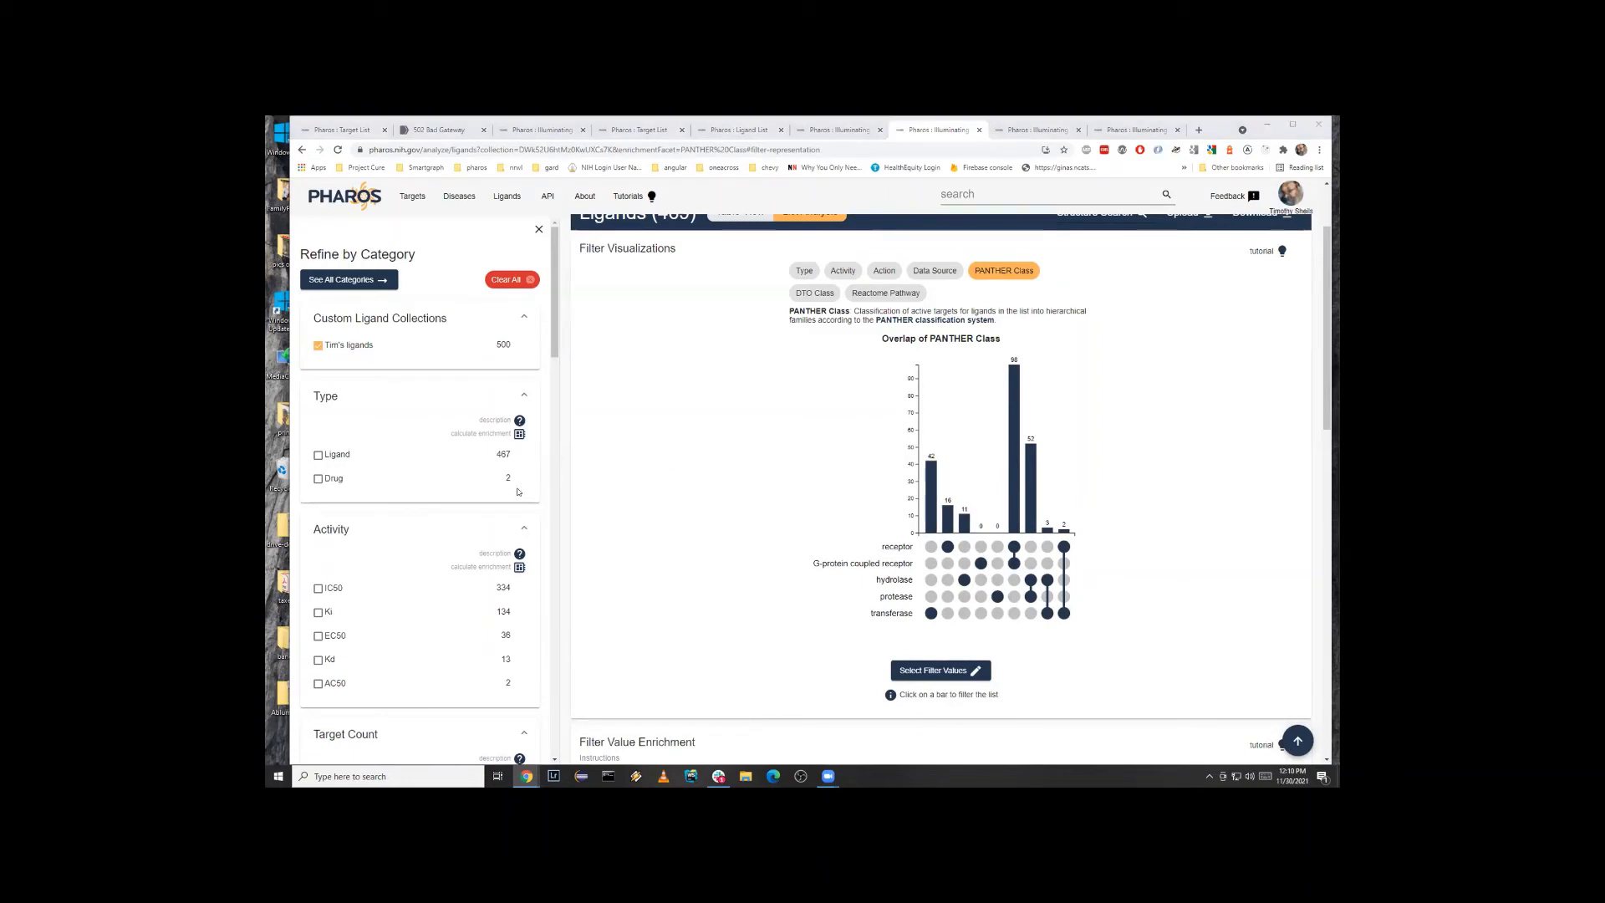
scroll(517, 492, "down", 3)
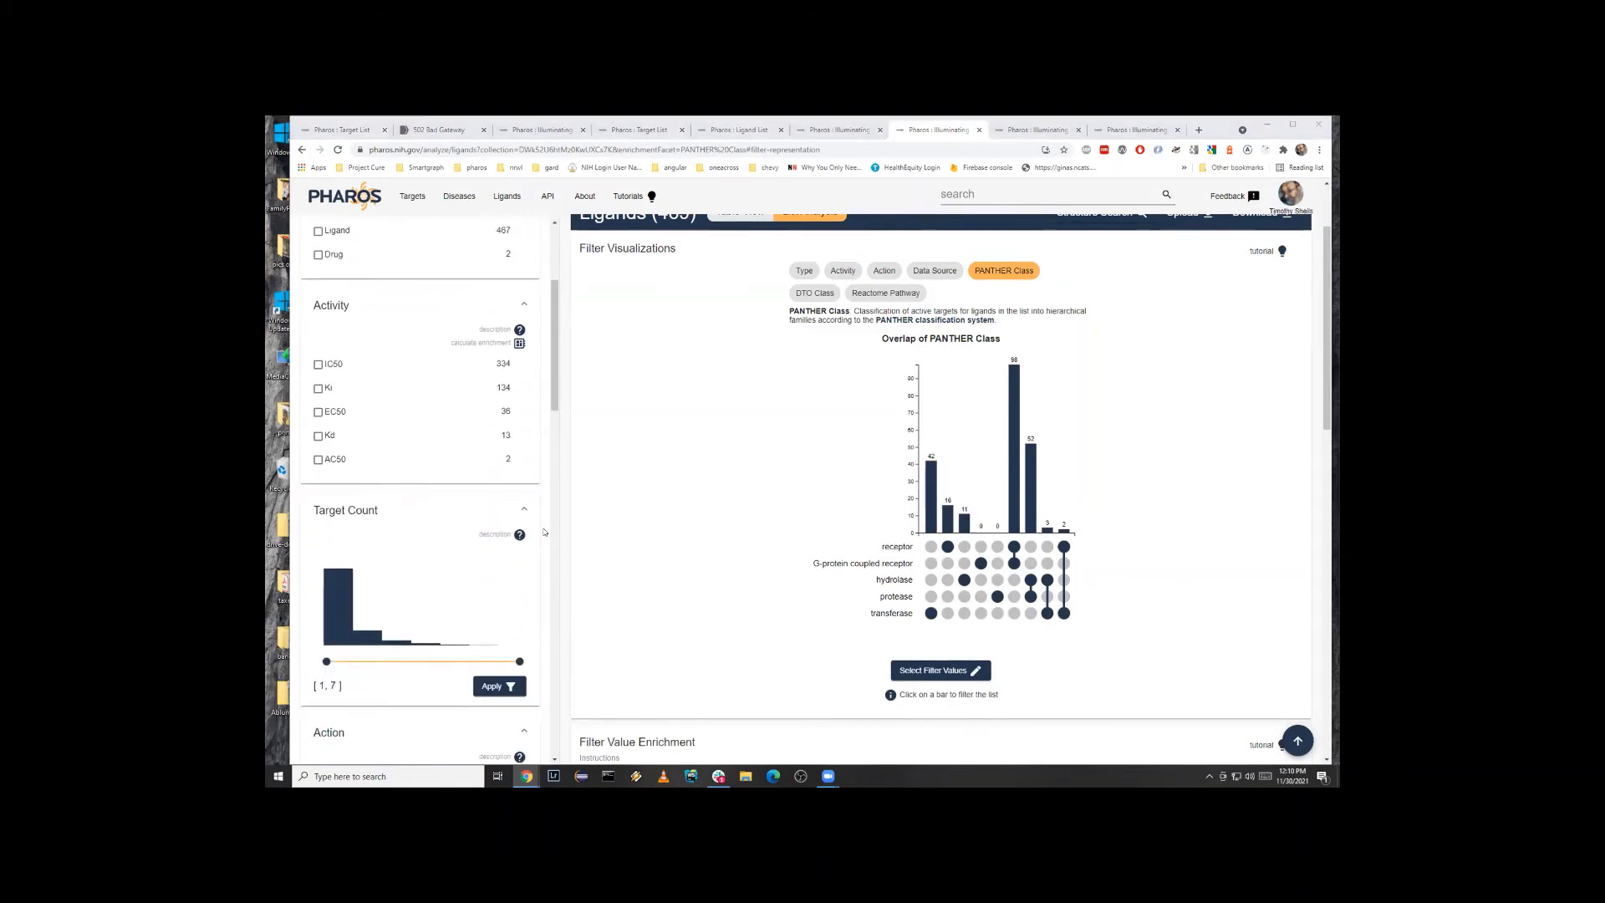
scroll(527, 510, "down", 10)
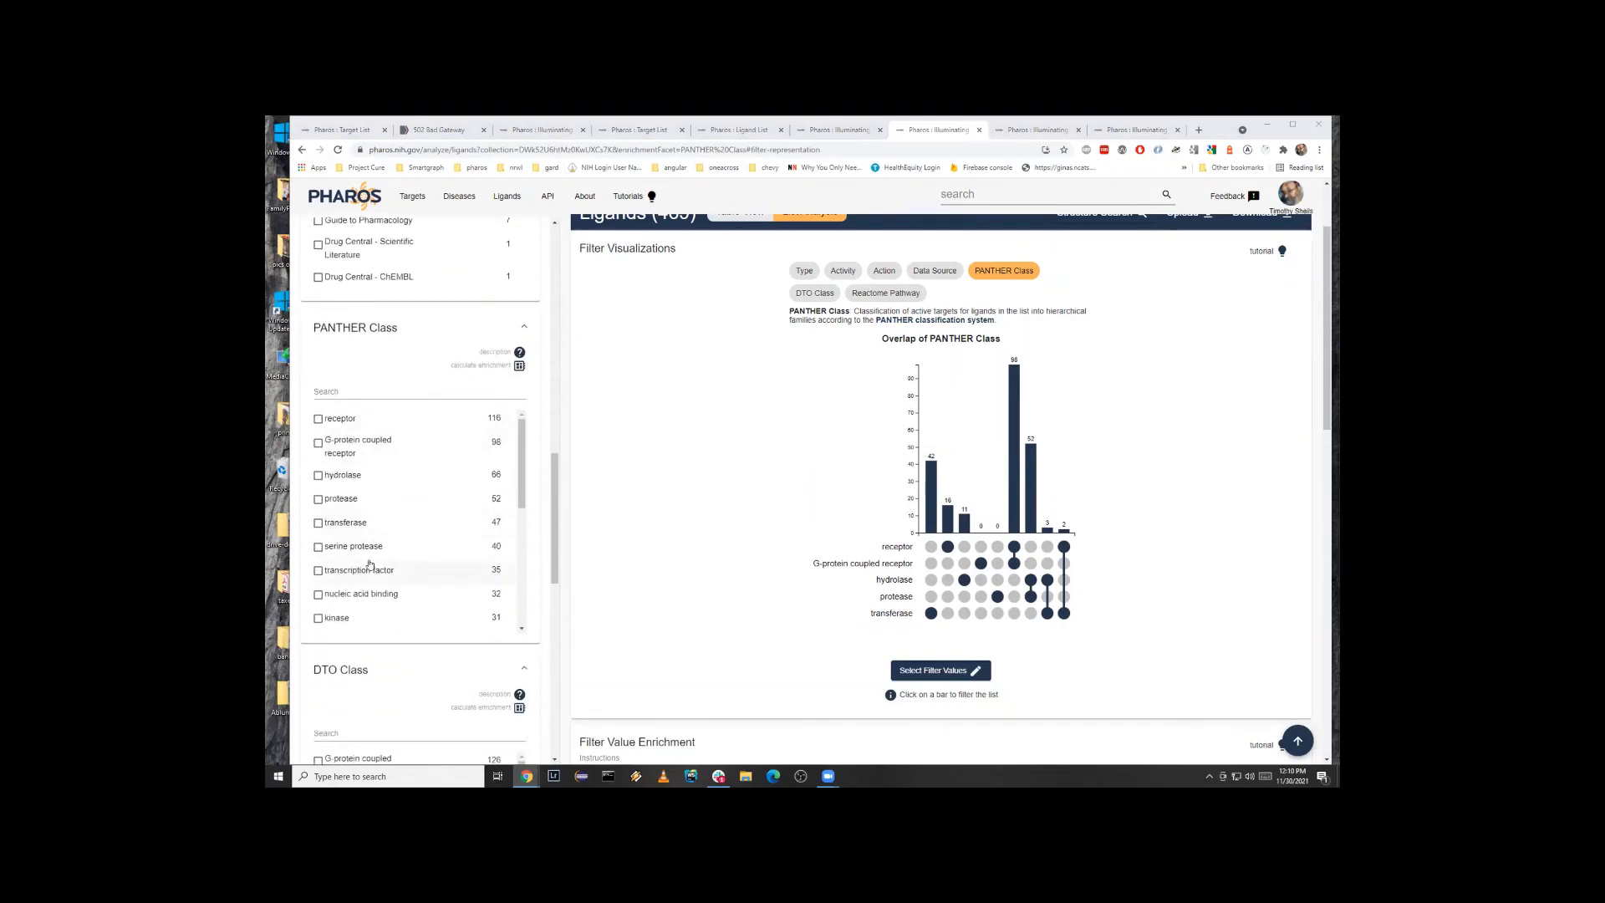
left_click(499, 368)
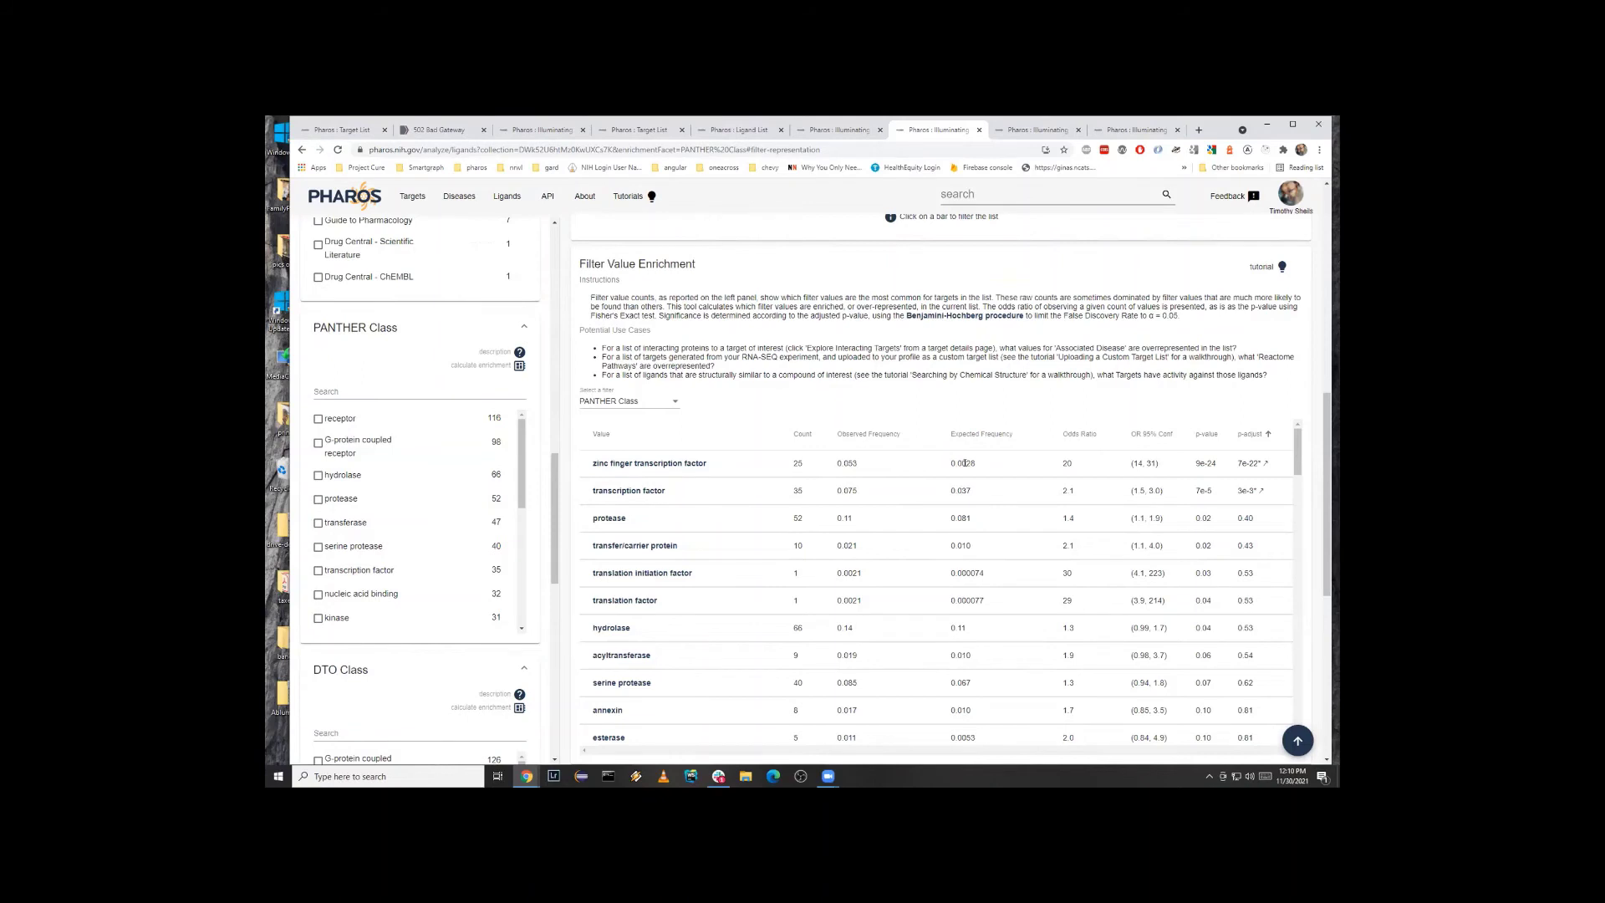
Filter the ligand collection to the PANTHER Class value zinc finger transcription factor and look over the remaining filter categories.
left_click(667, 465)
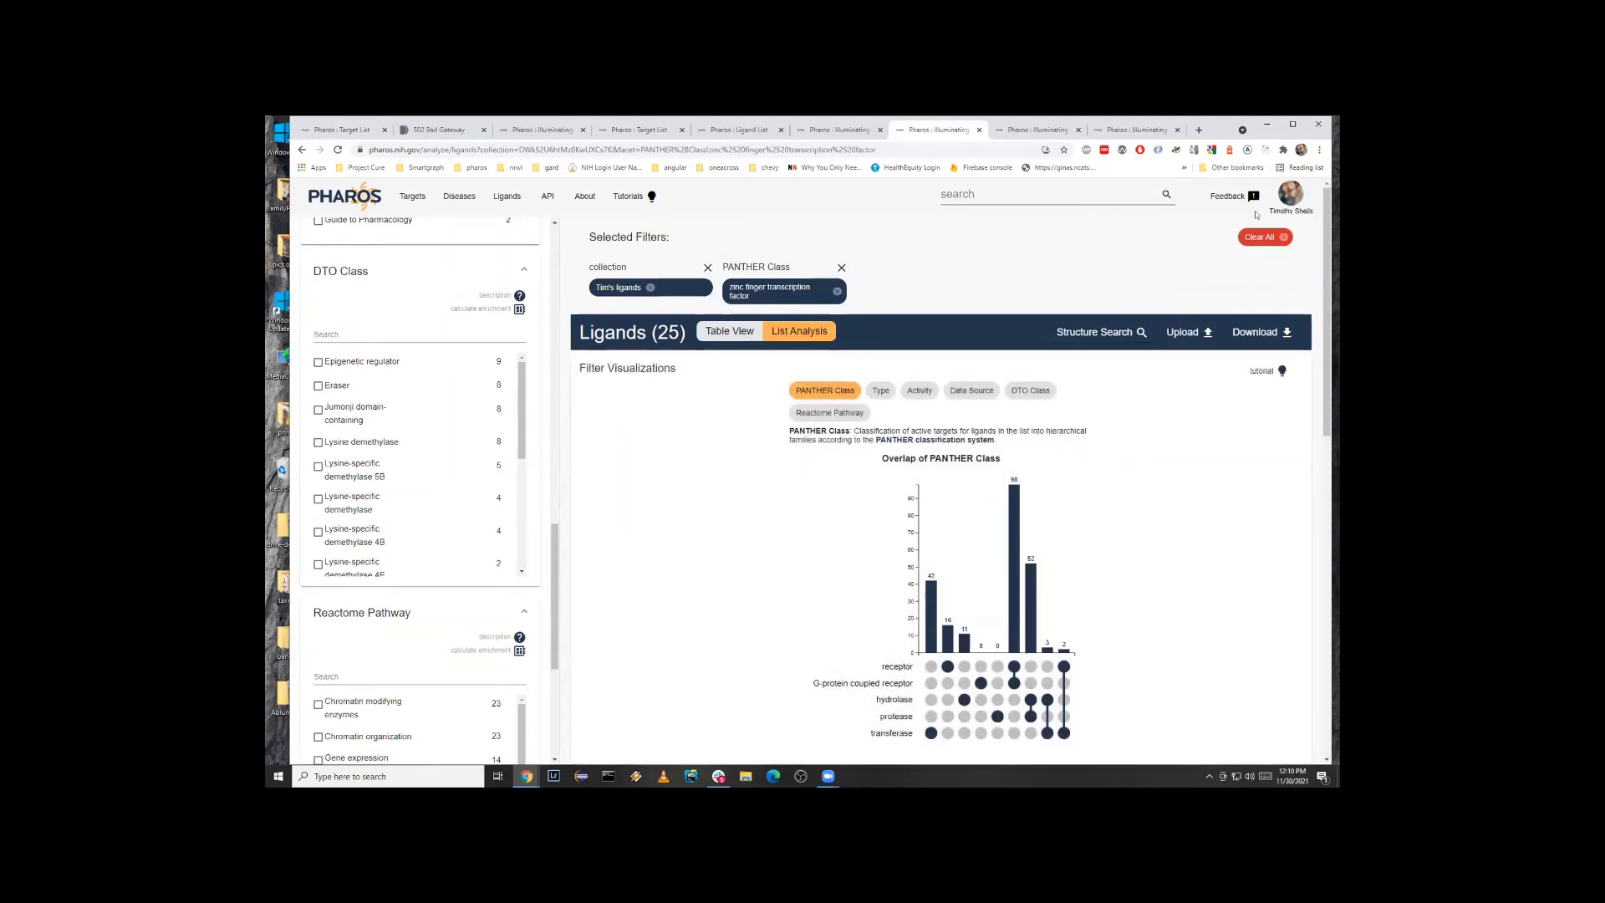
scroll(488, 385, "up", 15)
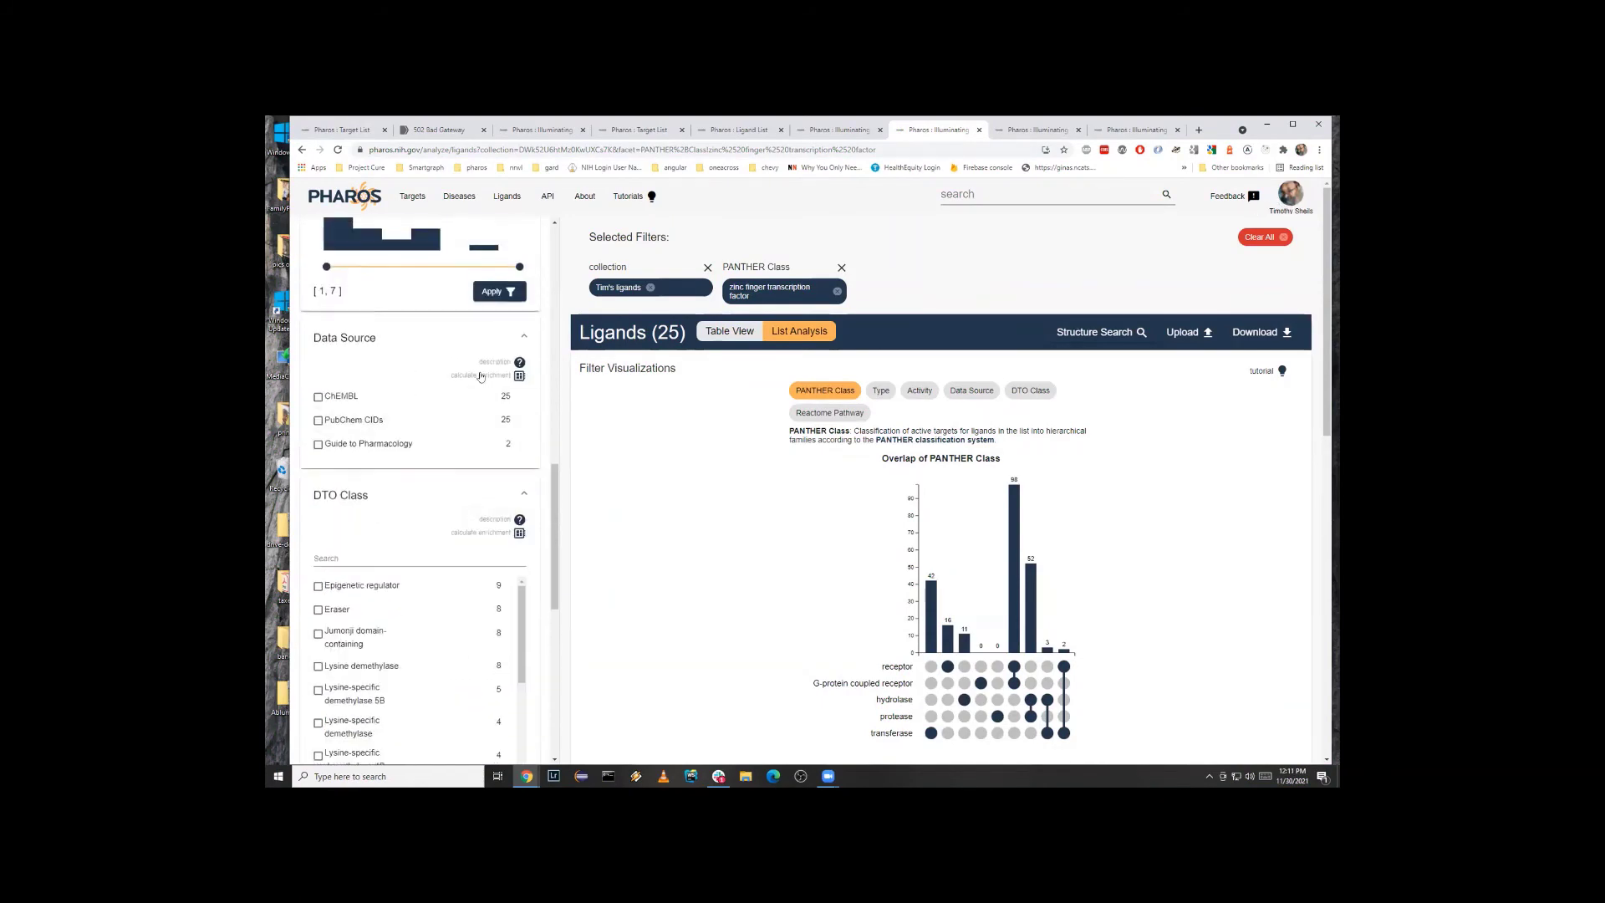
scroll(481, 366, "up", 3)
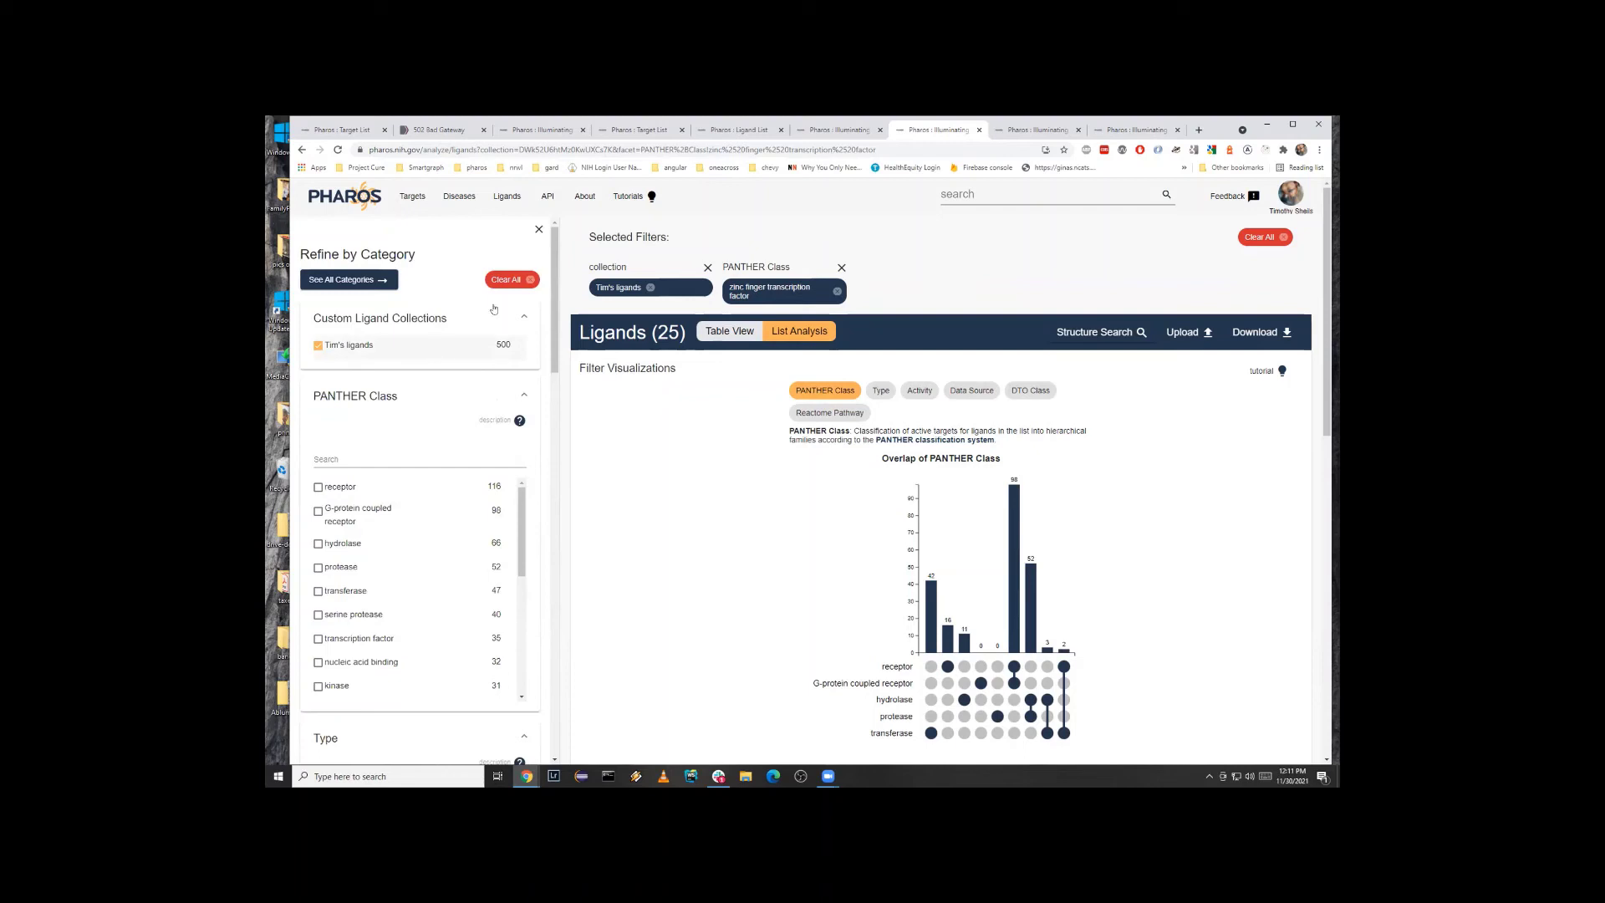
From the open target list analysis, copy the associated target's ID and load its details page at pharos.nih.gov/targets/Q99678.
left_click(1036, 130)
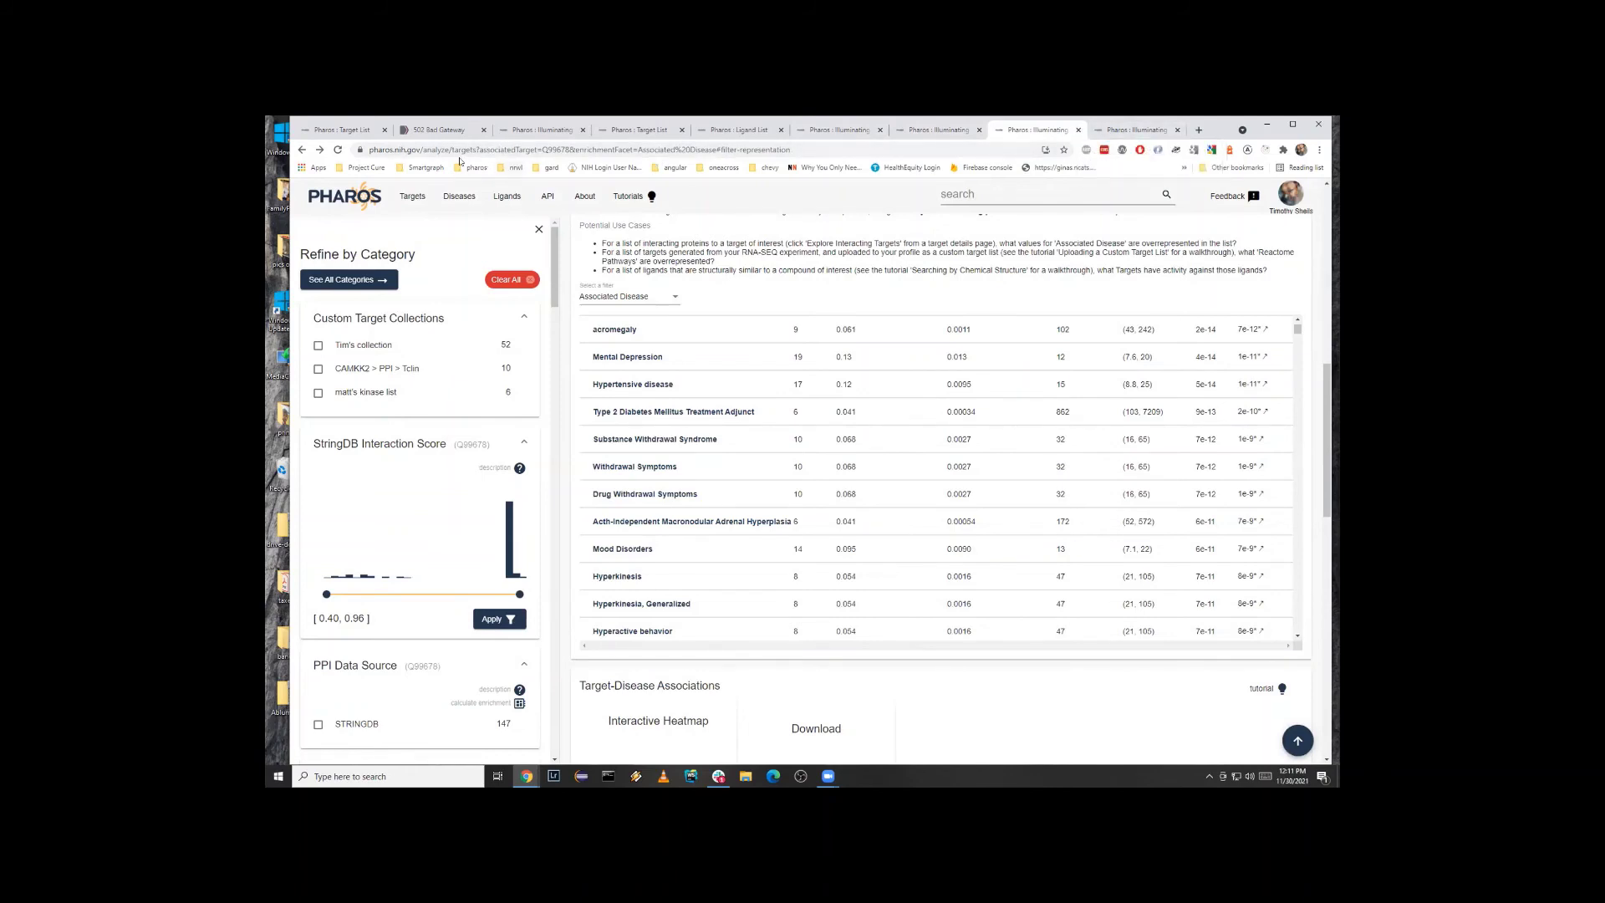
double_click(554, 150)
key("ctrl+c")
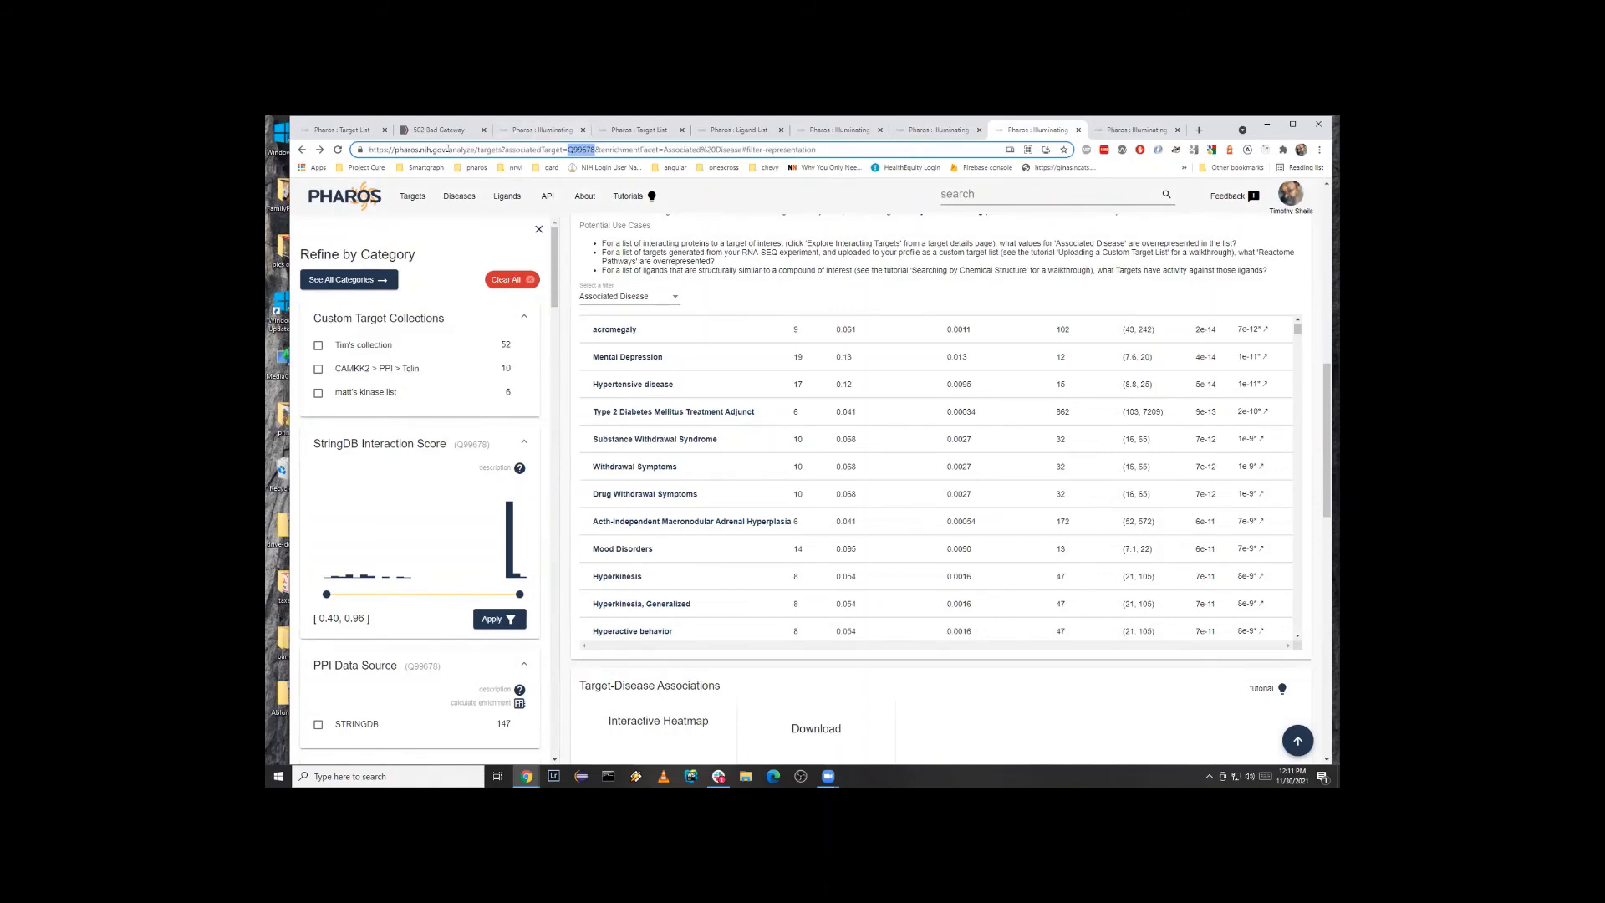
left_click_drag(447, 150, 789, 157)
key("BackSpace")
key("BackSpace")
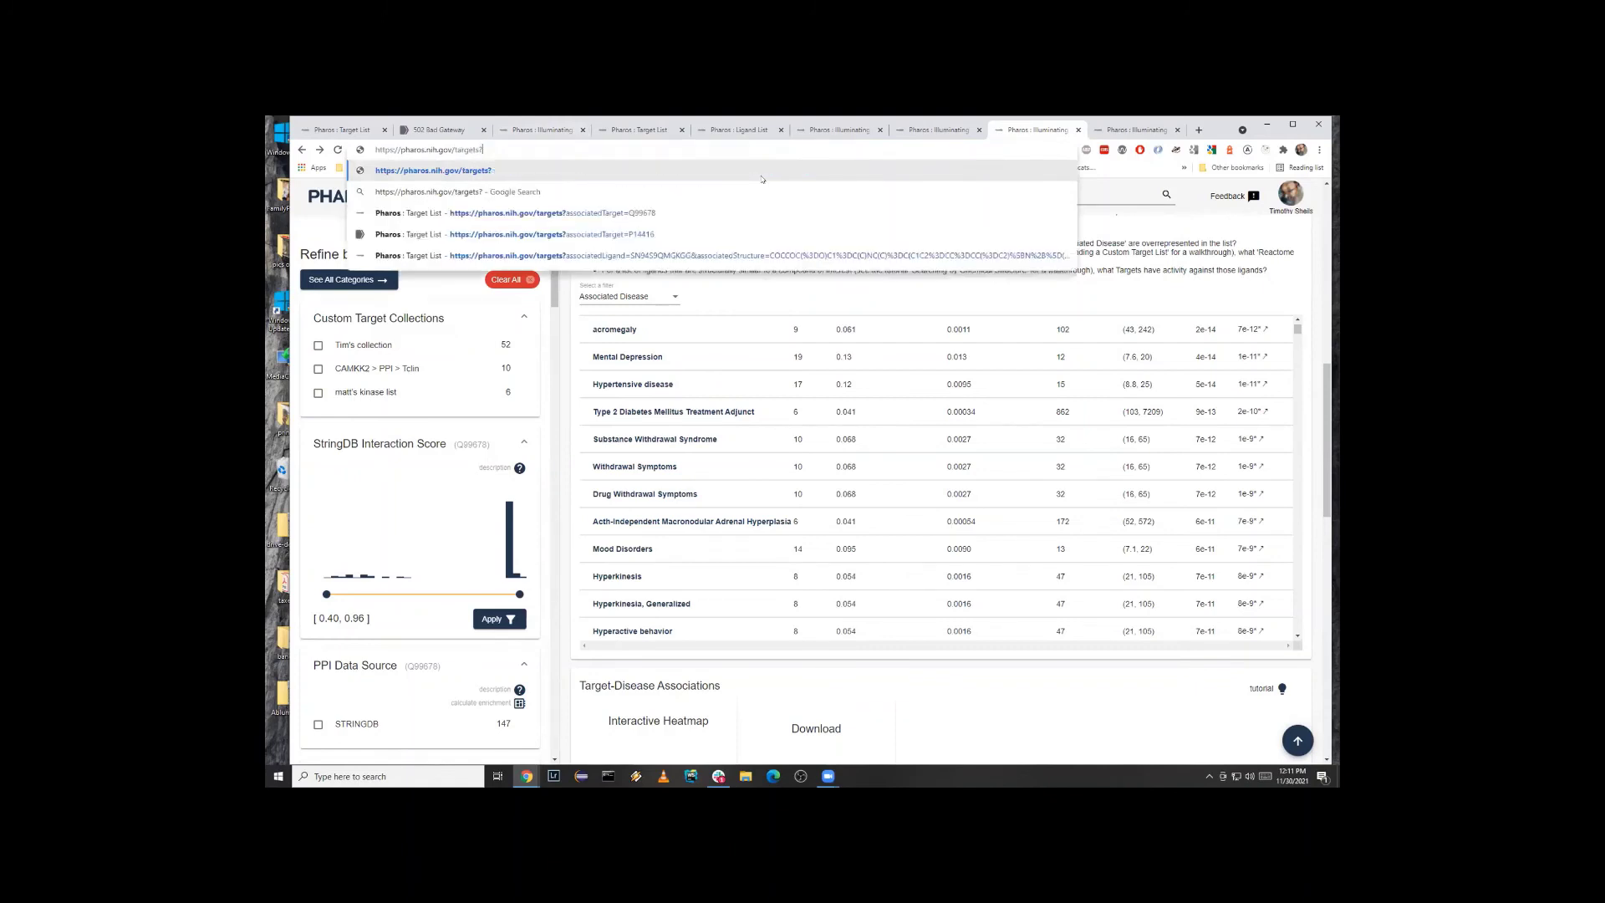
key("BackSpace")
type("/")
key("ctrl+v")
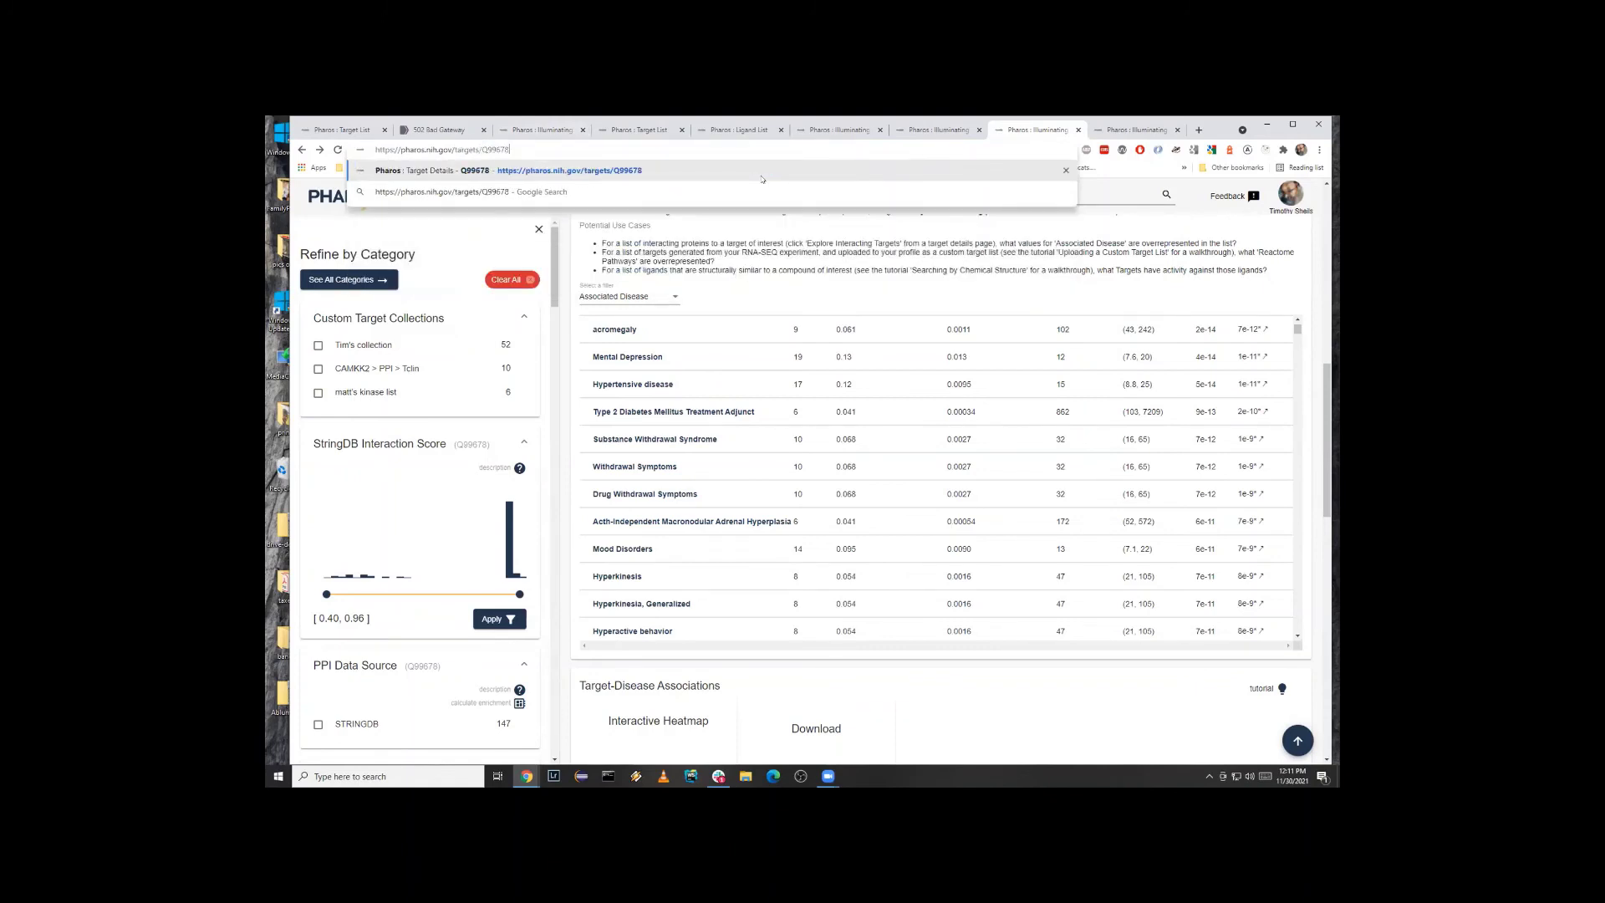
key("Return")
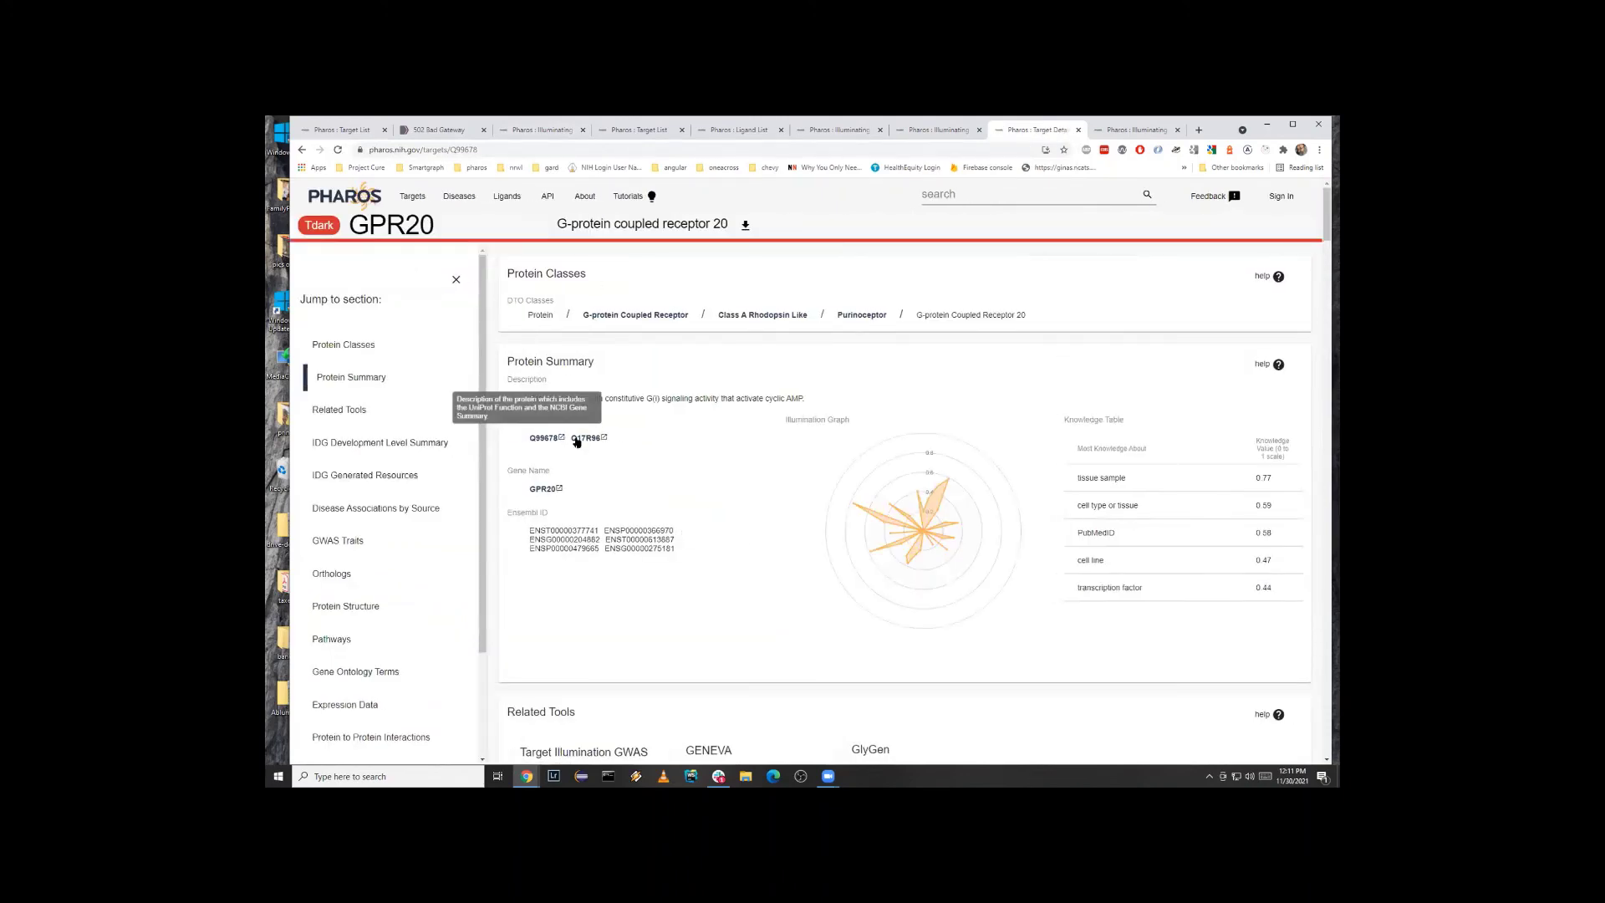
Look through GPR20's protein summary, IDG Development Level Summary and IDG Resources.
scroll(680, 552, "down", 2)
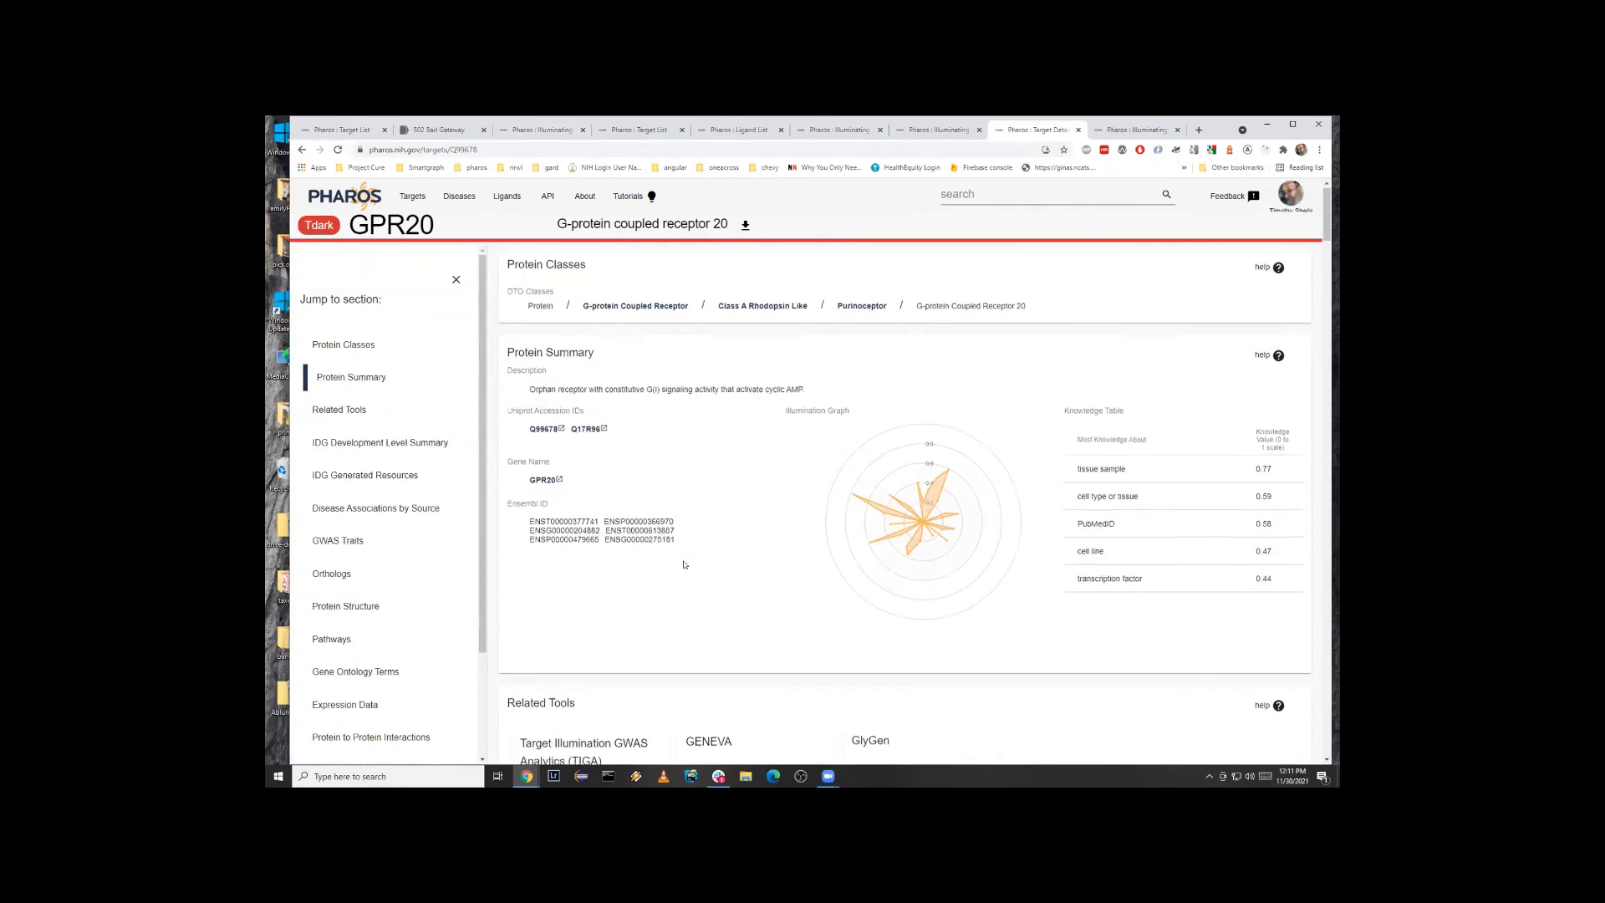
left_click(427, 443)
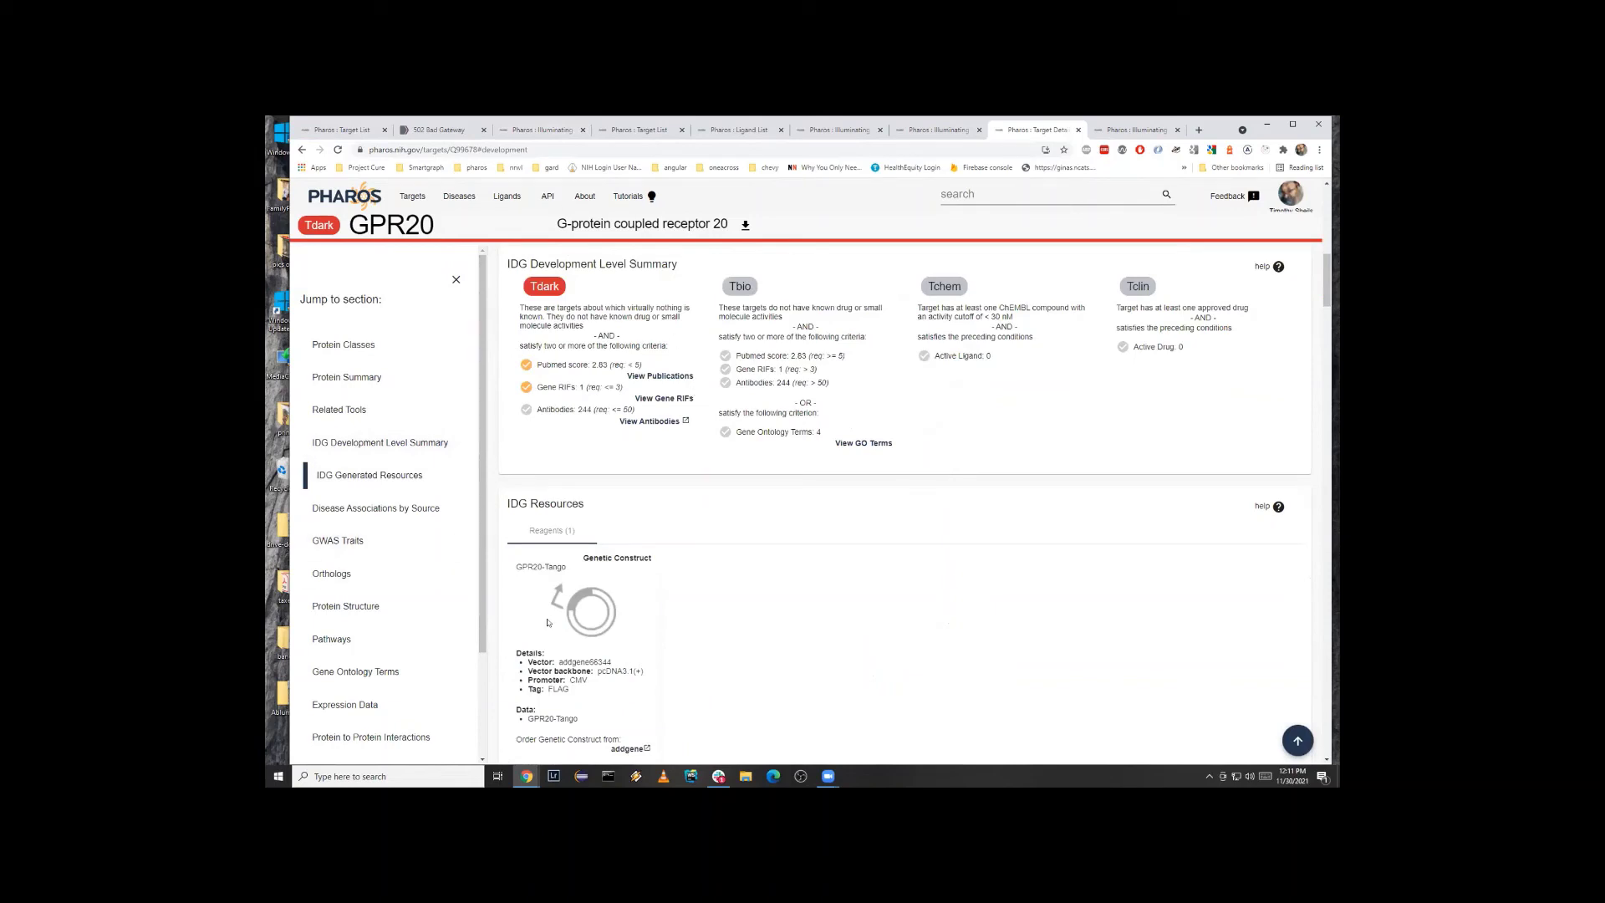
scroll(548, 611, "down", 1)
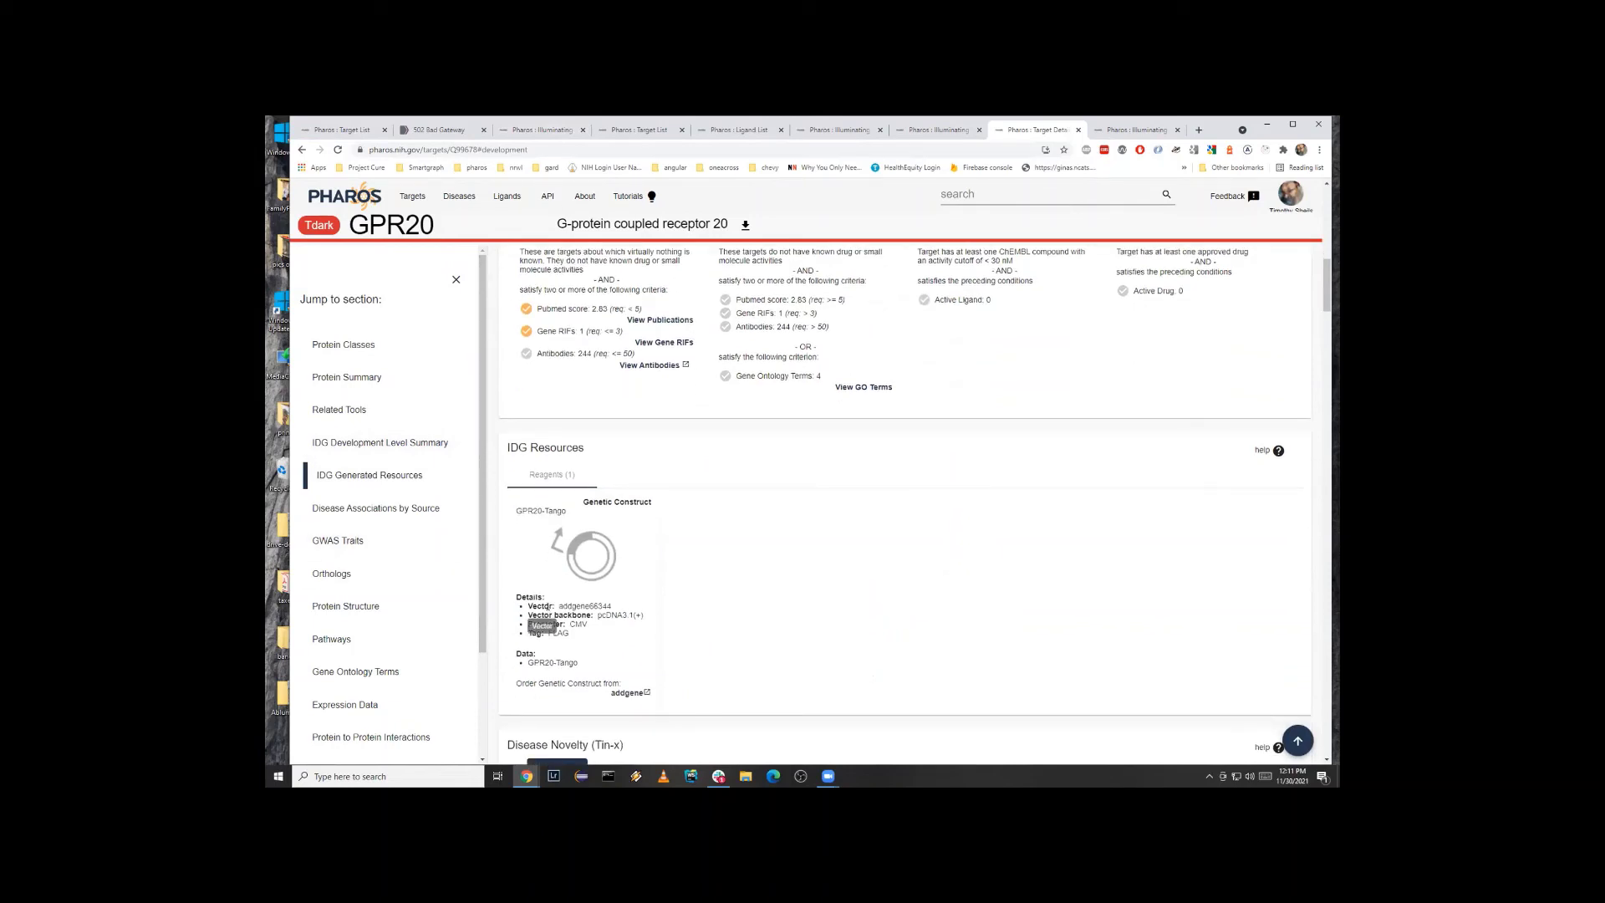
scroll(541, 599, "down", 2)
scroll(388, 581, "down", 1)
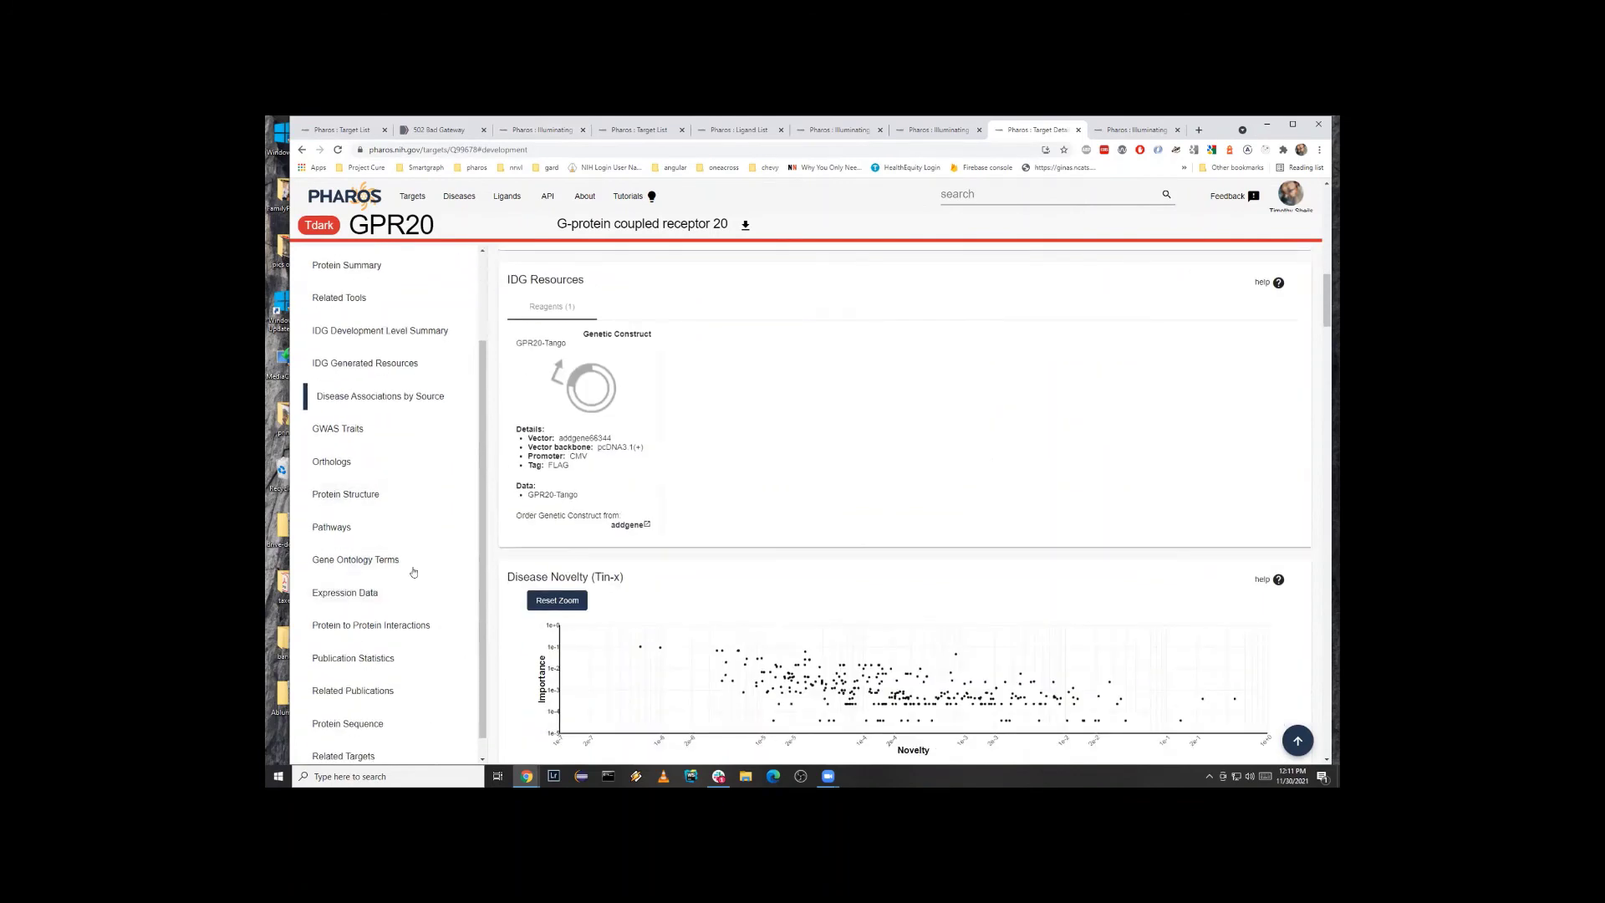
Go to GPR20's protein-protein interactions and show the interacting targets as a target list.
left_click(384, 624)
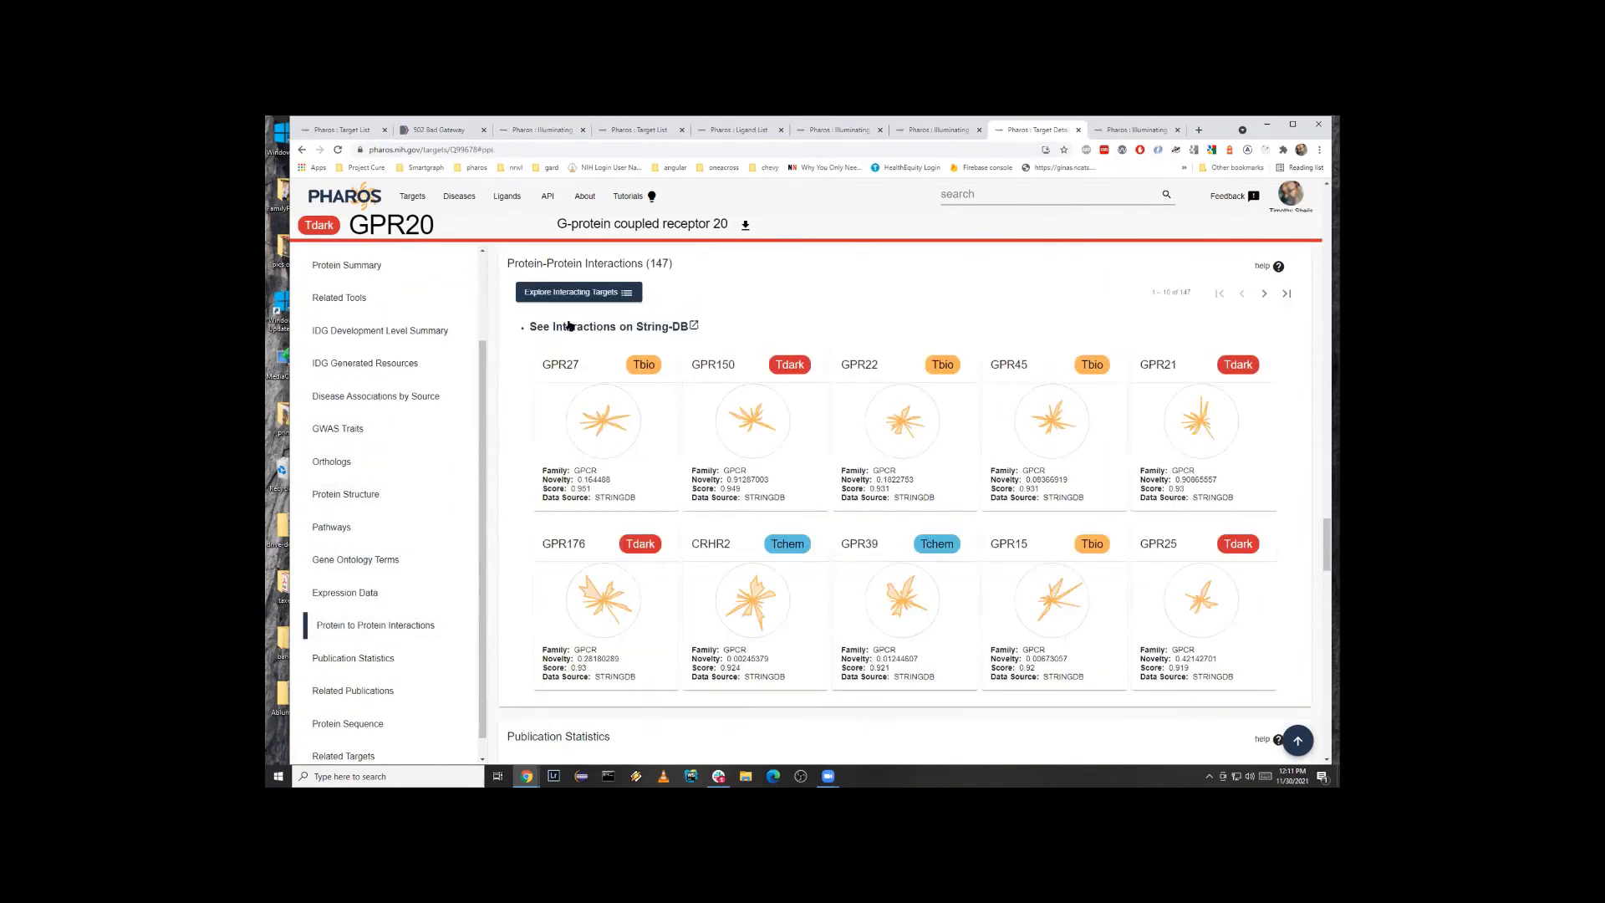
mouse_move(658, 264)
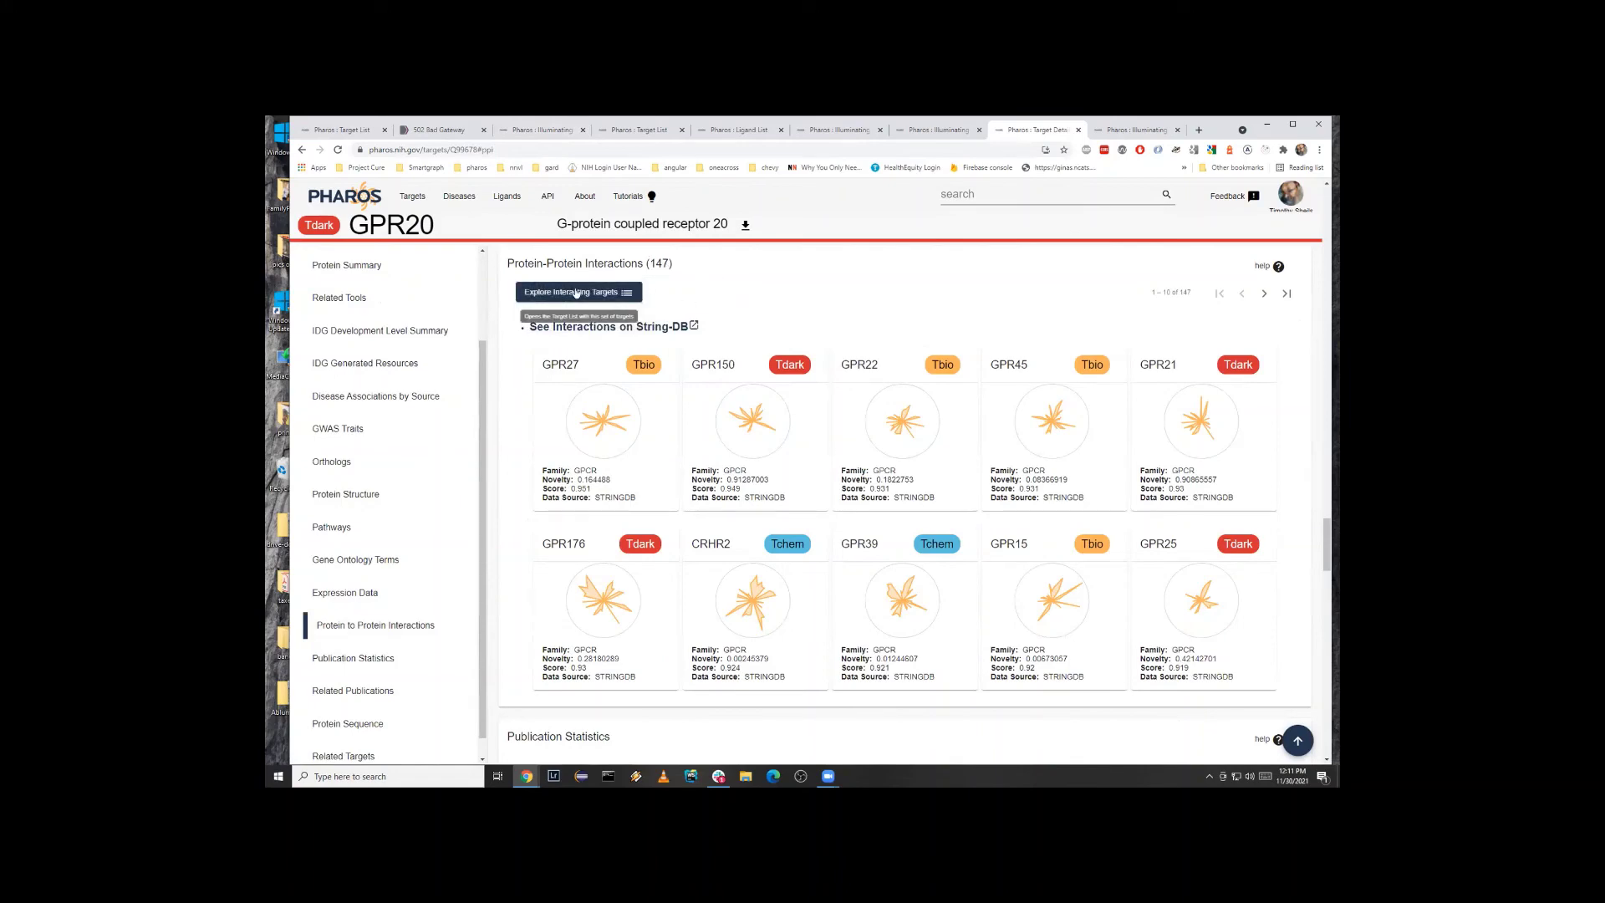
left_click(576, 294)
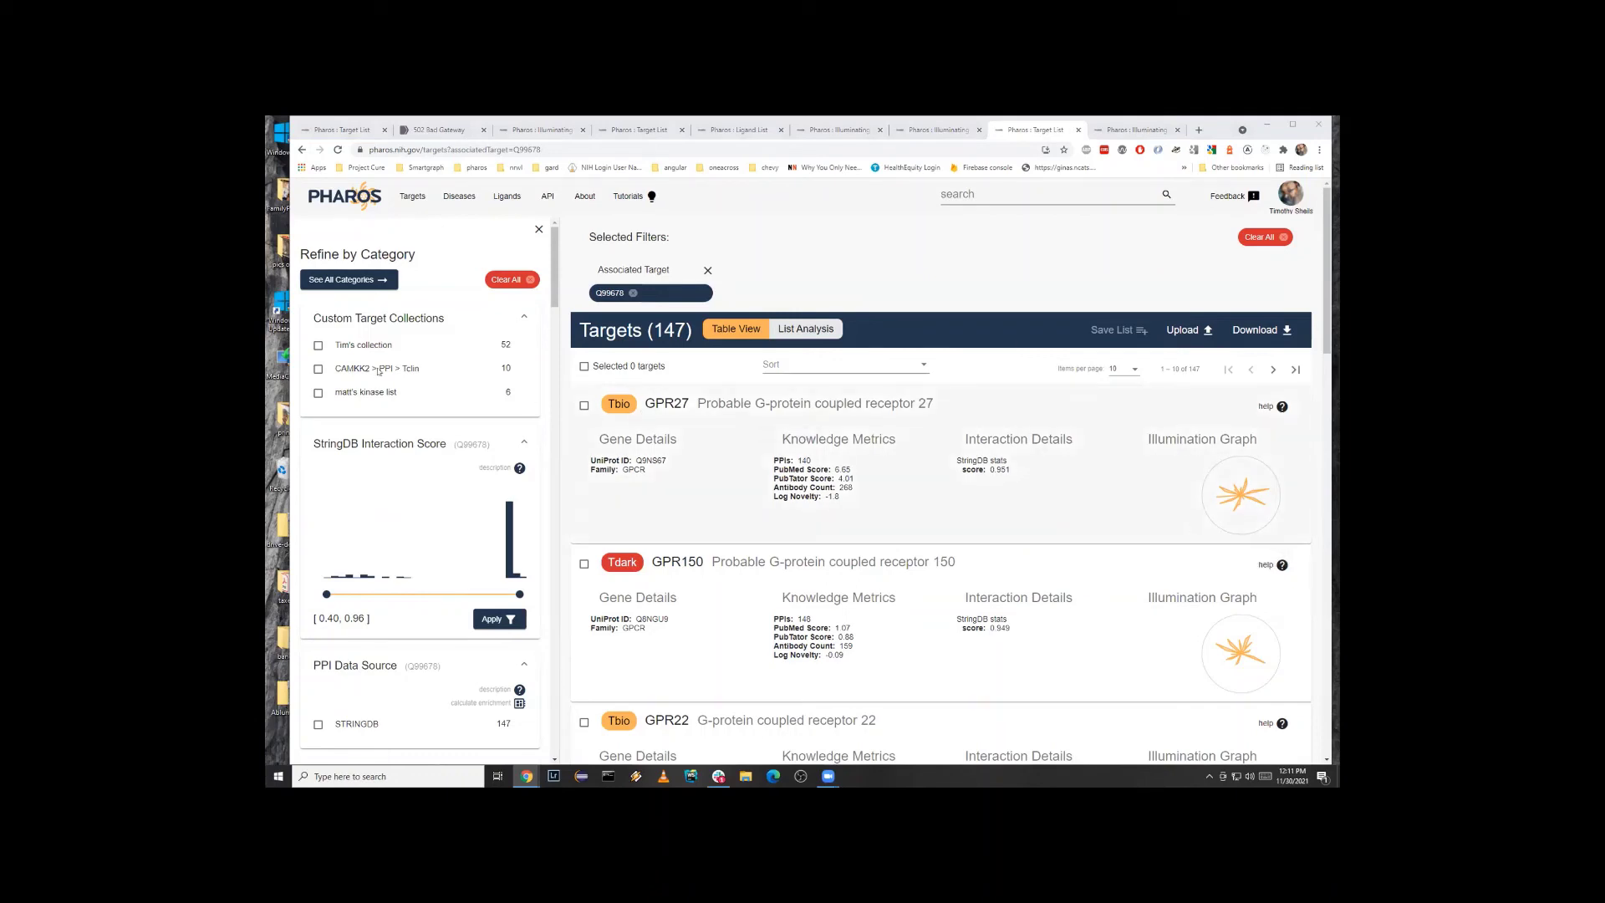
Calculate the enrichment of Associated Disease values for the targets interacting with GPR20.
scroll(320, 441, "down", 2)
scroll(321, 442, "down", 10)
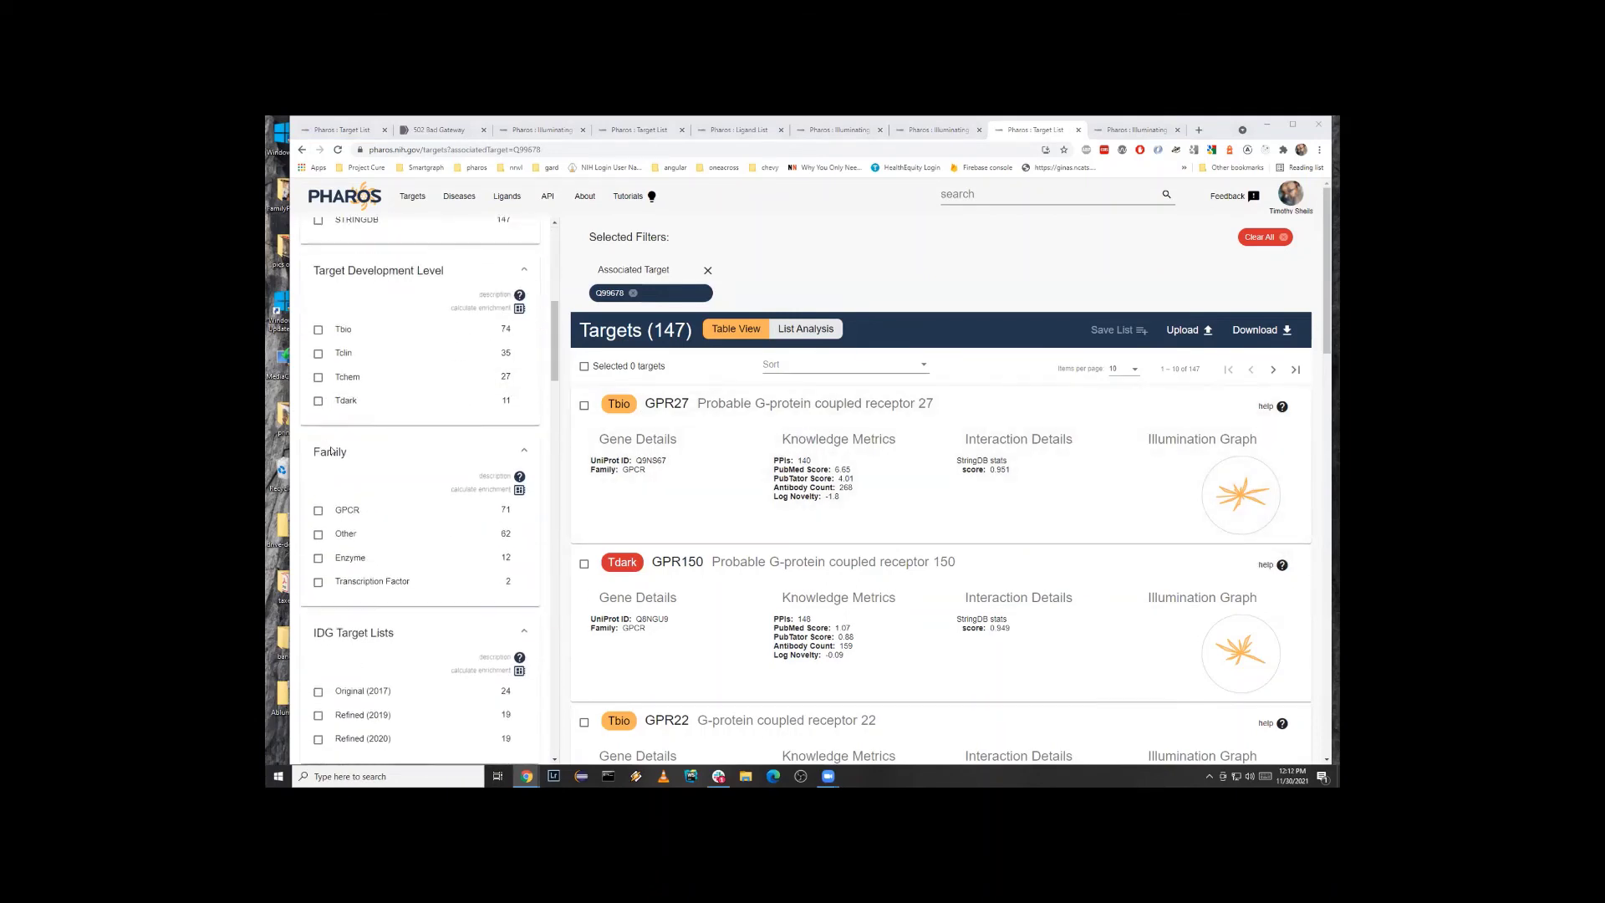
scroll(504, 472, "down", 5)
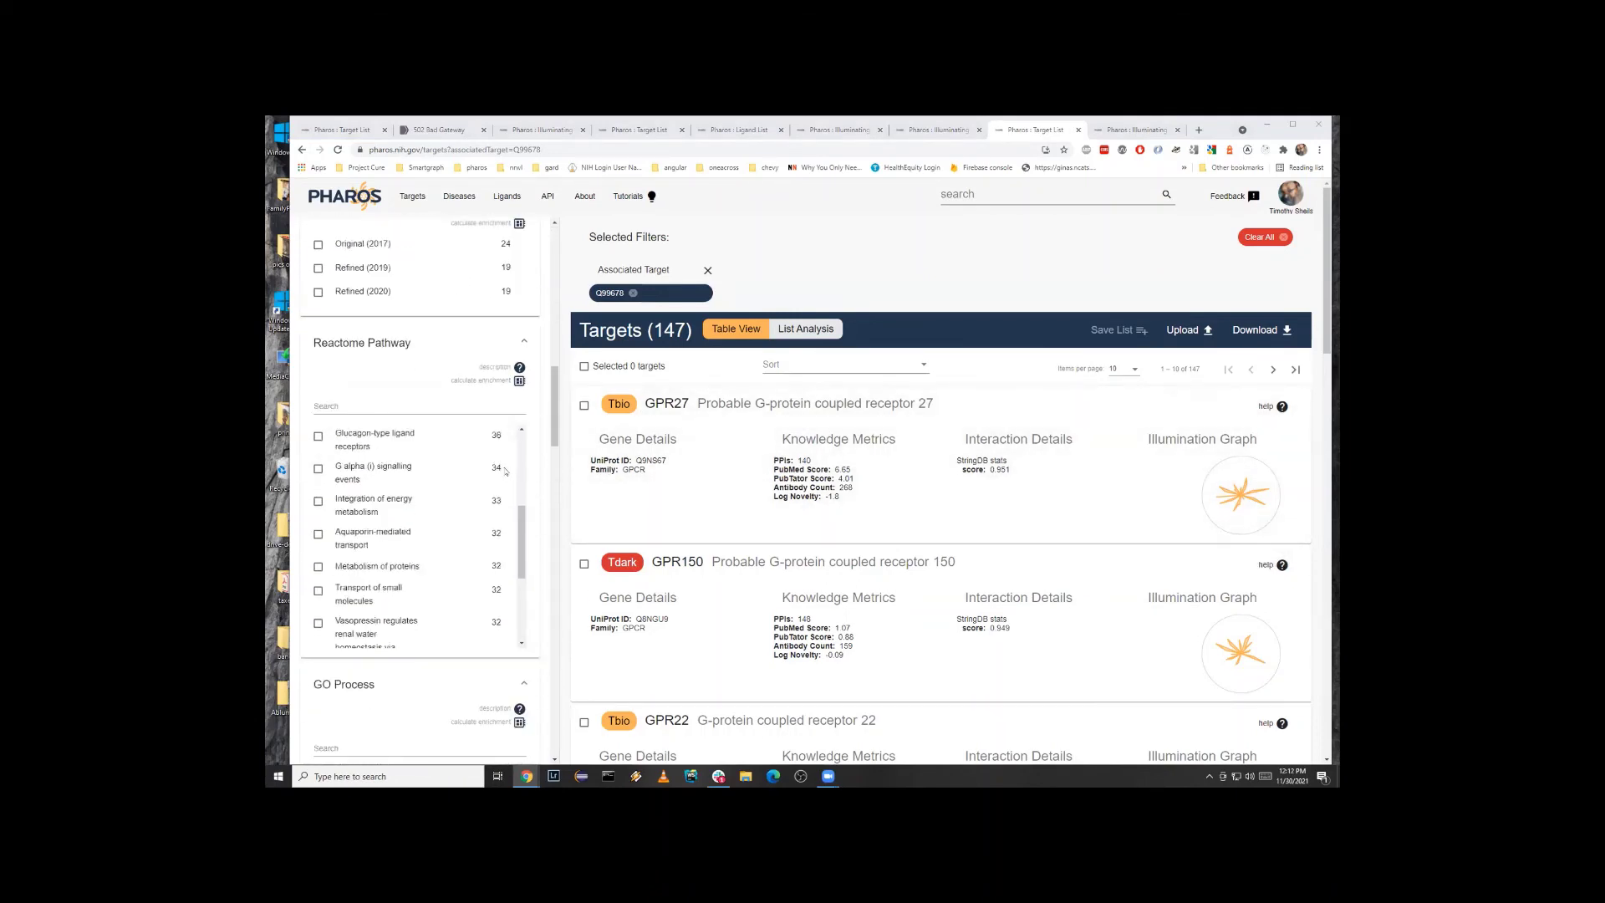
scroll(535, 533, "down", 12)
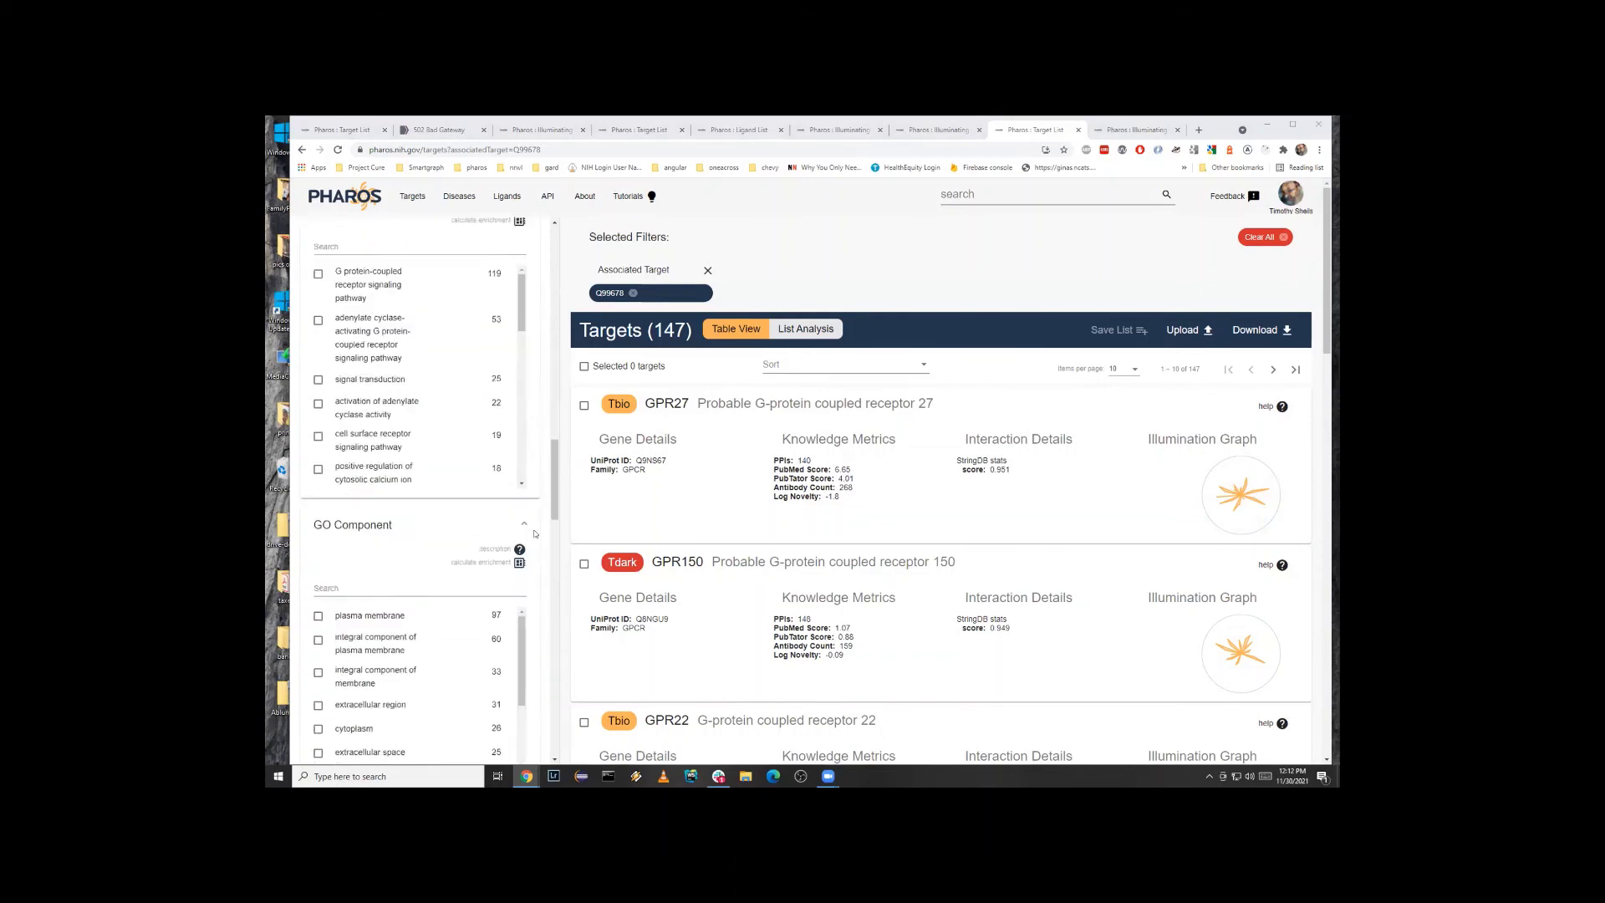
scroll(534, 534, "down", 10)
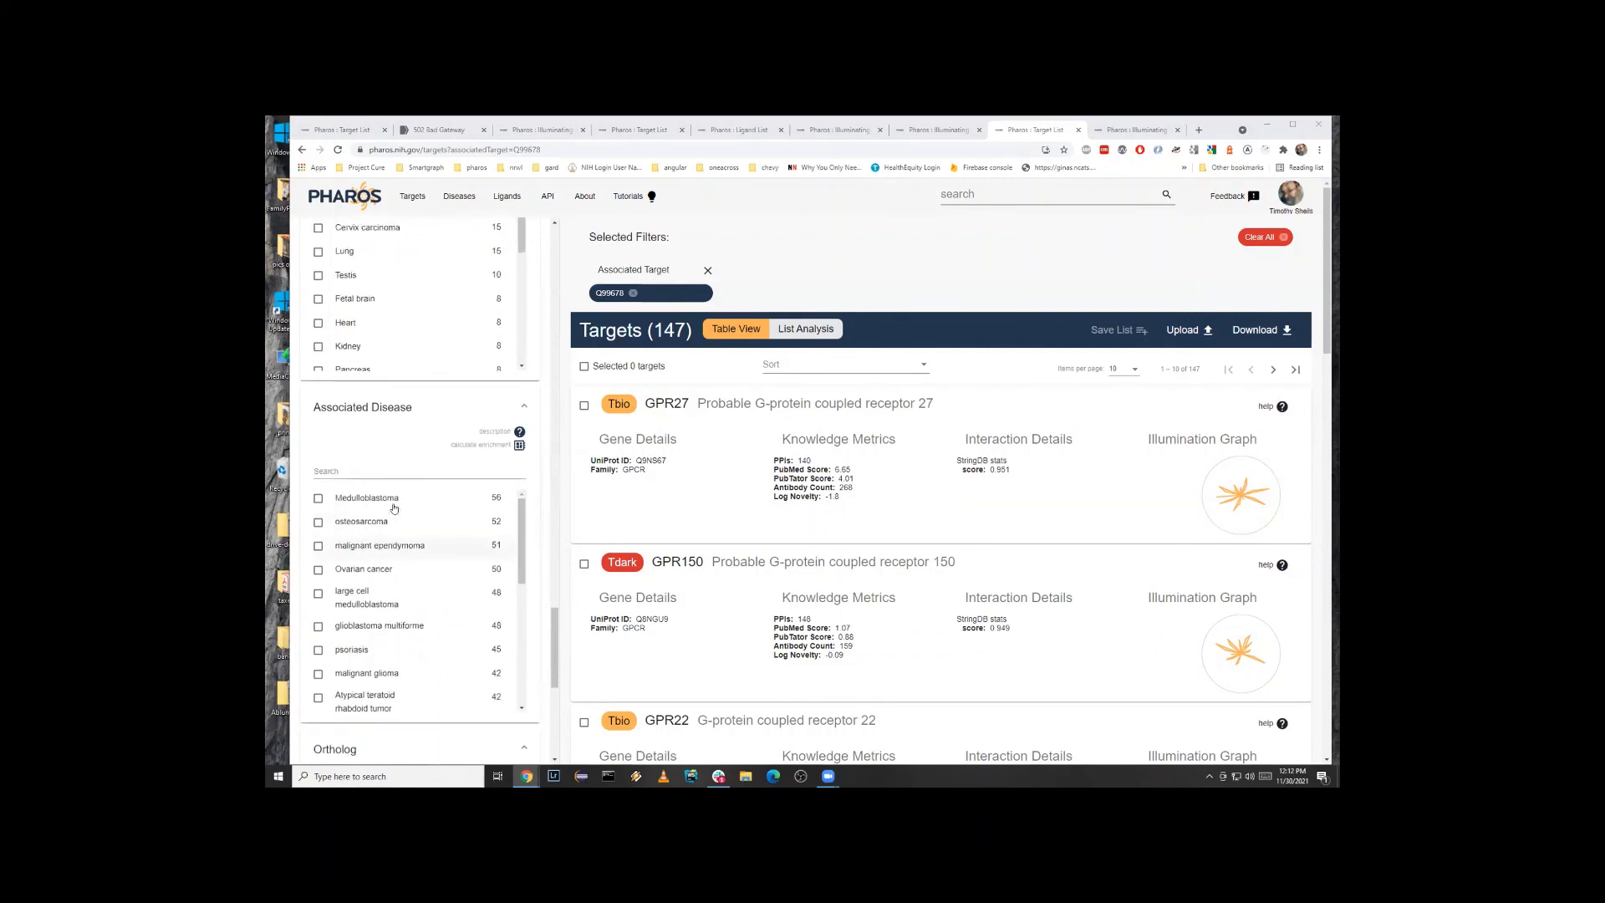
scroll(393, 502, "up", 2)
scroll(489, 436, "down", 2)
left_click(488, 413)
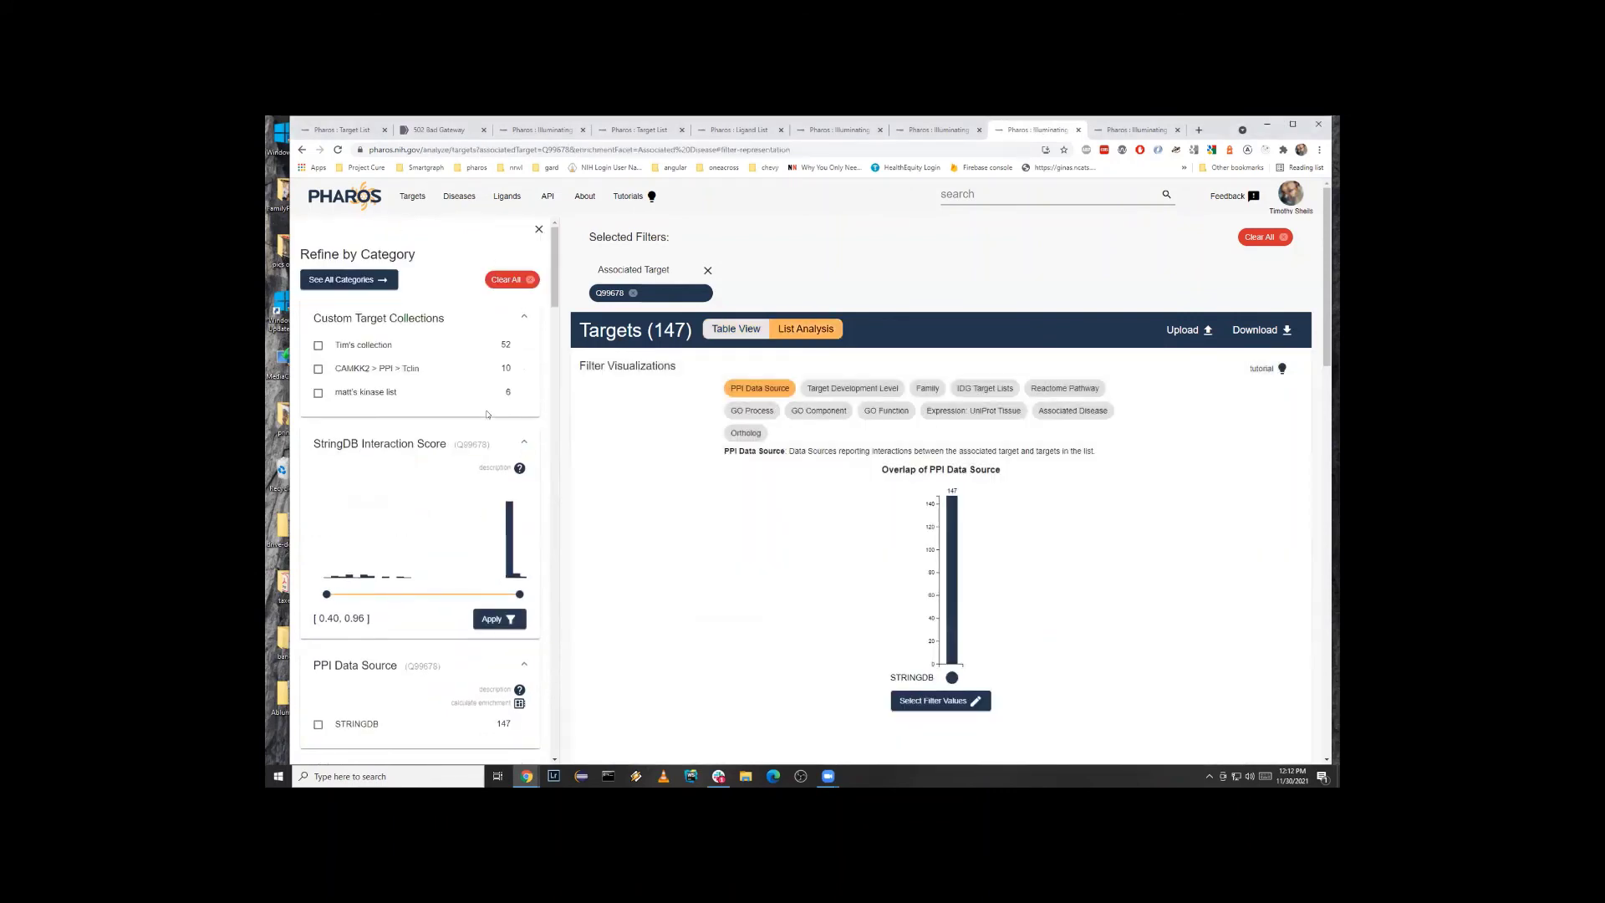
Look through the Associated Disease rows in the Filter Value Enrichment table.
scroll(590, 544, "down", 5)
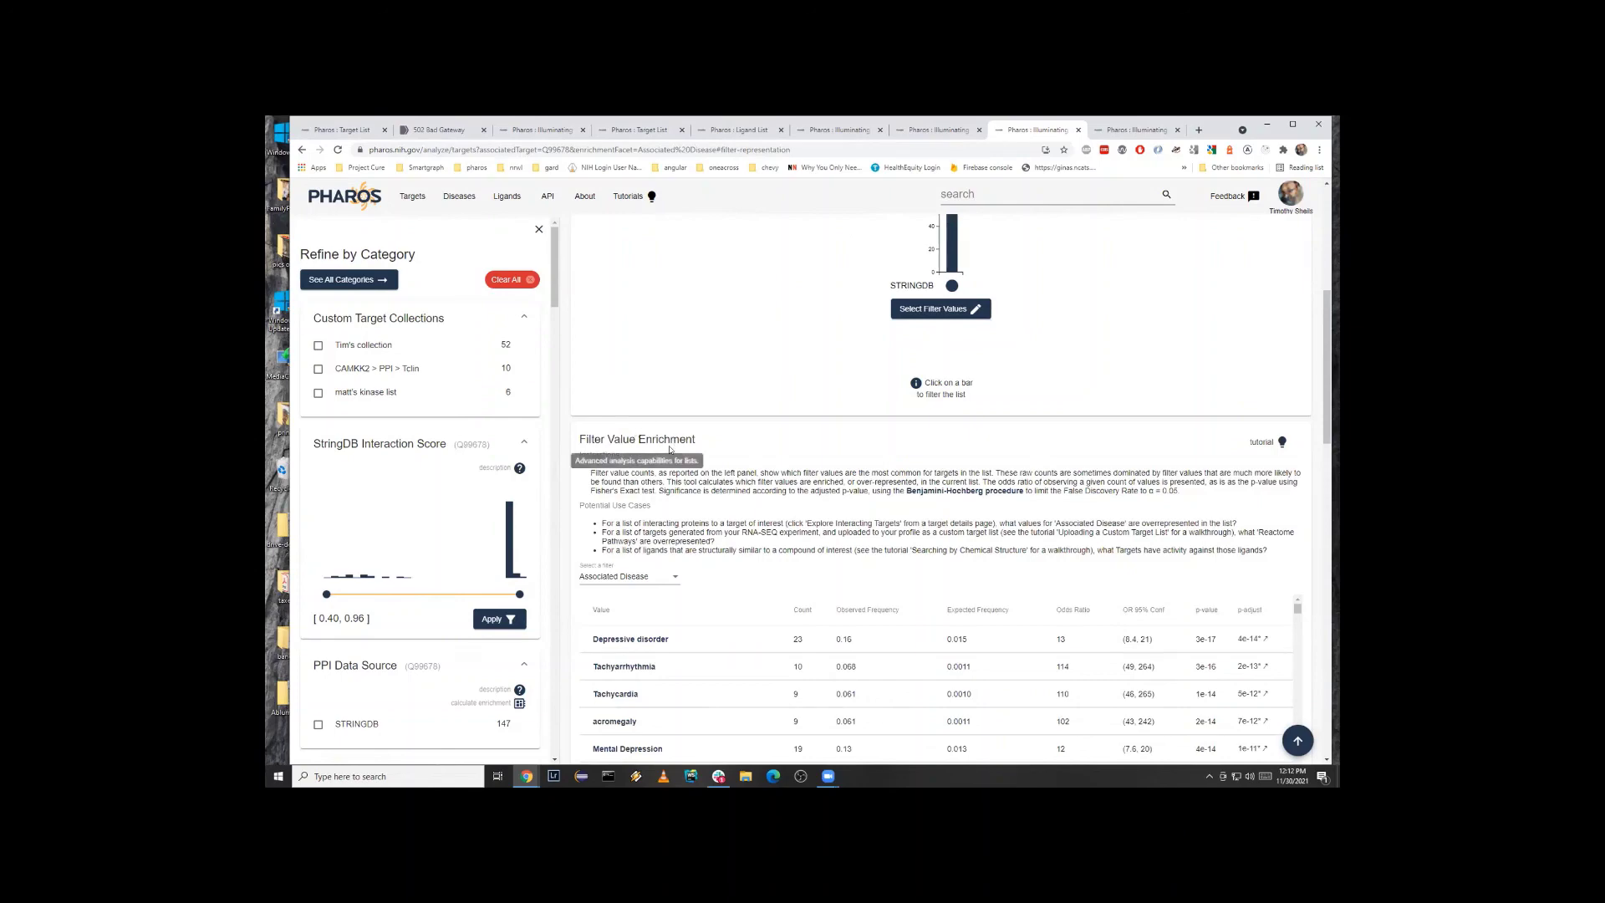
scroll(627, 602, "down", 2)
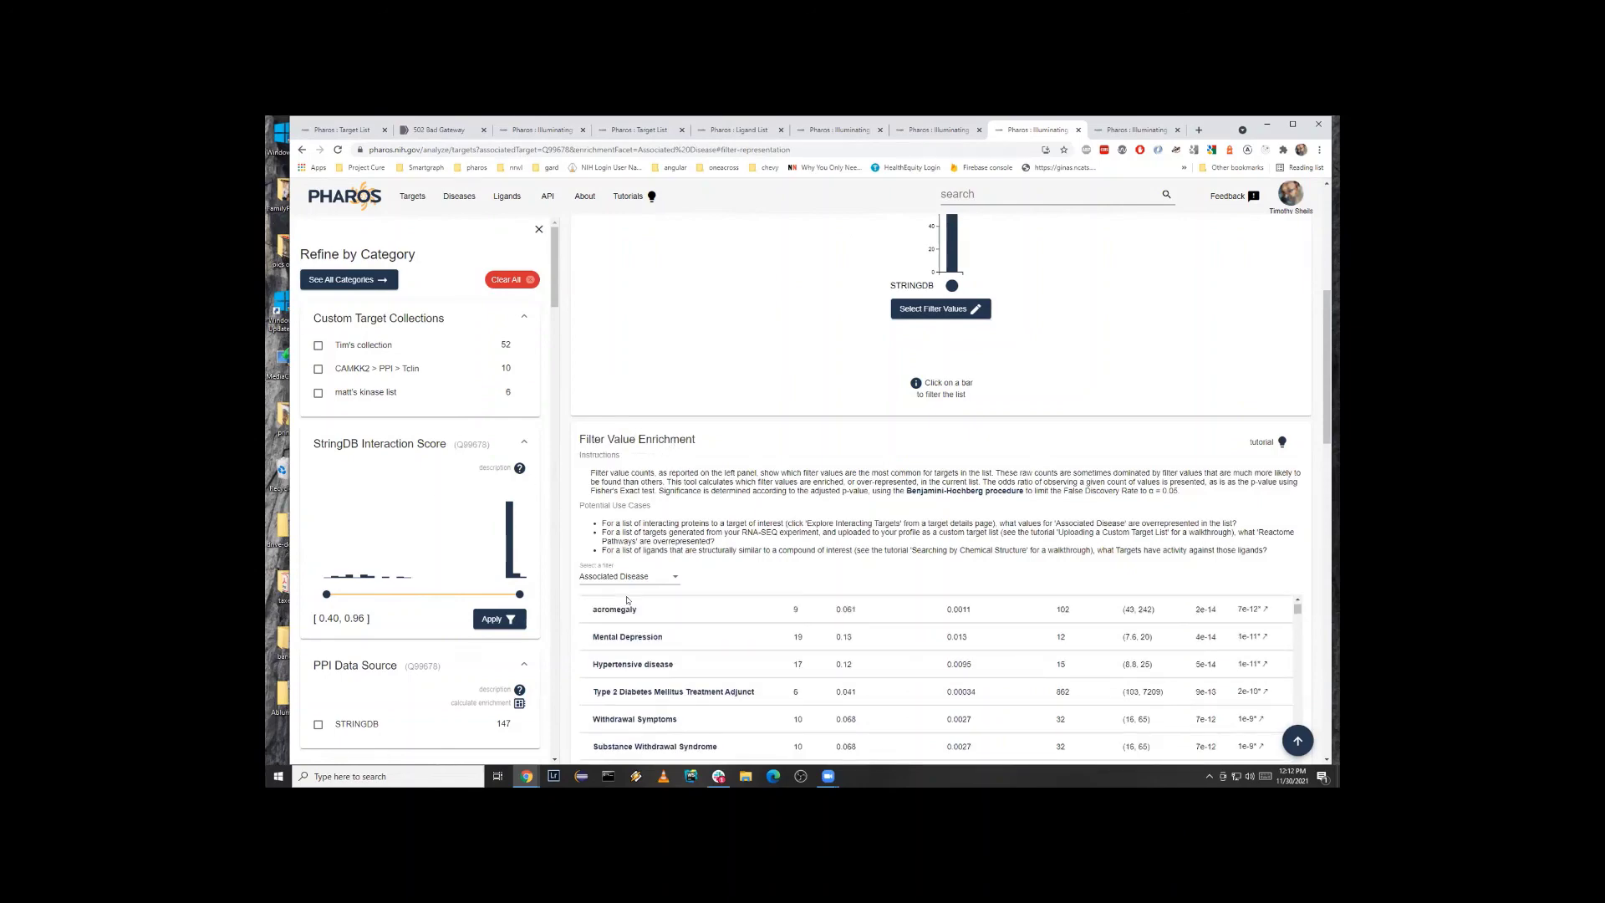
scroll(624, 613, "up", 2)
scroll(586, 639, "down", 3)
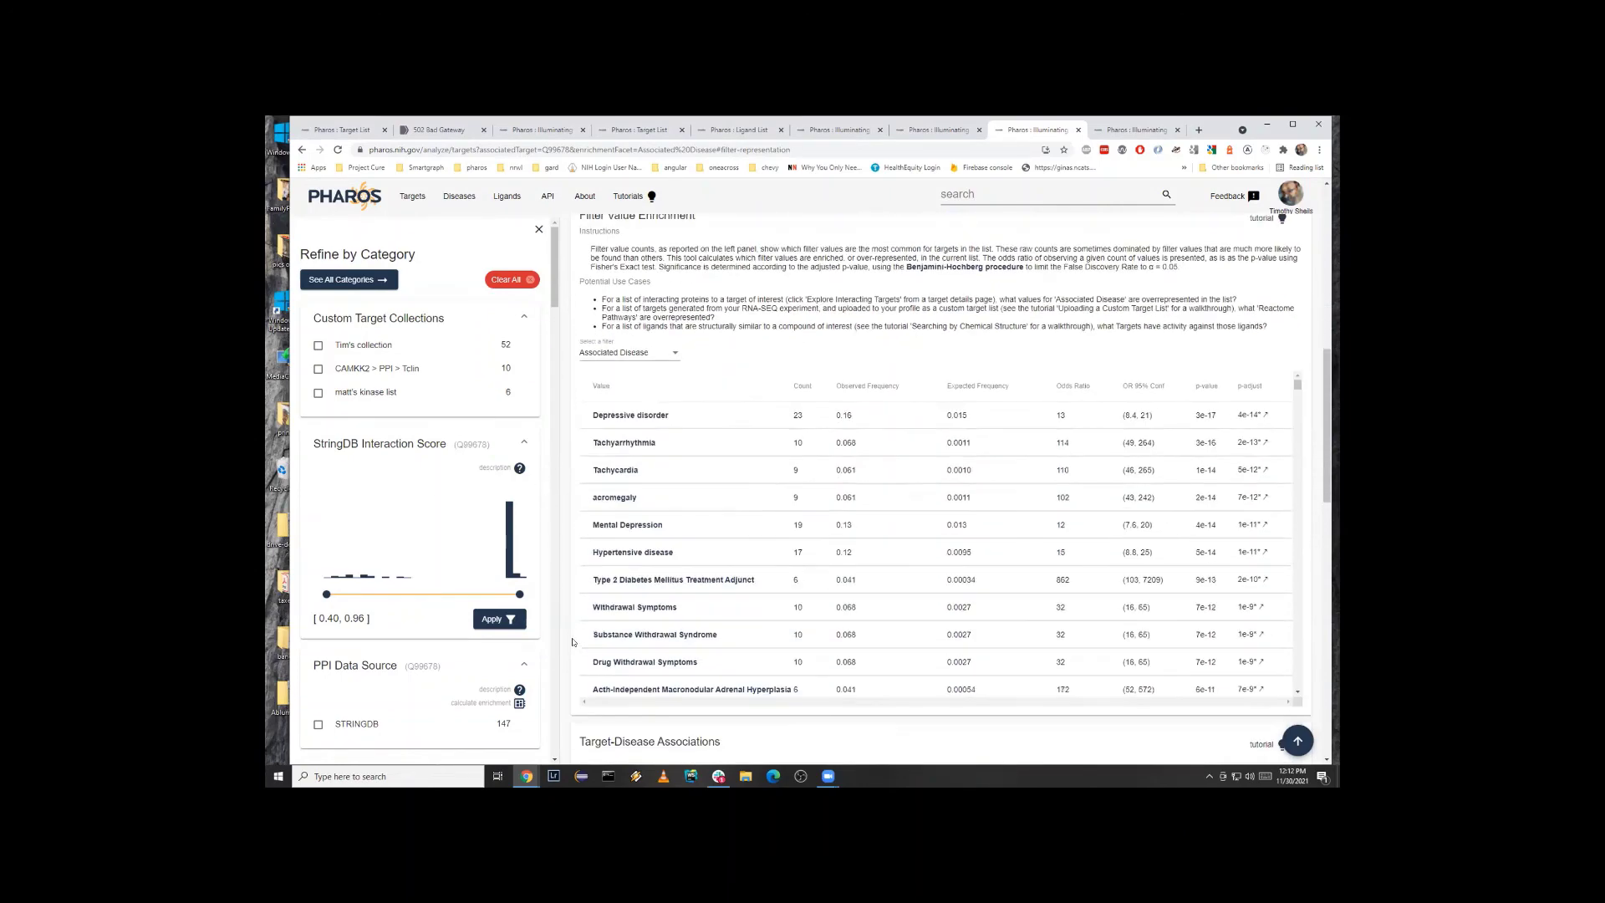